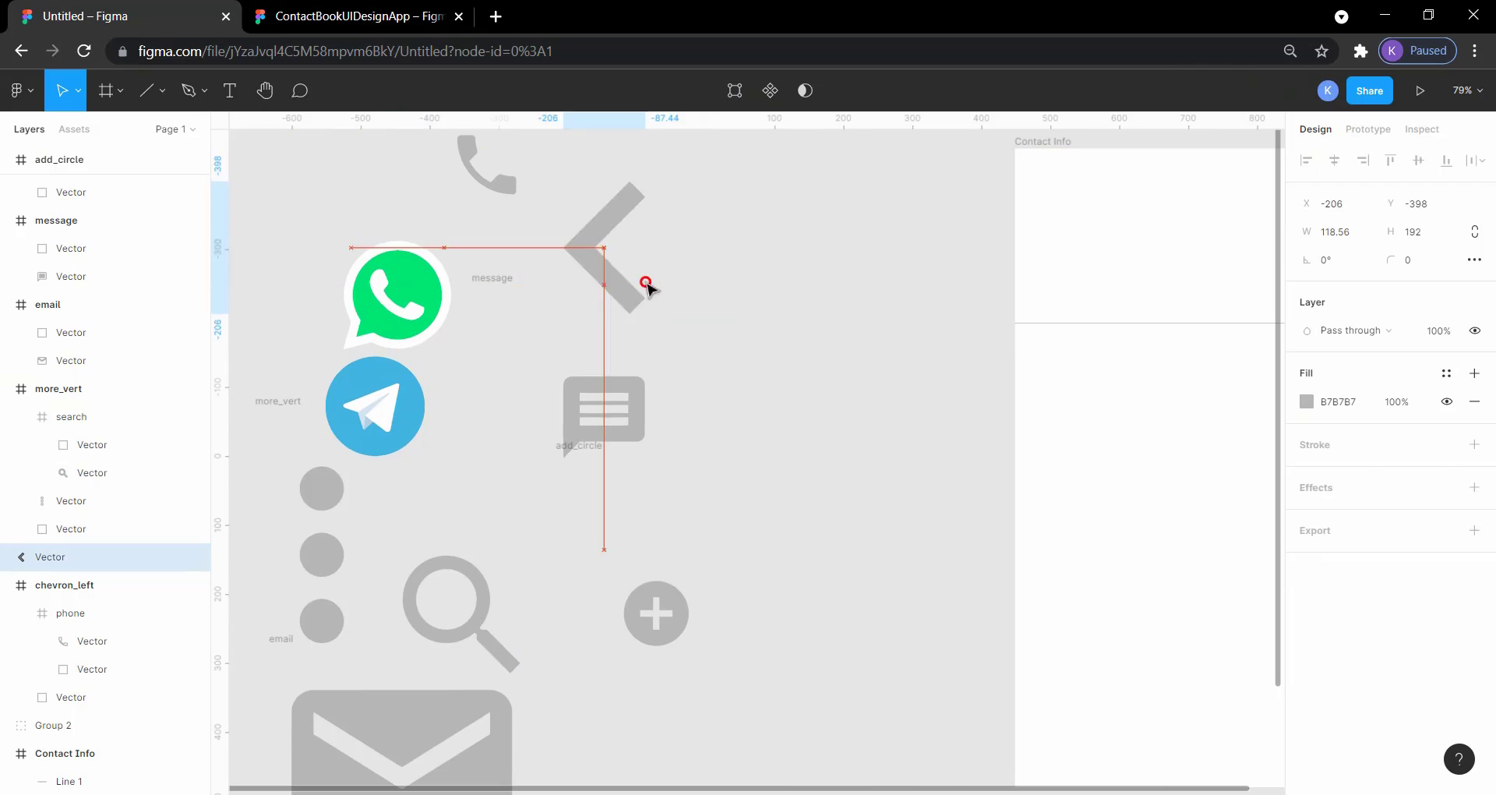
# Step: Place the chevron icon inside the Contact Info frame and set its fill colour to 191919
pyautogui.click(358, 21)
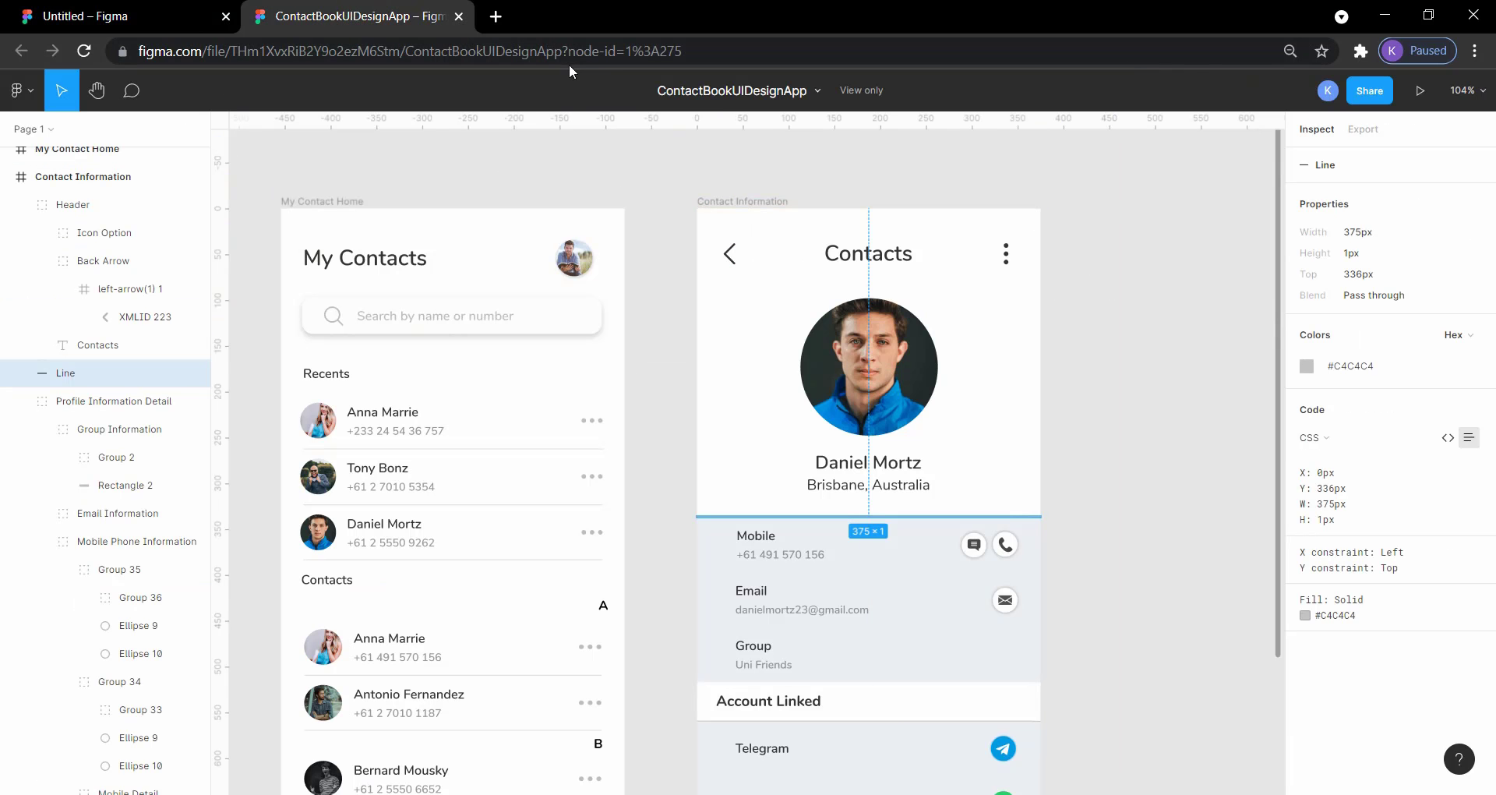
pyautogui.click(191, 17)
pyautogui.hscroll(5, 966, 247)
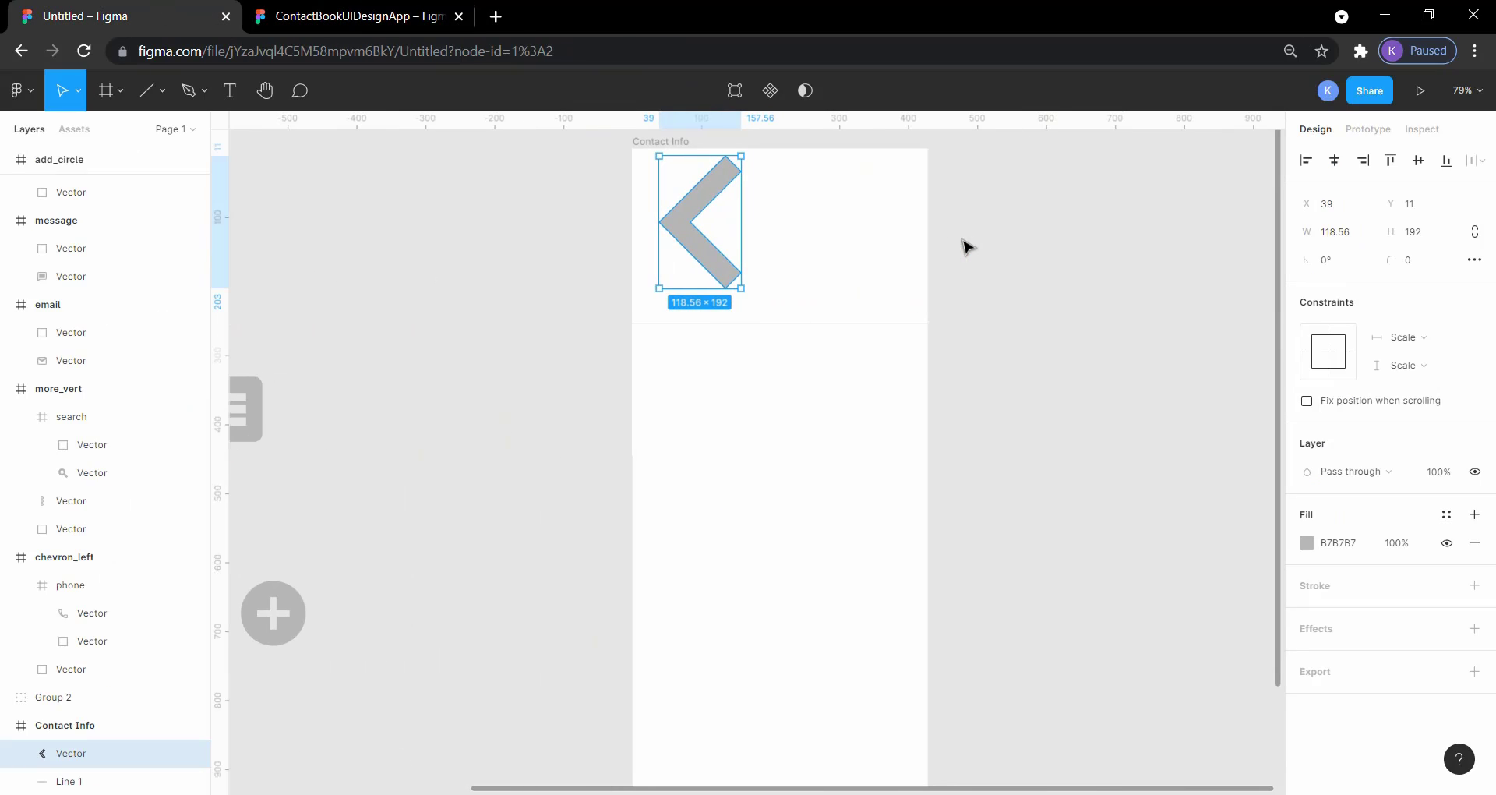
pyautogui.click(1309, 544)
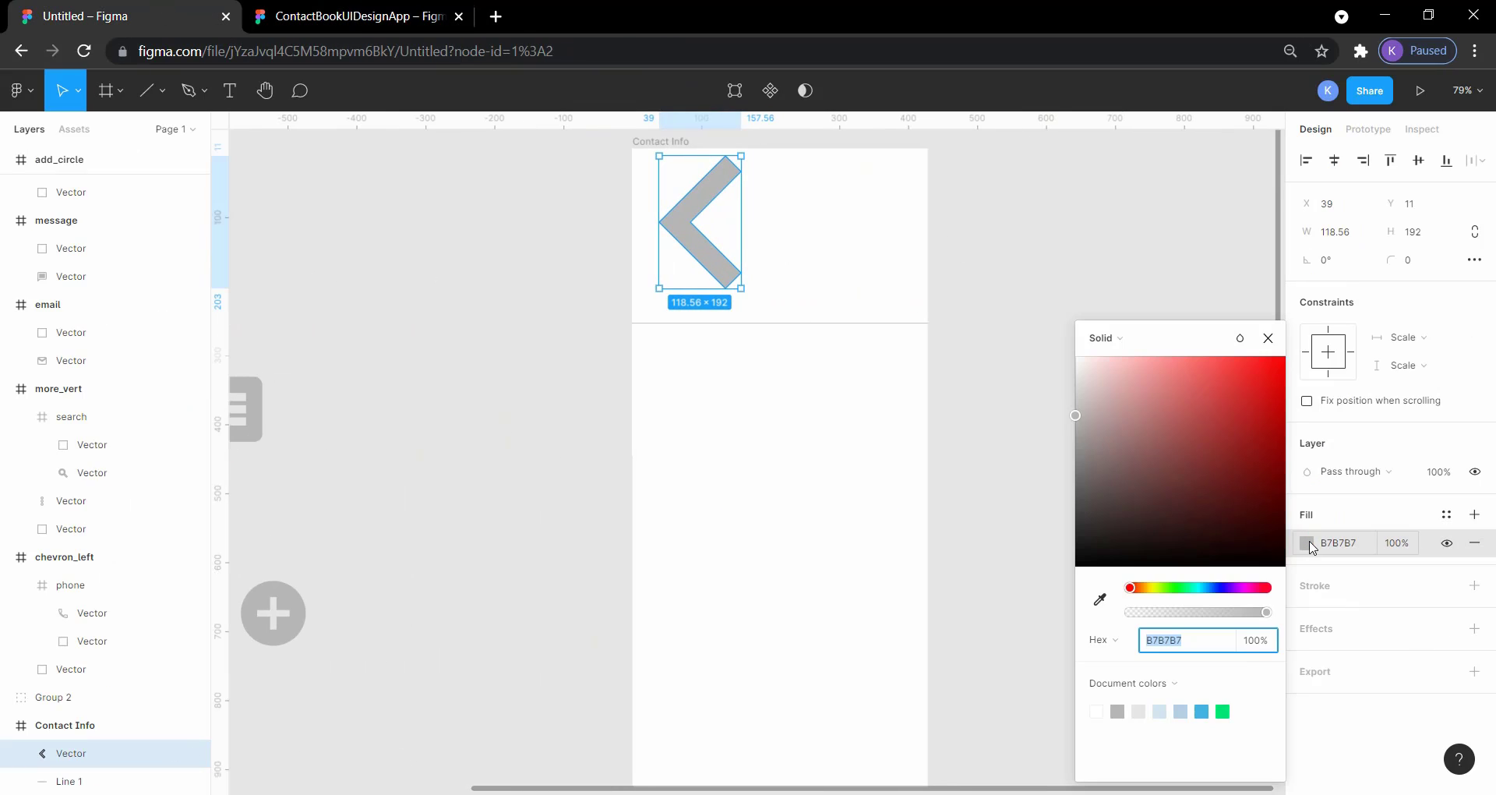
pyautogui.moveTo(1076, 416); pyautogui.dragTo(1074, 550)
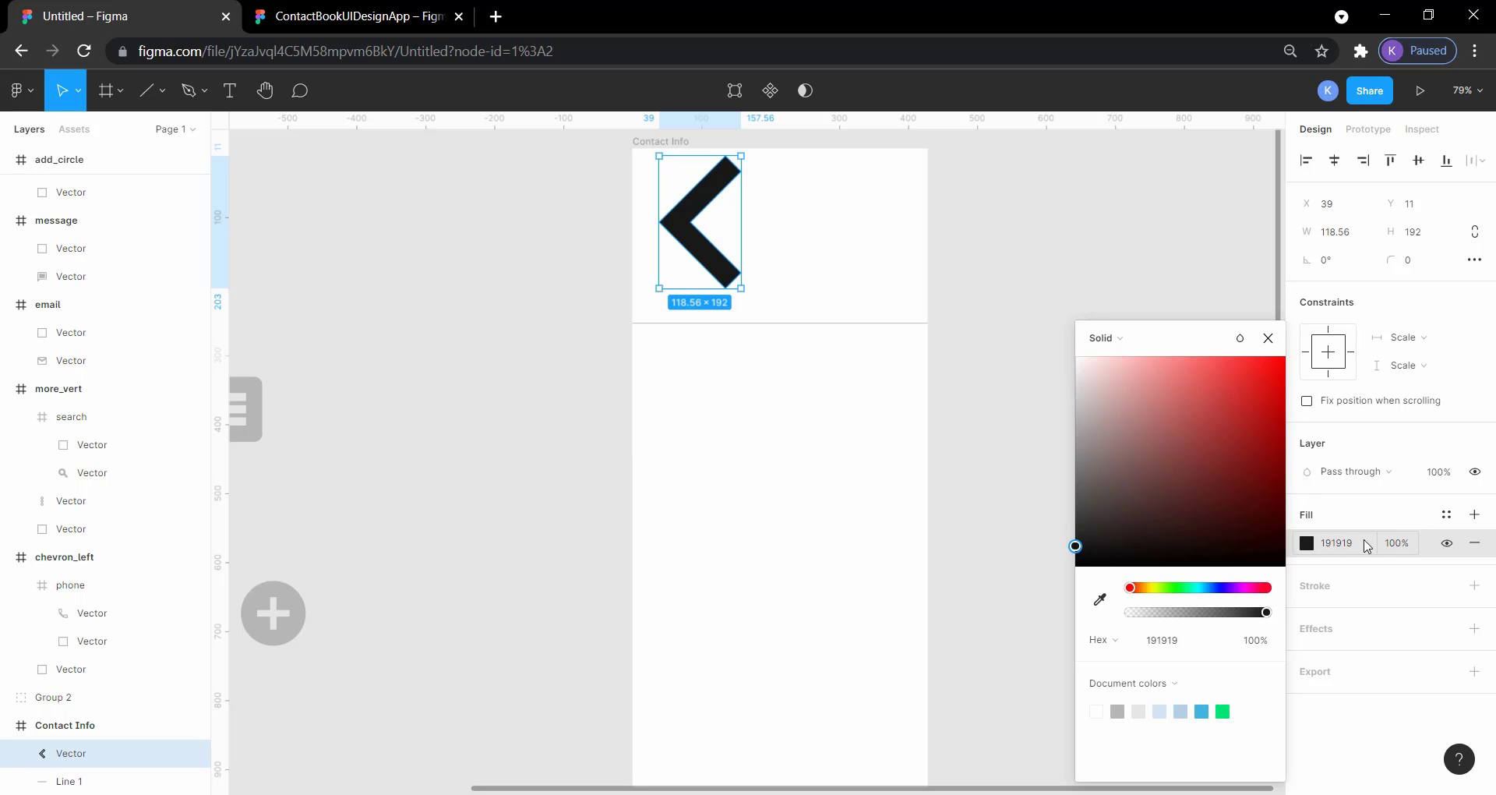
pyautogui.click(961, 437)
# Step: Scale the chevron down to 15 × 24 and move it near the frame's upper-left corner at X 30, Y 38
pyautogui.click(718, 267)
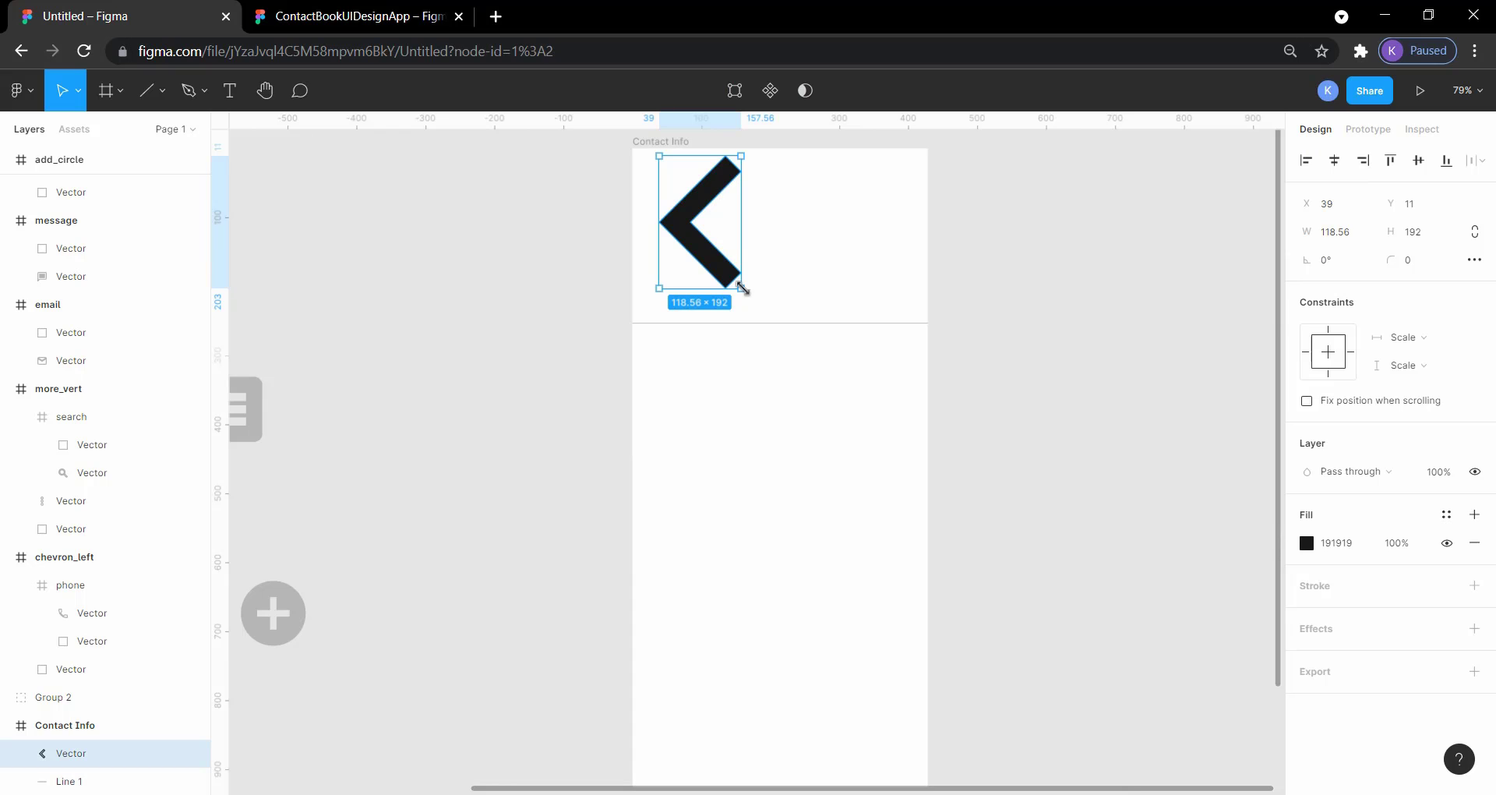
pyautogui.moveTo(741, 287); pyautogui.dragTo(703, 230)
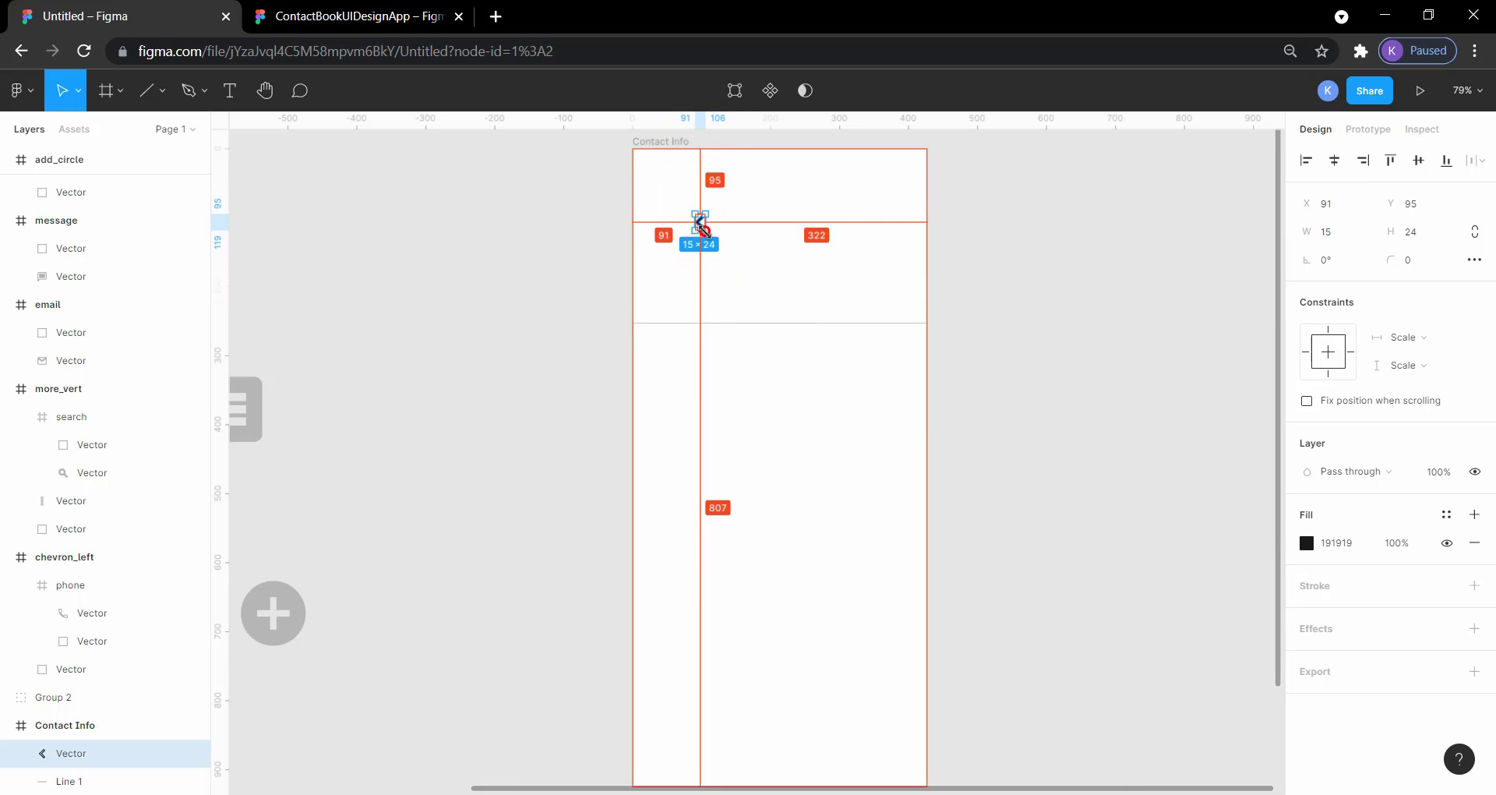
pyautogui.click(949, 274)
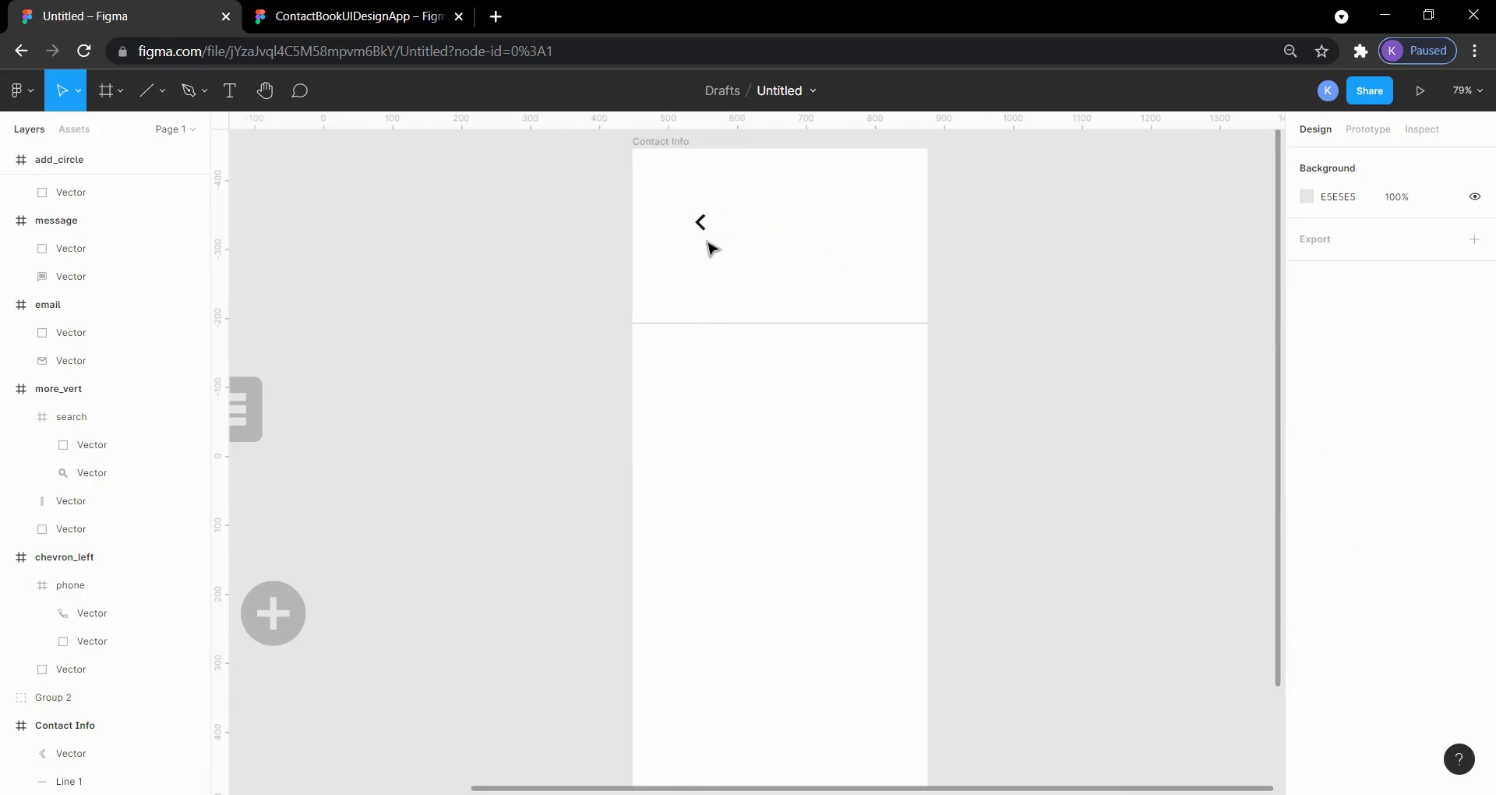
pyautogui.moveTo(703, 231); pyautogui.dragTo(662, 191)
# Step: Check the reference design's back arrow and shift the chevron up and down in the frame, settling at Y 38
pyautogui.click(405, 11)
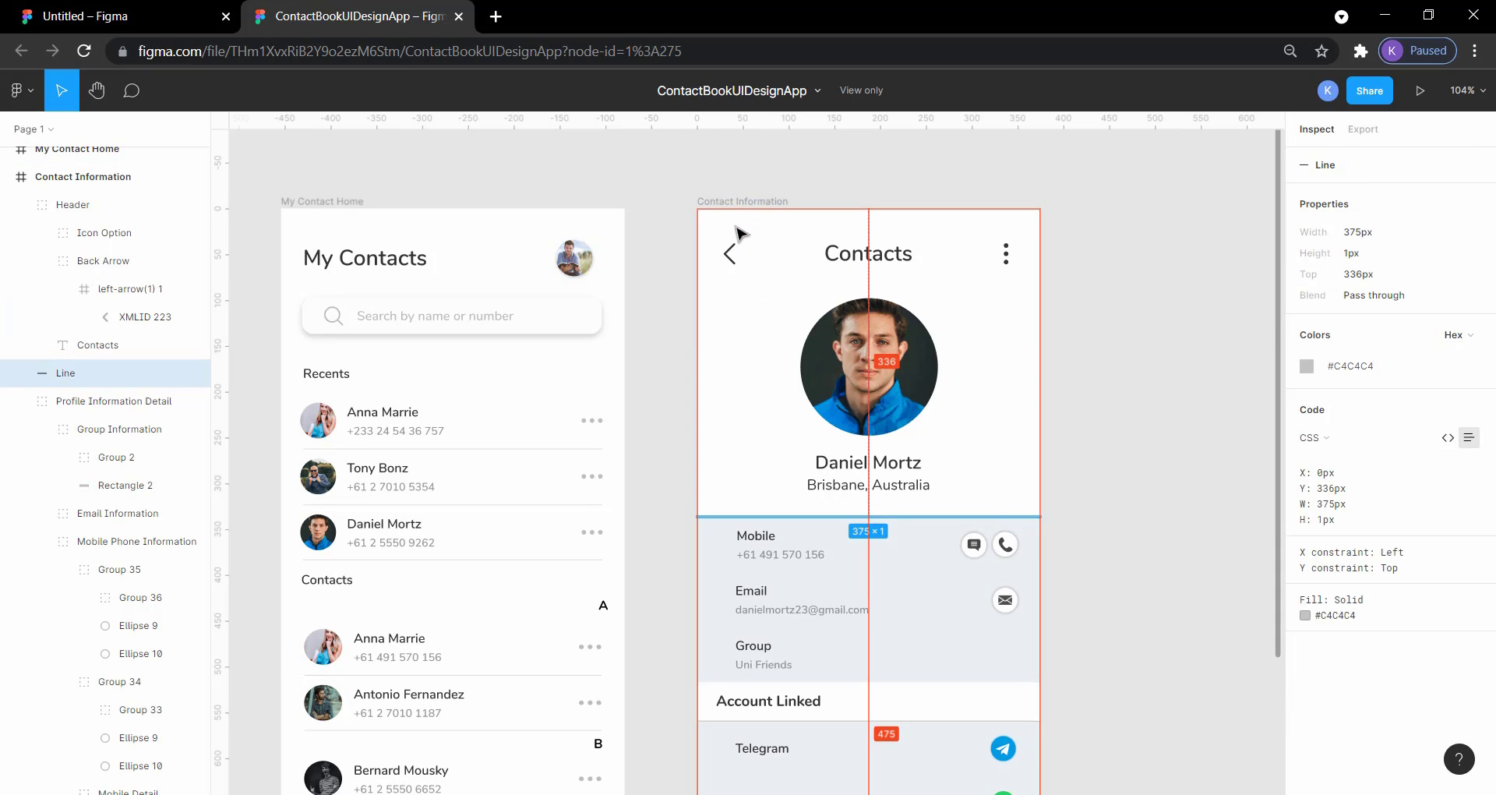
pyautogui.click(737, 251)
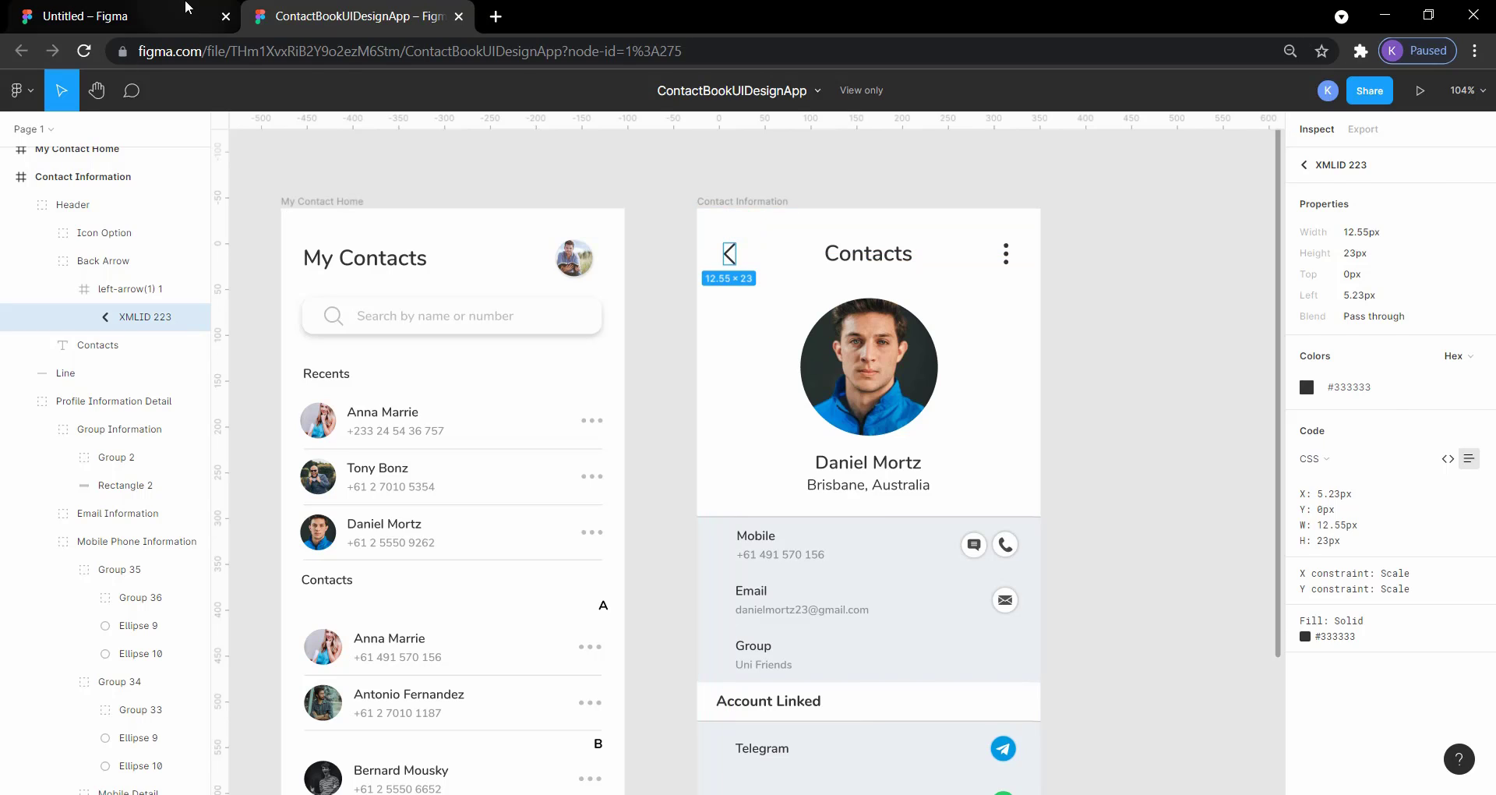
pyautogui.click(171, 11)
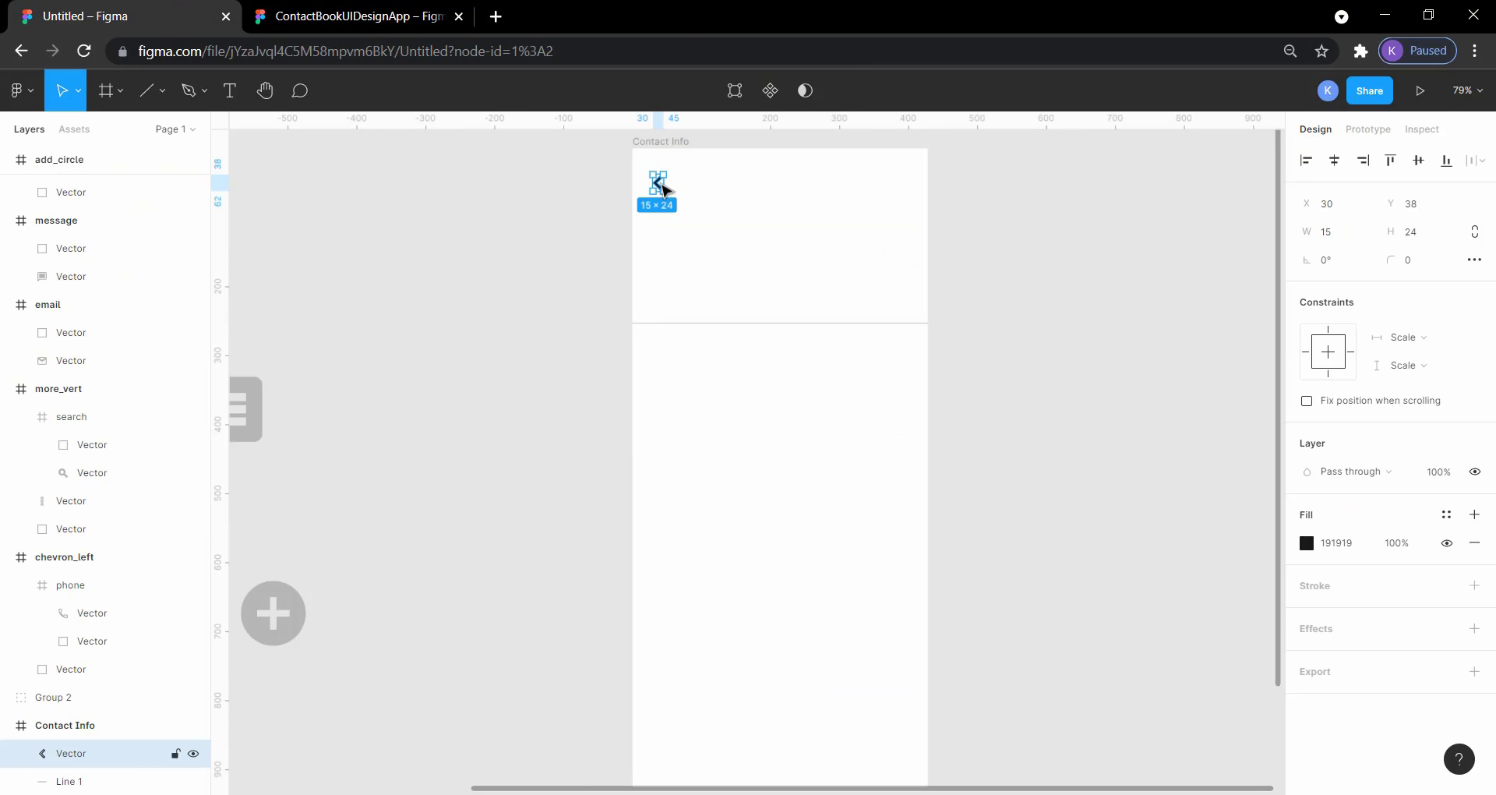
pyautogui.hotkey('shift', 'Down')
pyautogui.hotkey('shift', 'Down')
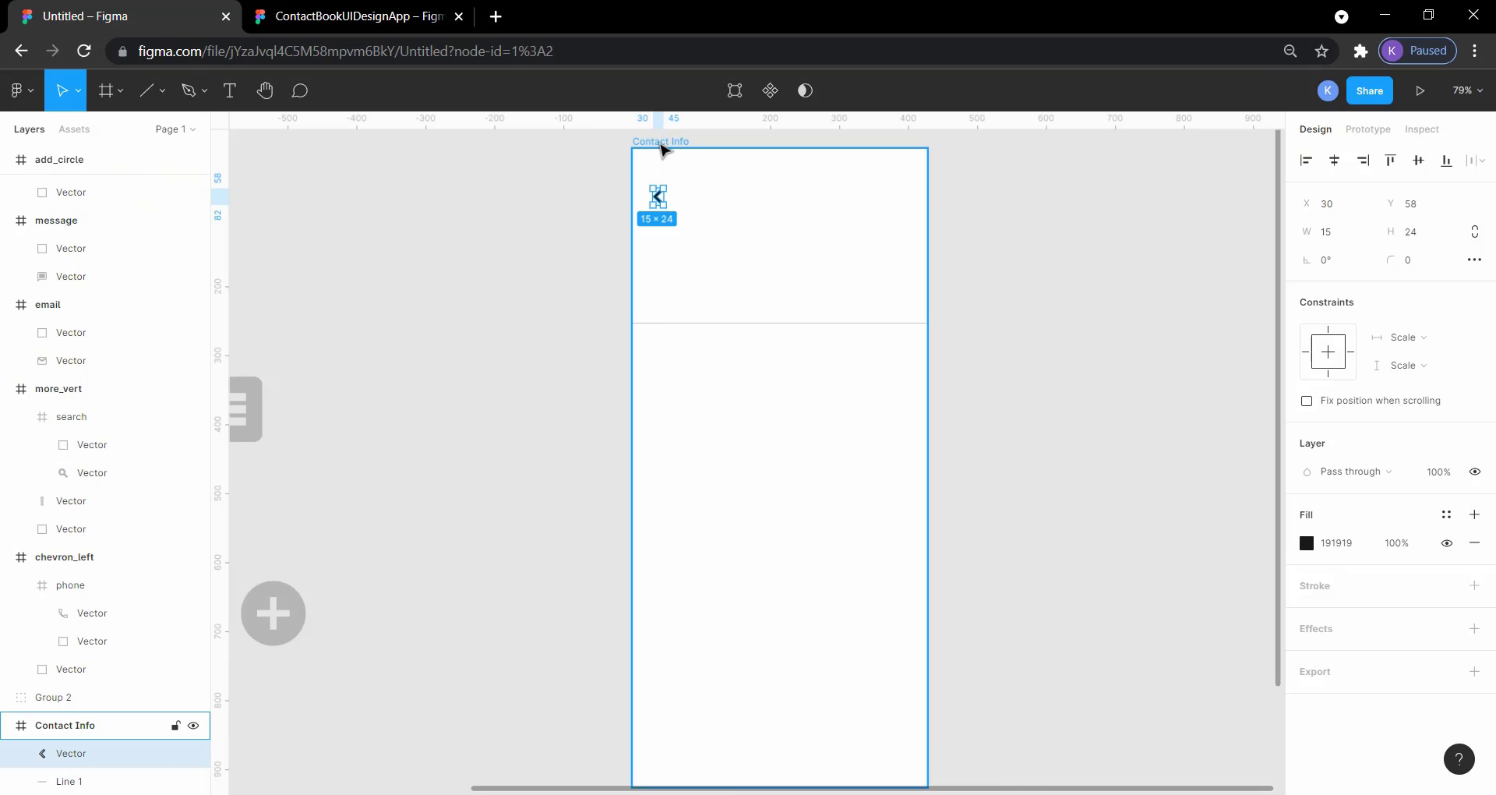
pyautogui.press('alt')
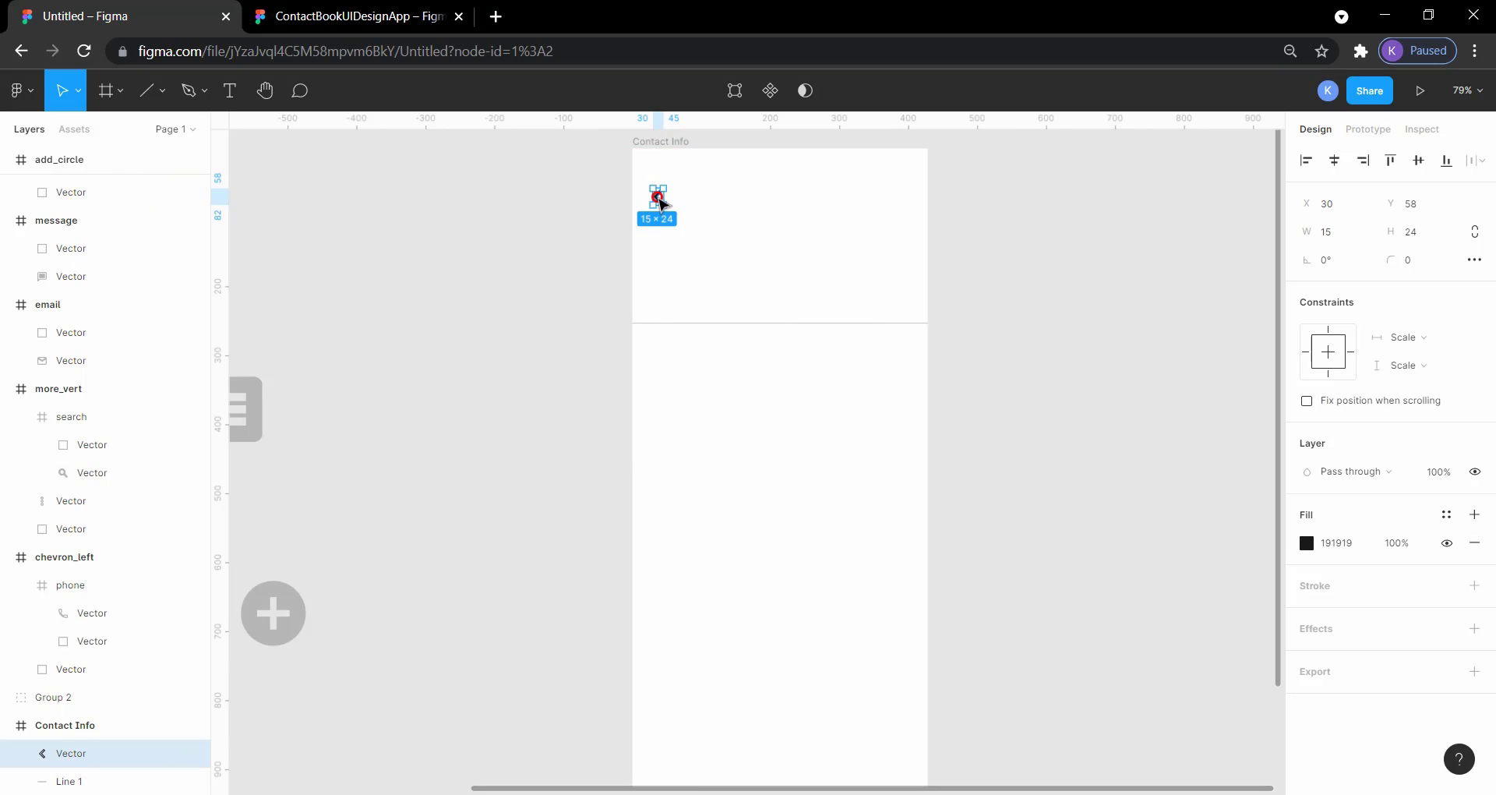
pyautogui.moveTo(659, 201); pyautogui.dragTo(662, 166)
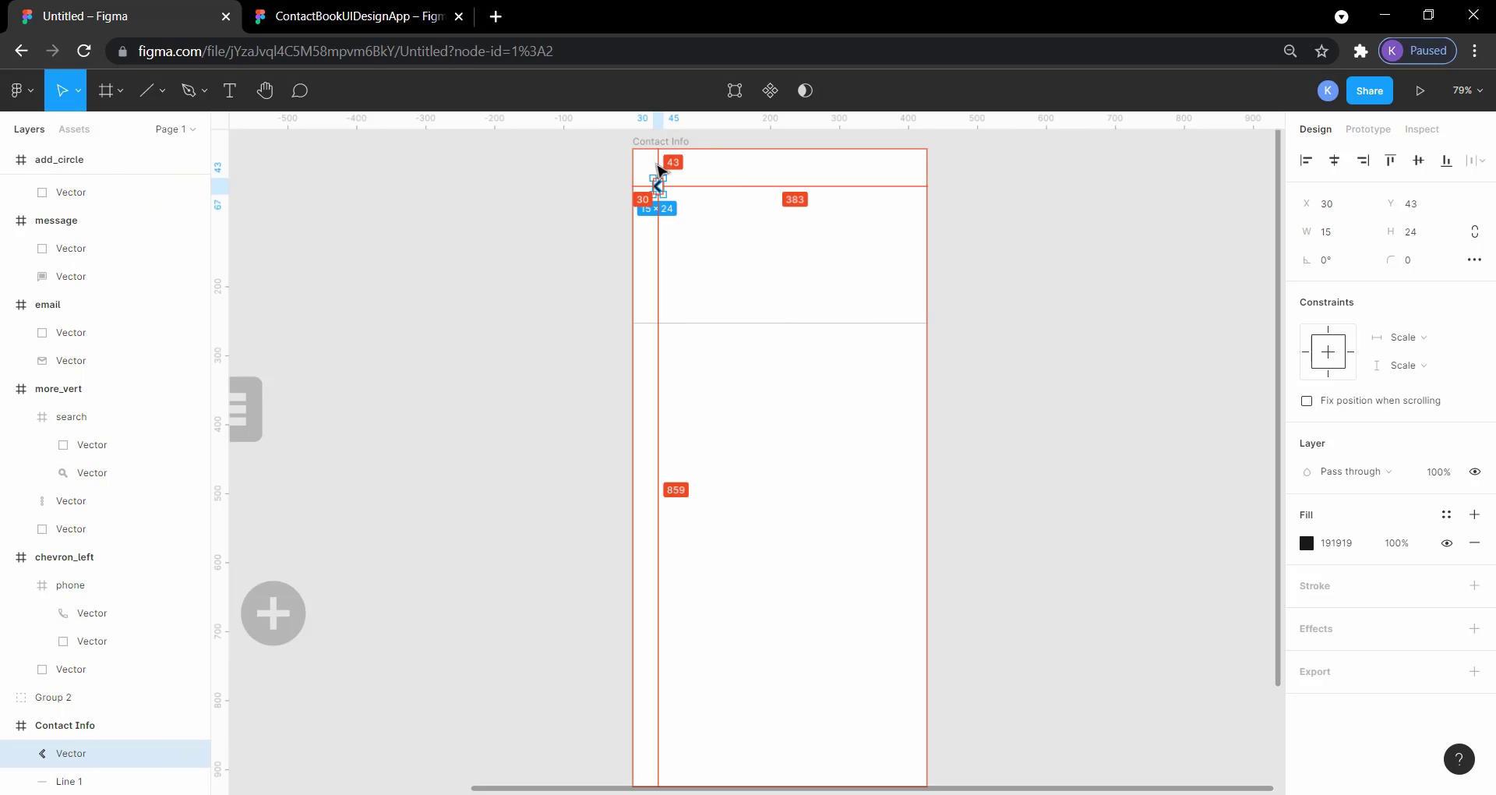
pyautogui.hotkey('alt', 'Up')
pyautogui.hotkey('alt', 'Up')
pyautogui.hotkey('alt', 'Up')
pyautogui.hotkey('alt', 'Up')
pyautogui.hotkey('alt', 'Up')
pyautogui.hotkey('alt', 'Up')
pyautogui.hotkey('alt', 'Up')
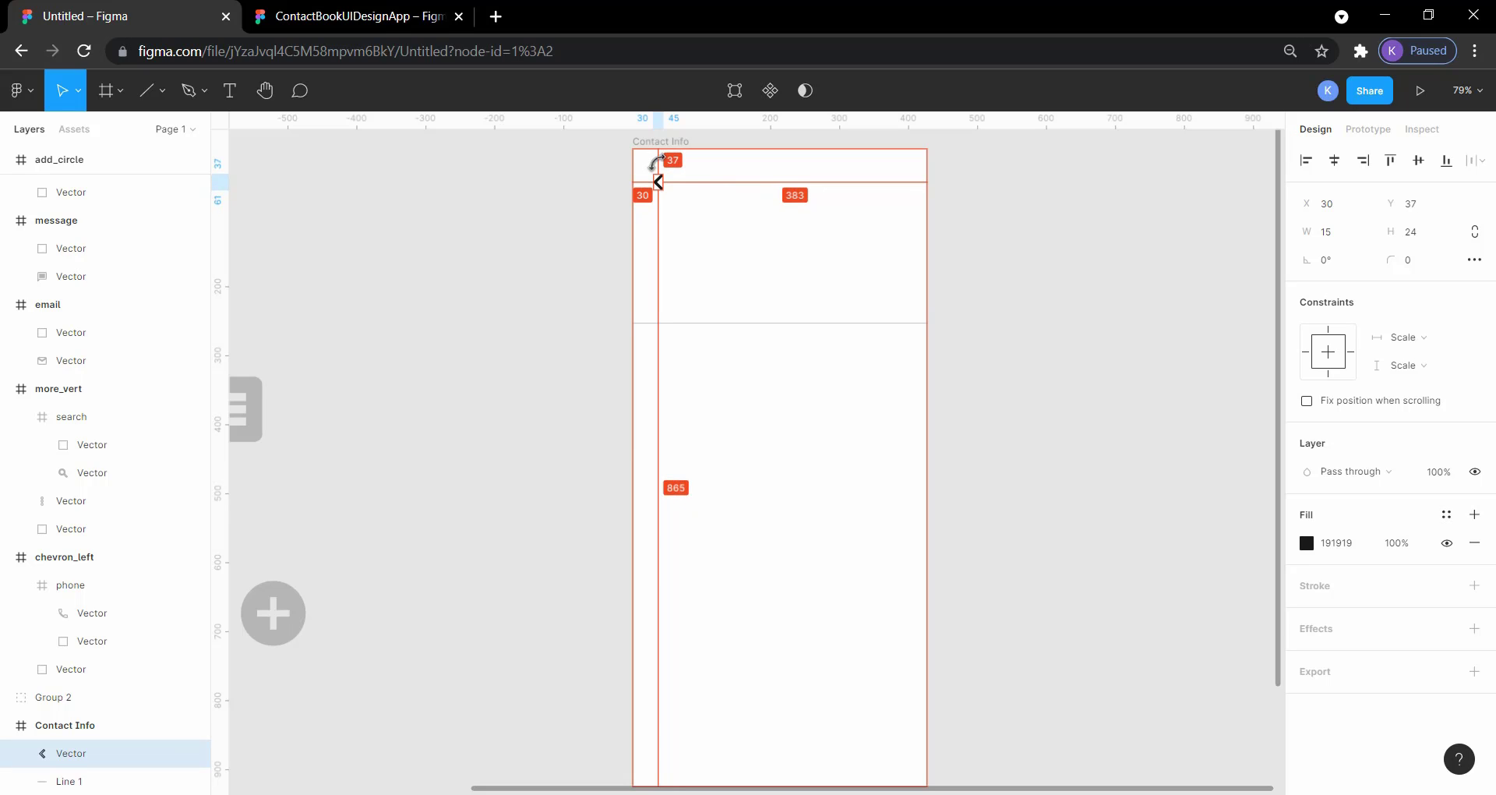
pyautogui.hotkey('alt', 'Down')
pyautogui.hotkey('alt', 'Down')
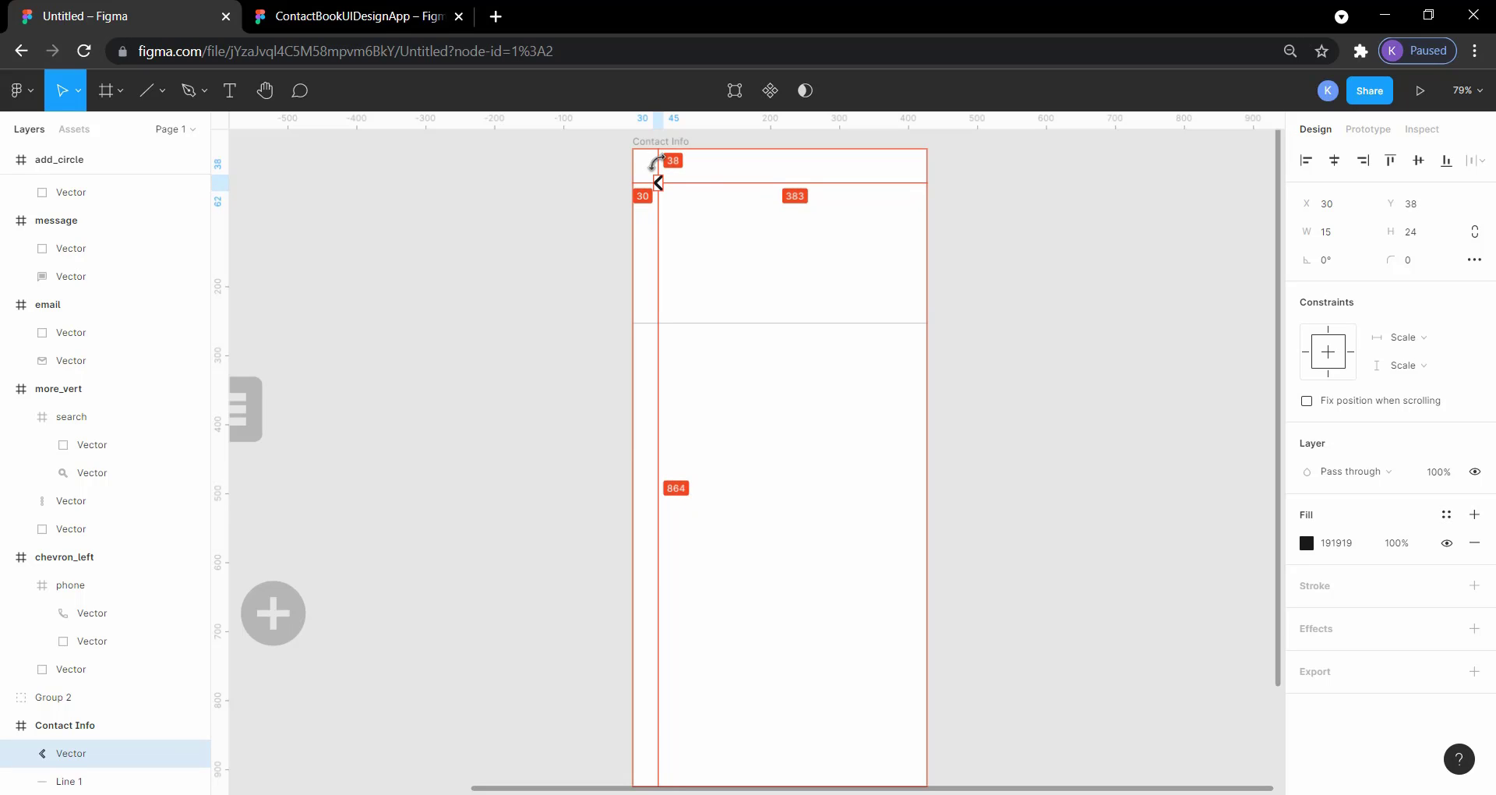
pyautogui.click(562, 217)
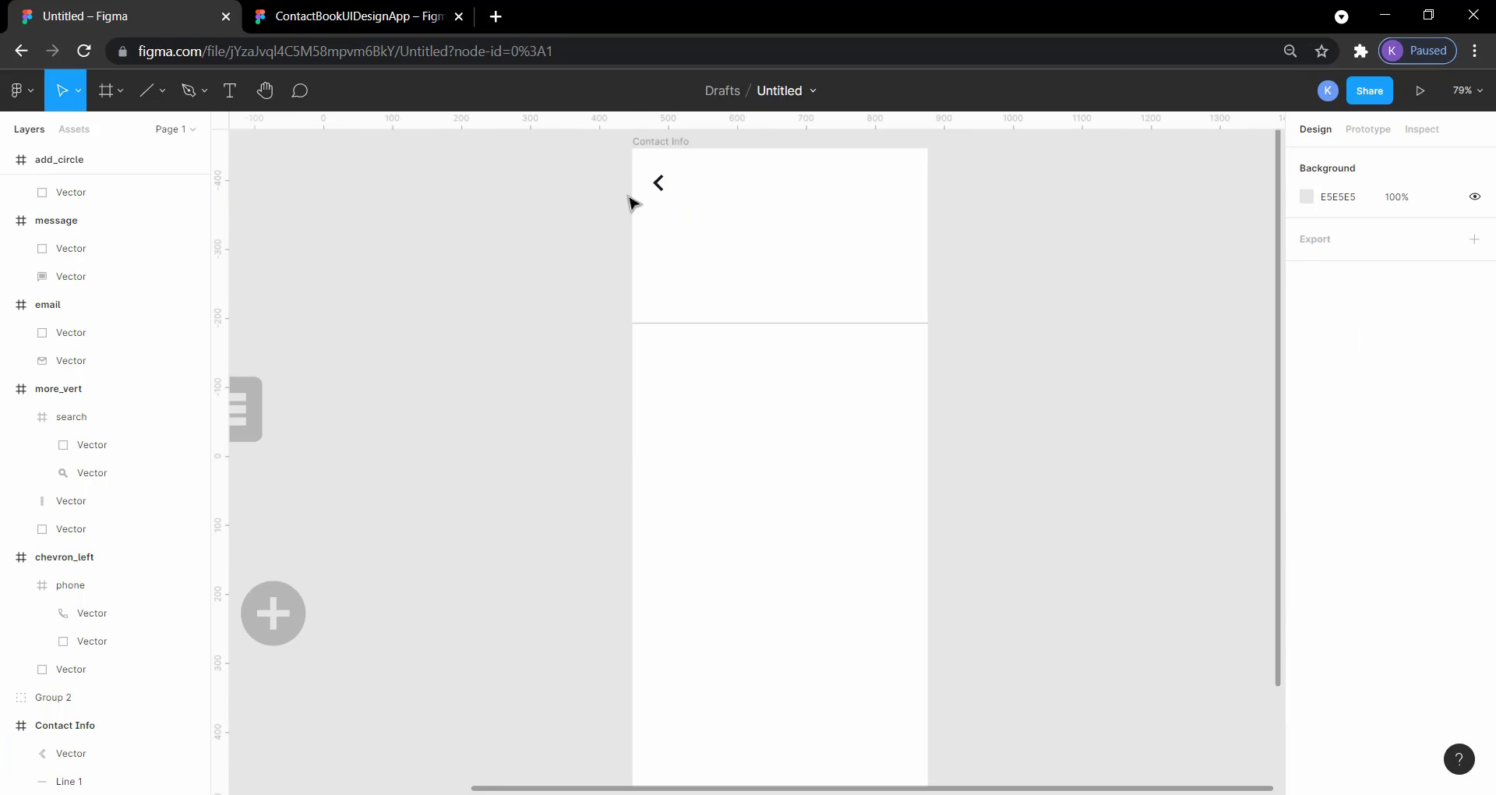
# Step: Check the reference header and add the text "Contacts" beside the chevron in the Contact Info frame
pyautogui.click(300, 14)
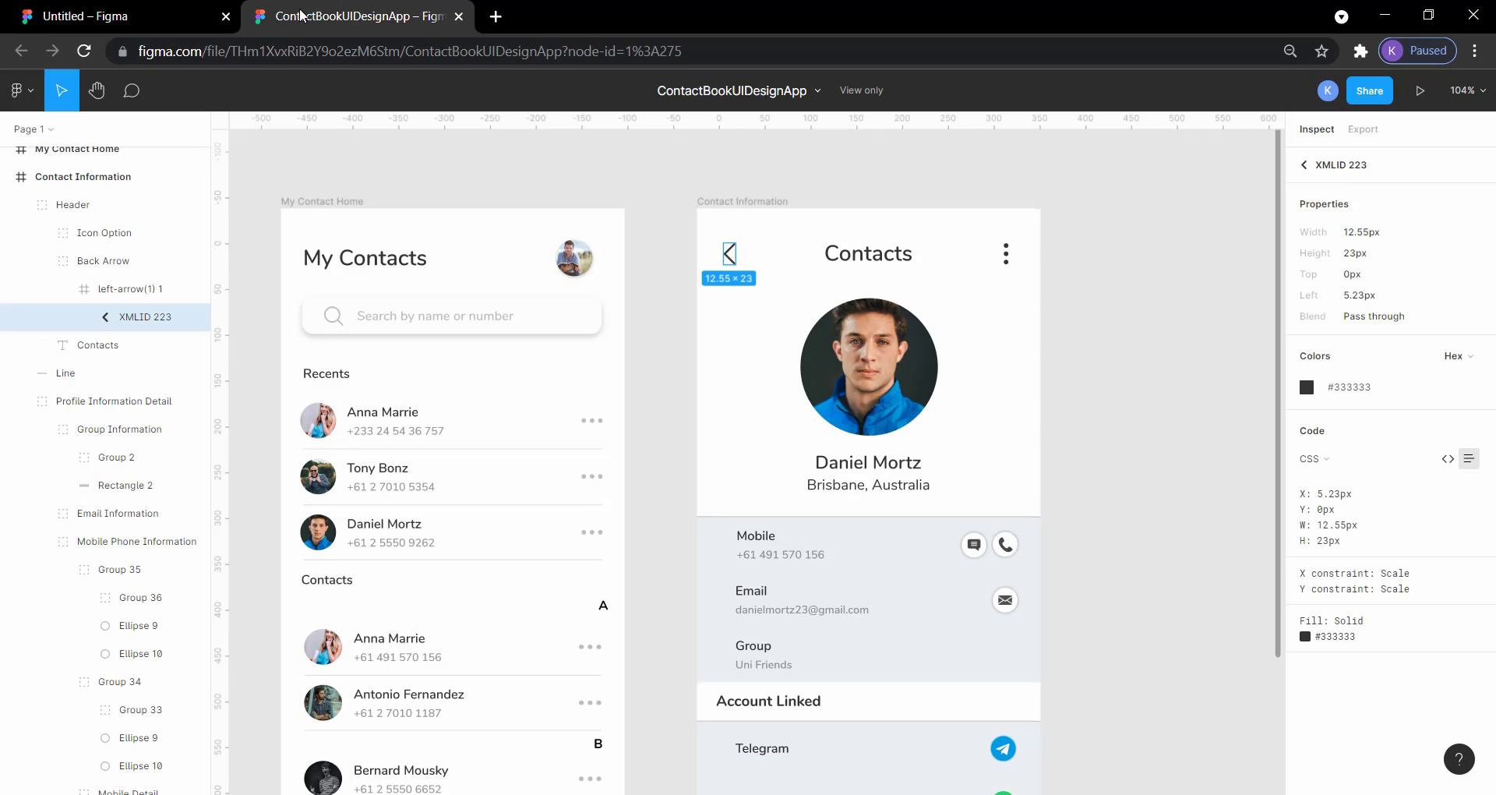
pyautogui.click(164, 11)
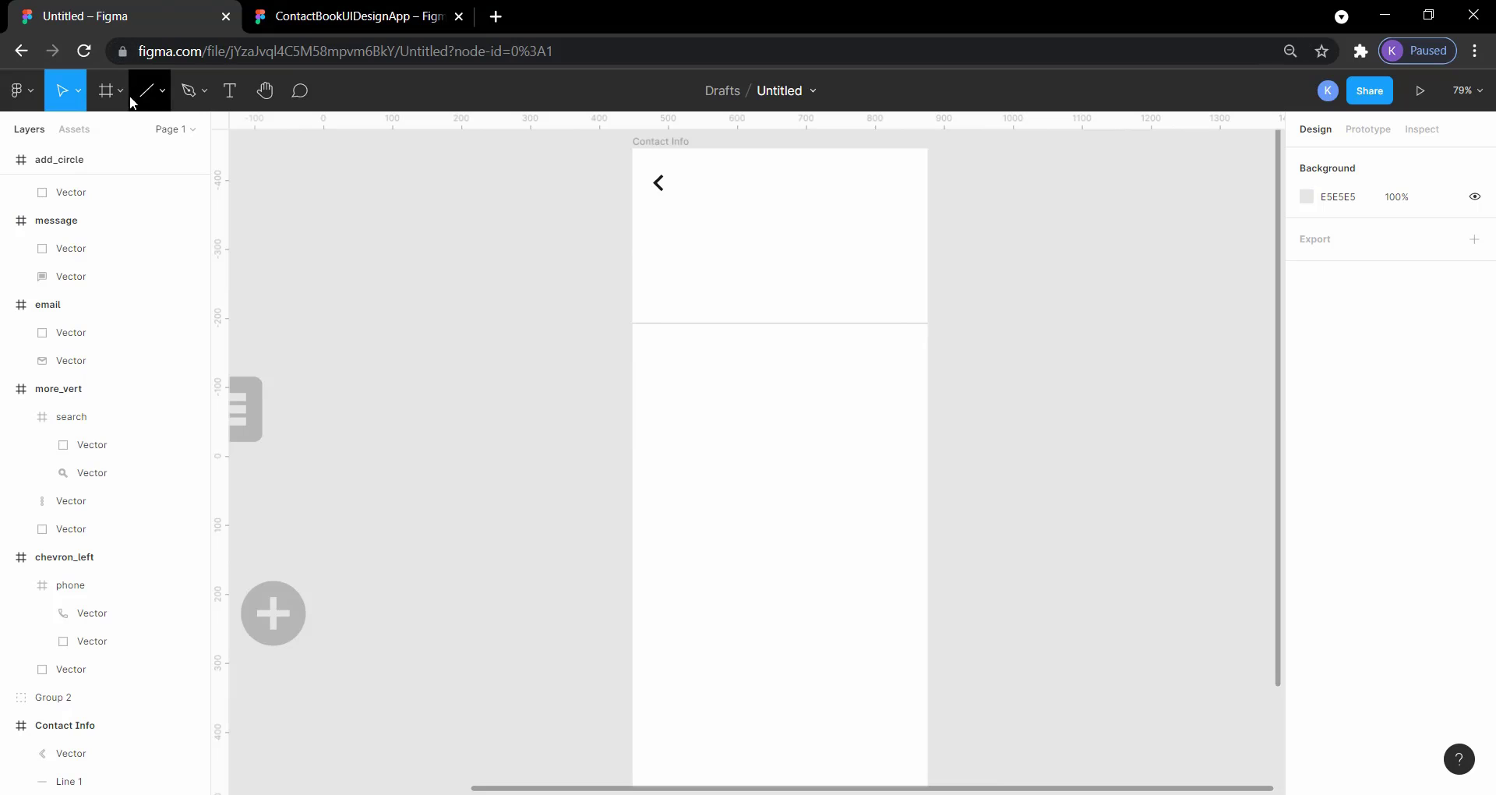
pyautogui.click(229, 91)
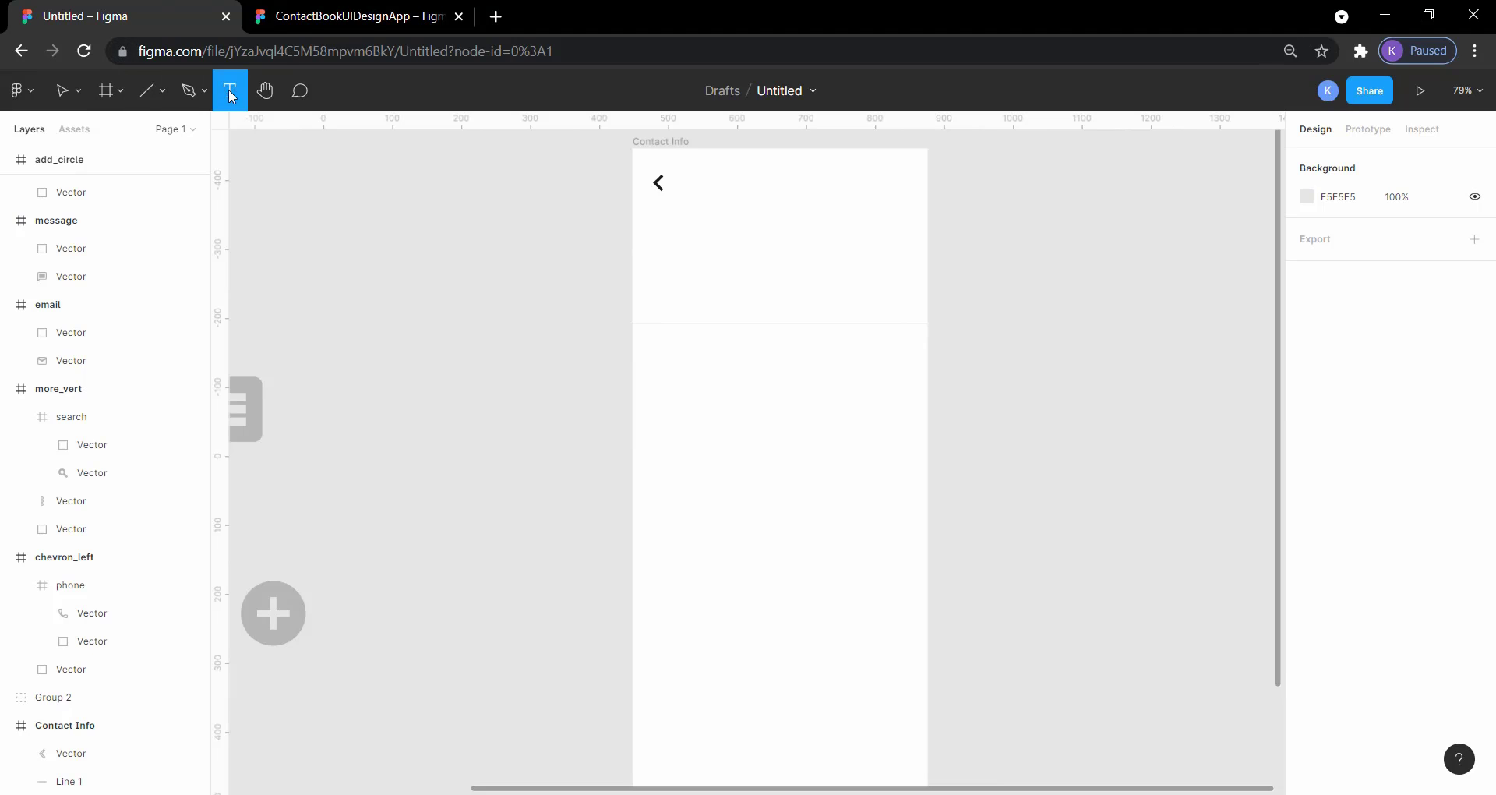
pyautogui.click(730, 187)
pyautogui.write('Contacts')
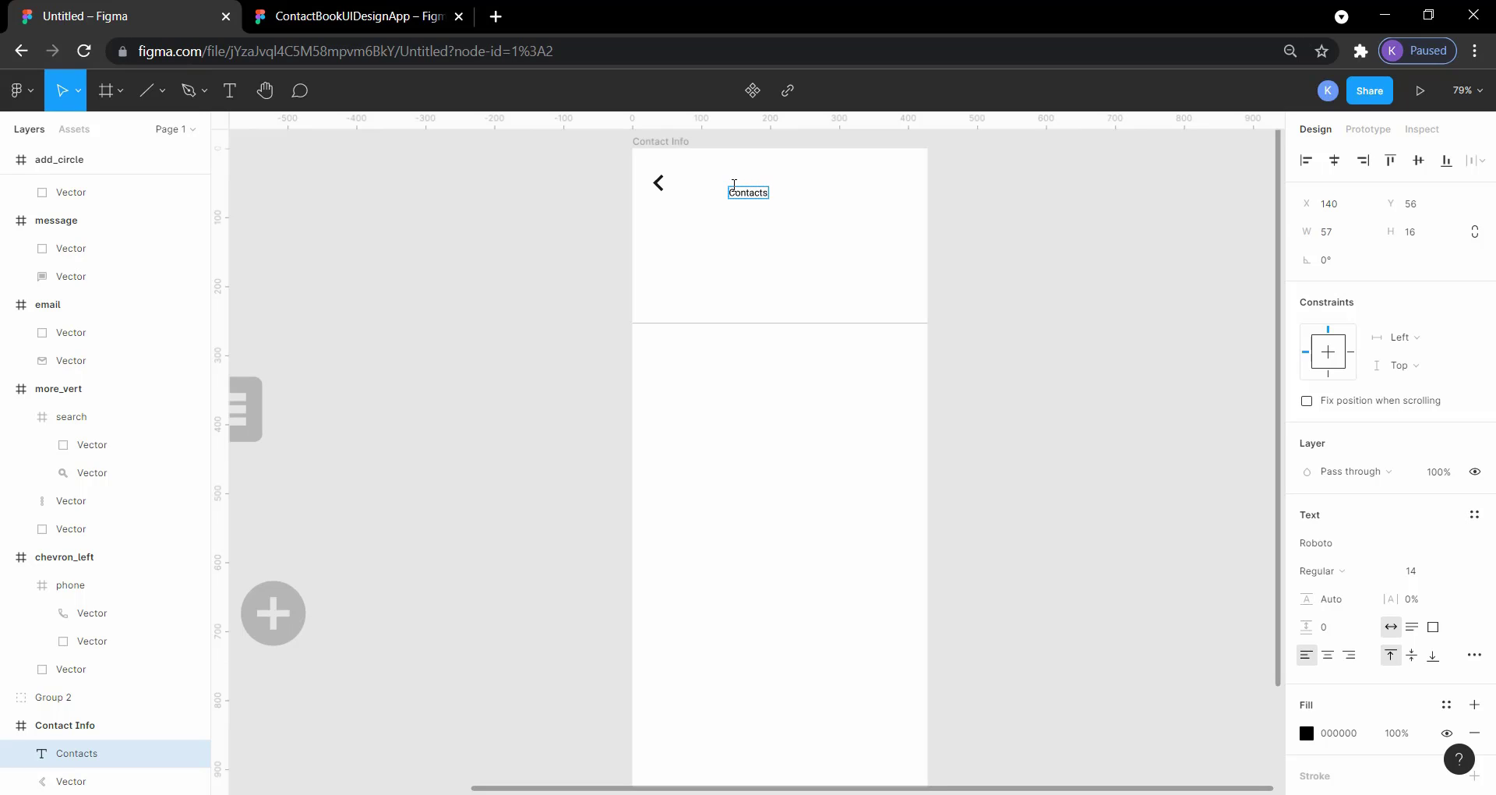
# Step: Try font sizes 64 and 18 on the Contacts text and move it level with the chevron at X 149, Y 38
pyautogui.doubleClick(758, 198)
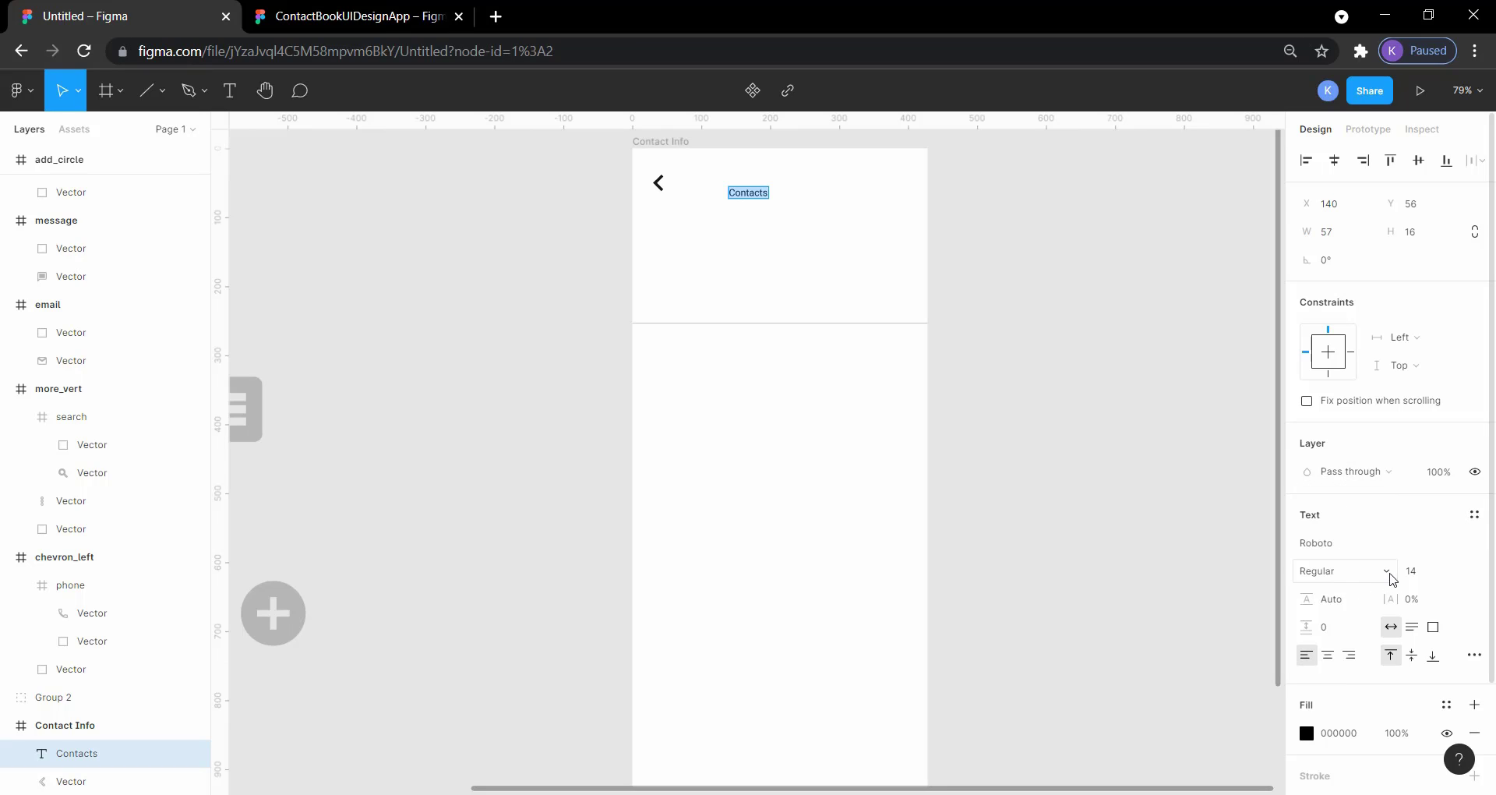
pyautogui.click(1457, 573)
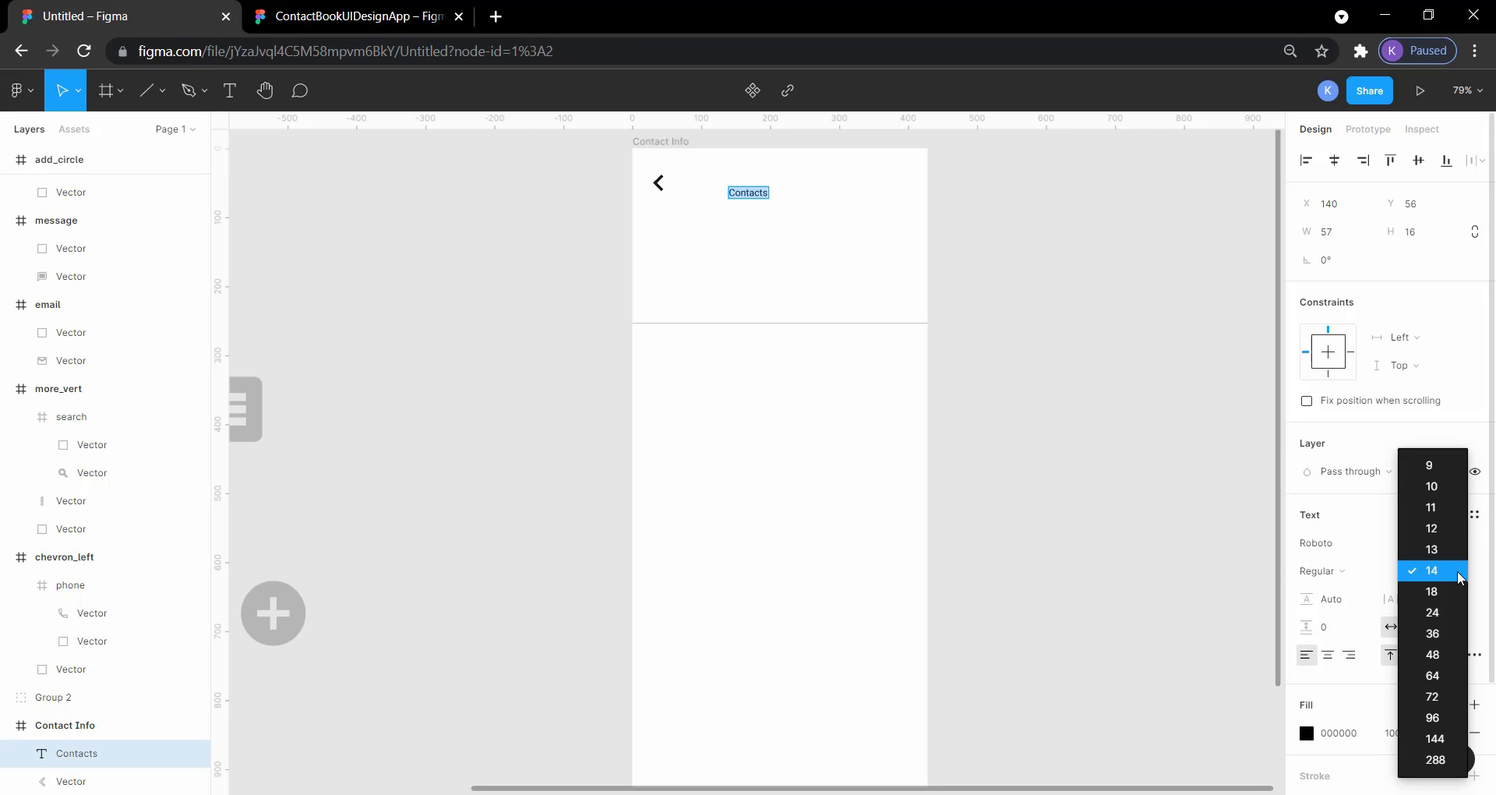
pyautogui.click(1447, 674)
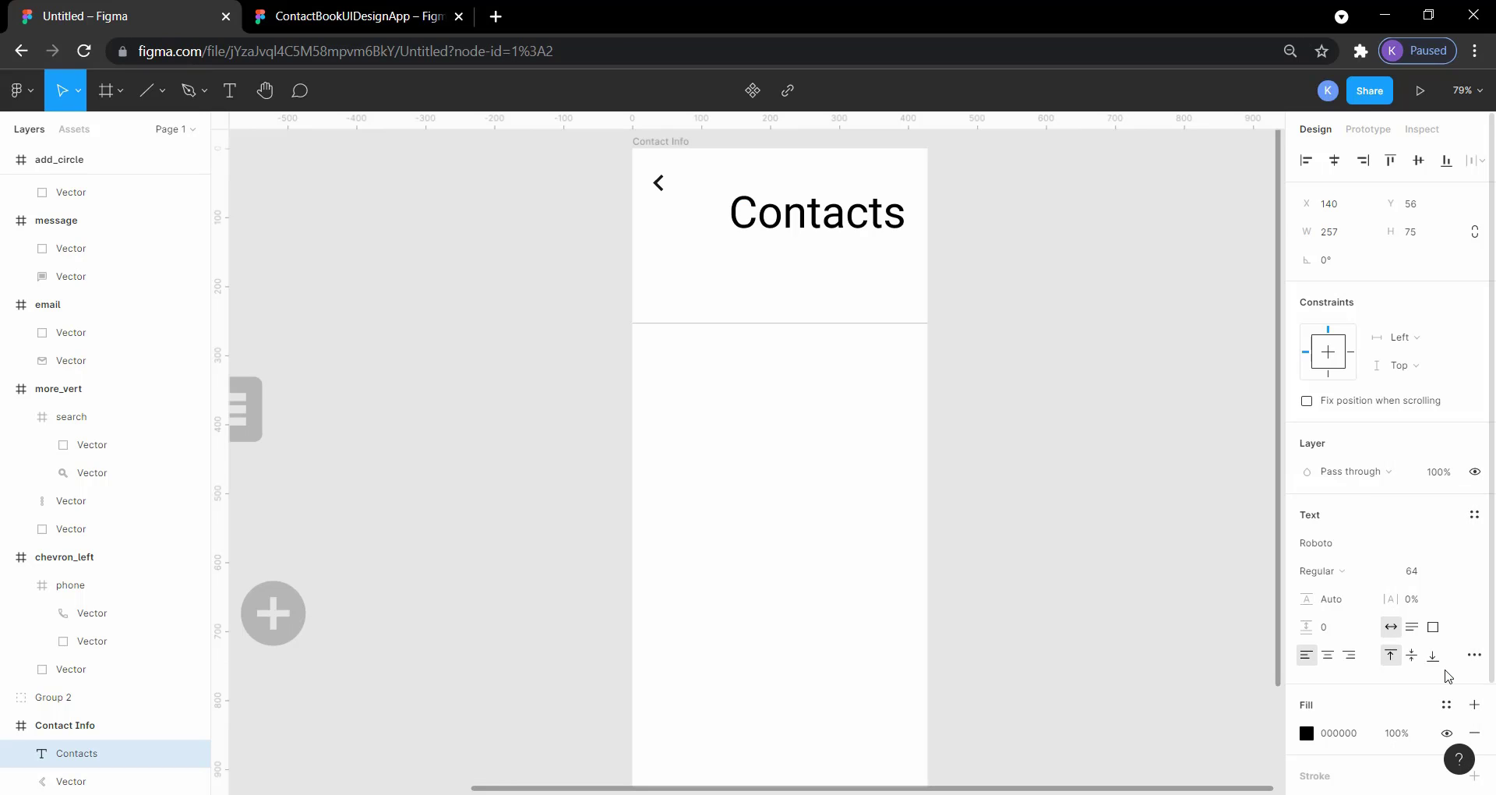
pyautogui.click(1457, 574)
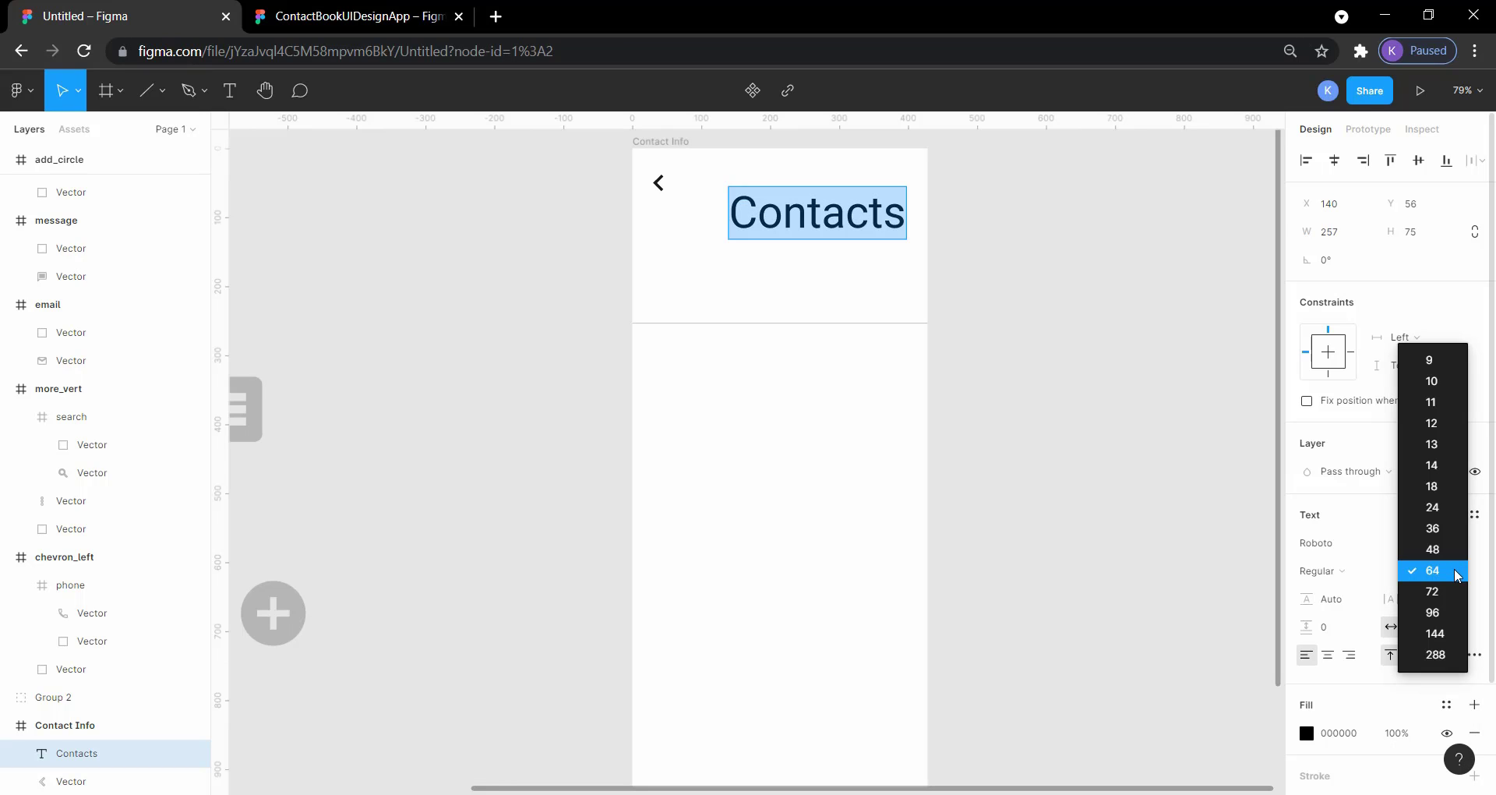
pyautogui.click(1436, 487)
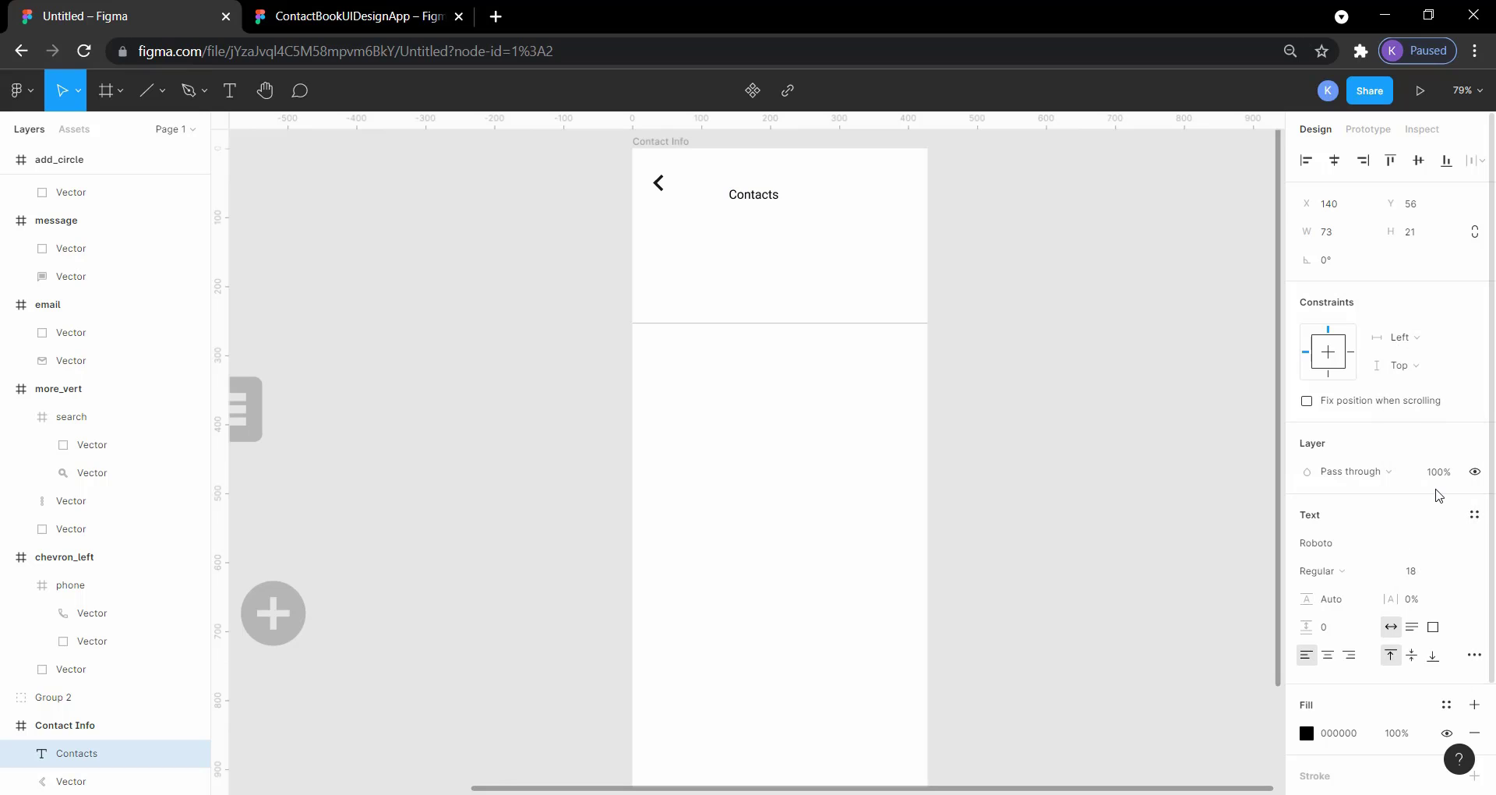
pyautogui.click(751, 452)
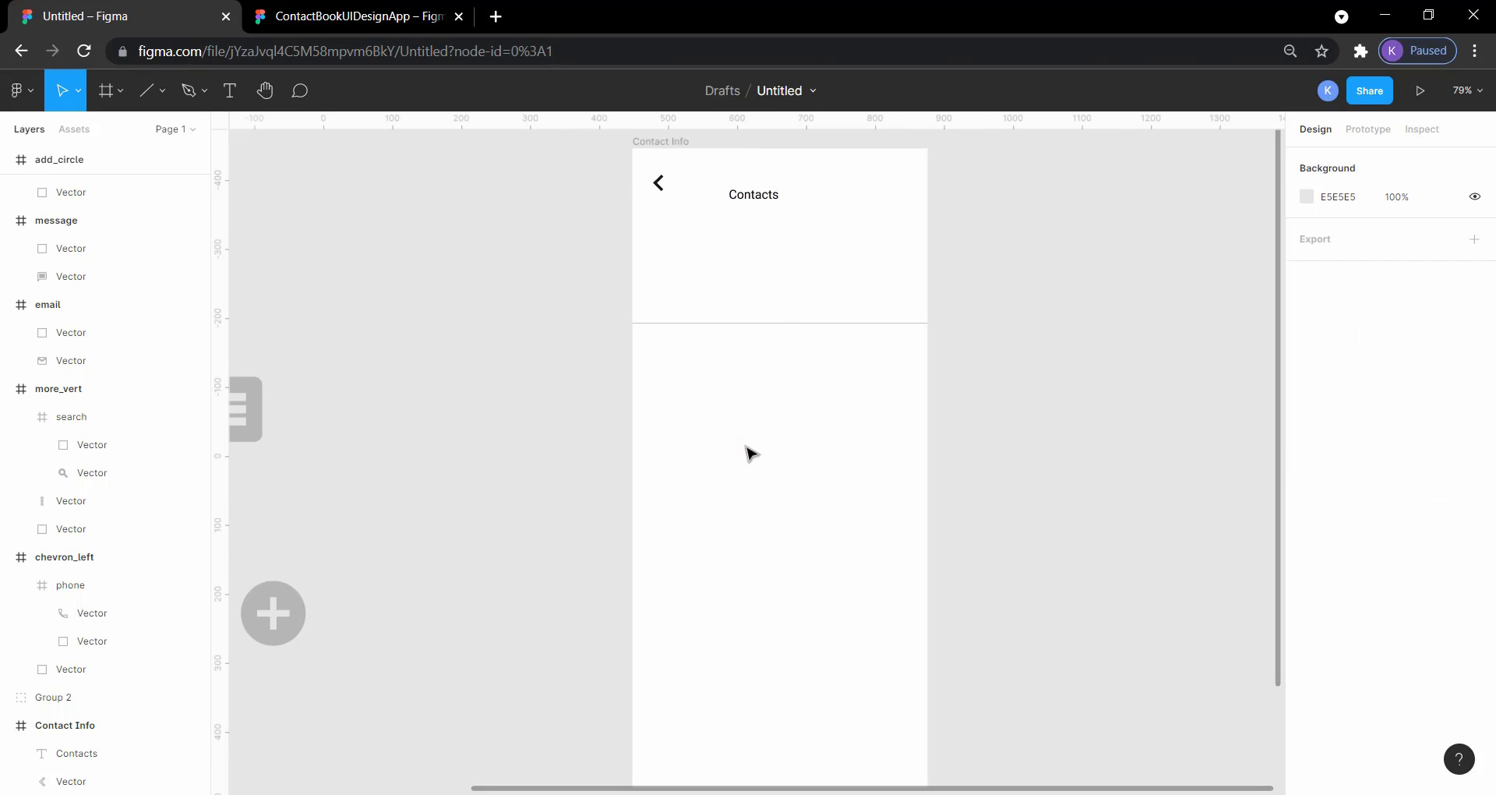
pyautogui.moveTo(762, 198); pyautogui.dragTo(767, 187)
pyautogui.click(977, 279)
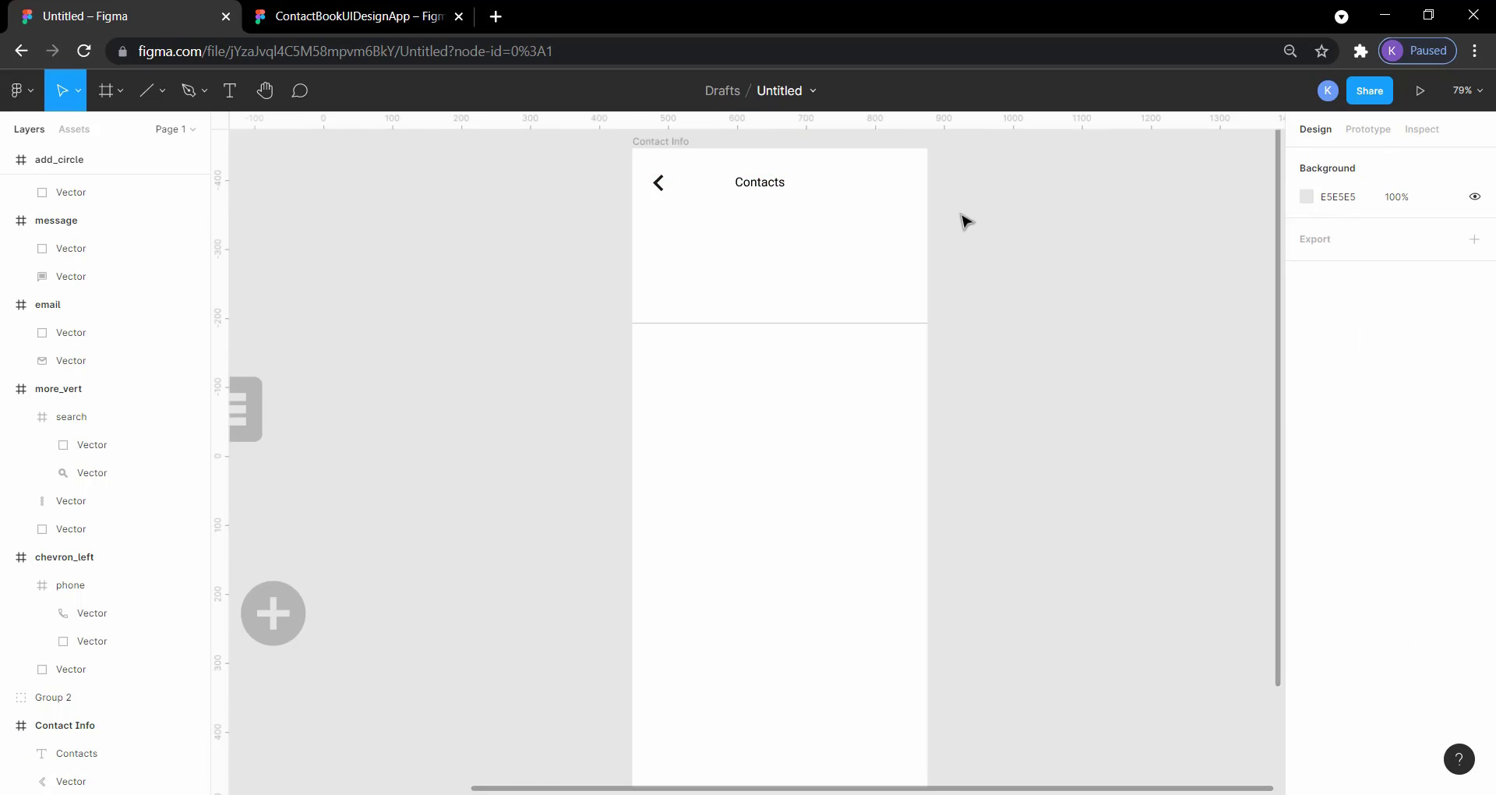
# Step: Set the Contacts heading's font size to 36 and move it level with the chevron at X 125, Y 29
pyautogui.click(751, 188)
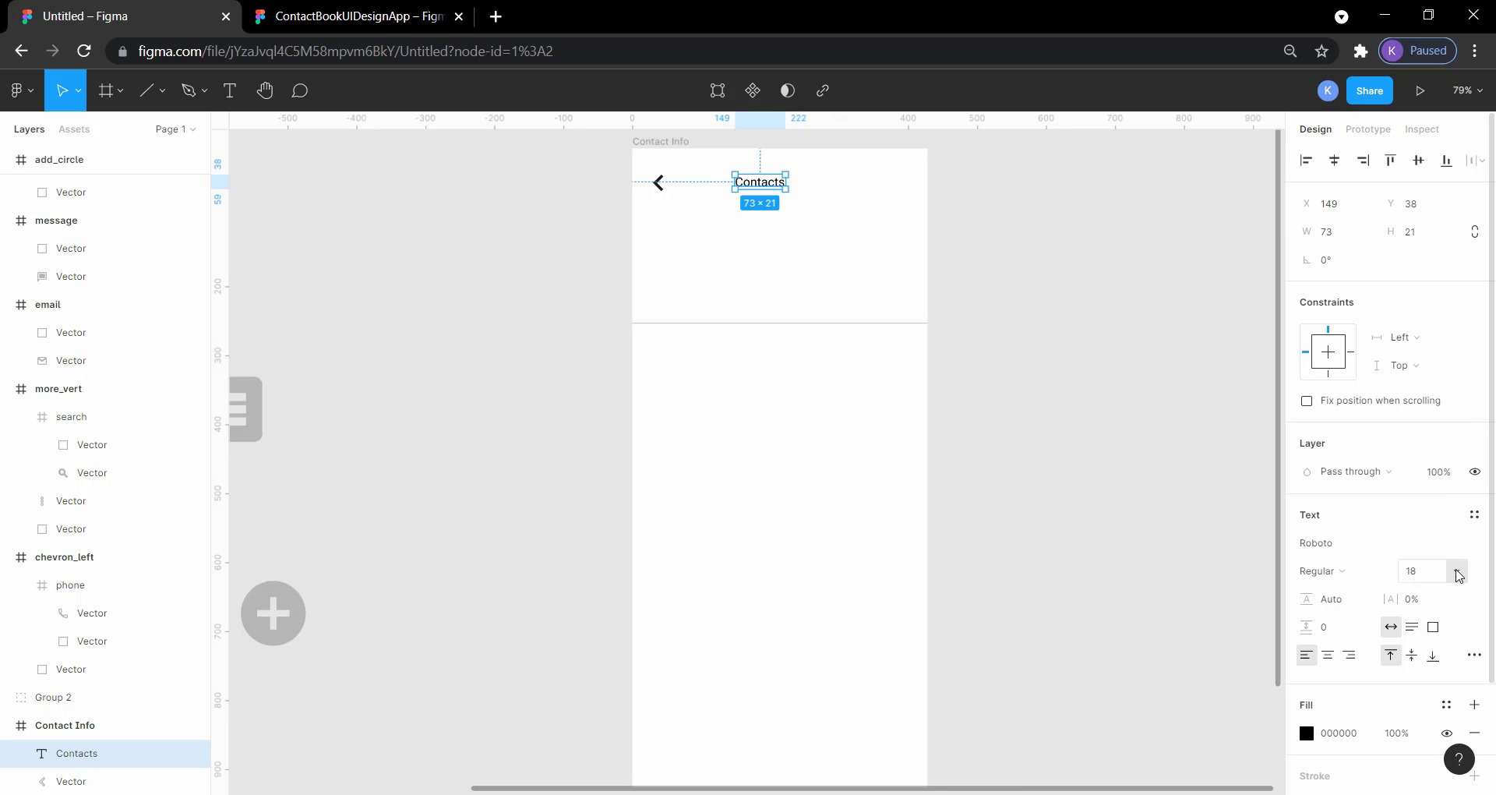
pyautogui.click(1458, 572)
pyautogui.click(1432, 612)
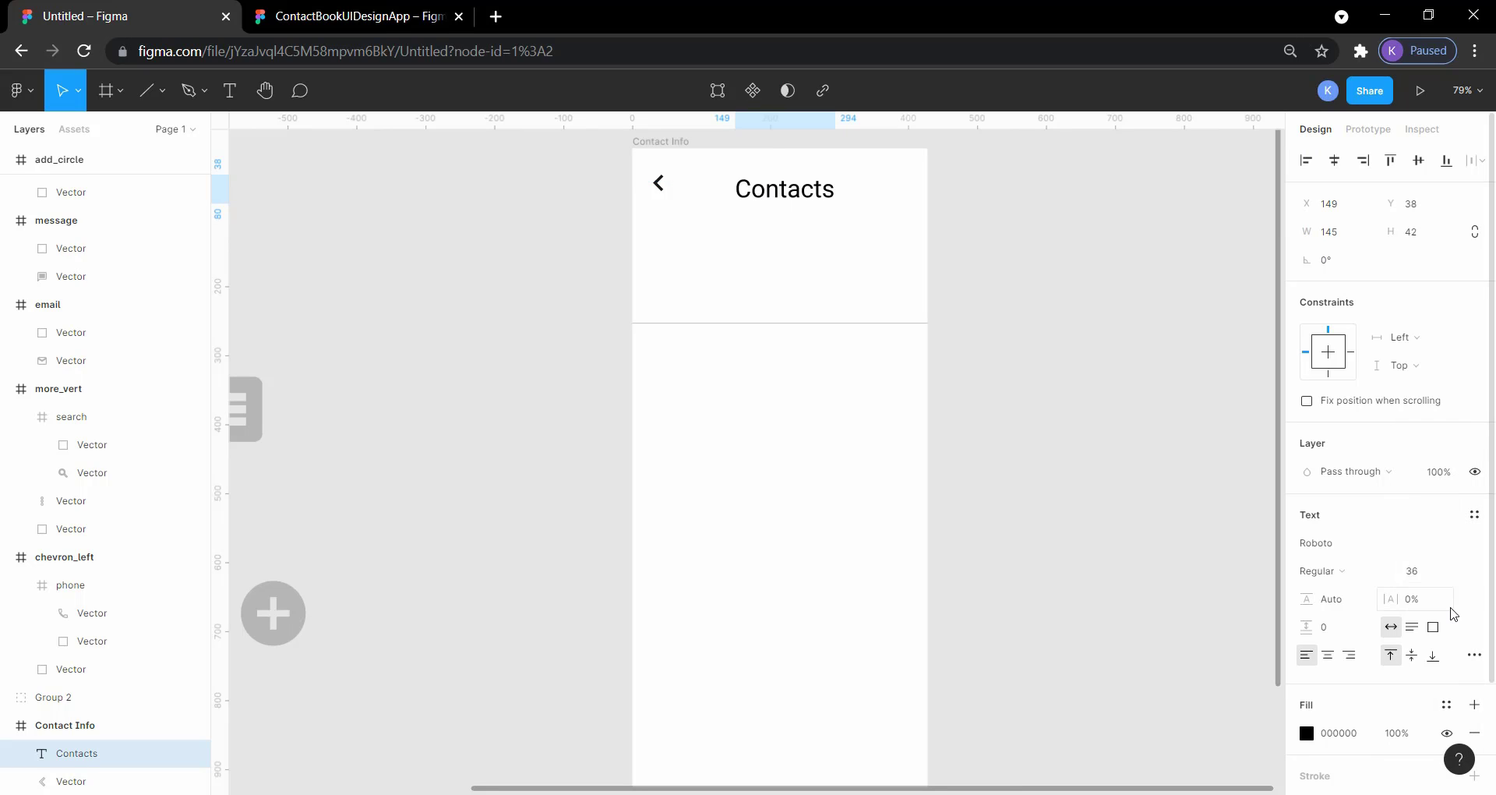
pyautogui.click(1222, 427)
pyautogui.moveTo(801, 193); pyautogui.dragTo(782, 184)
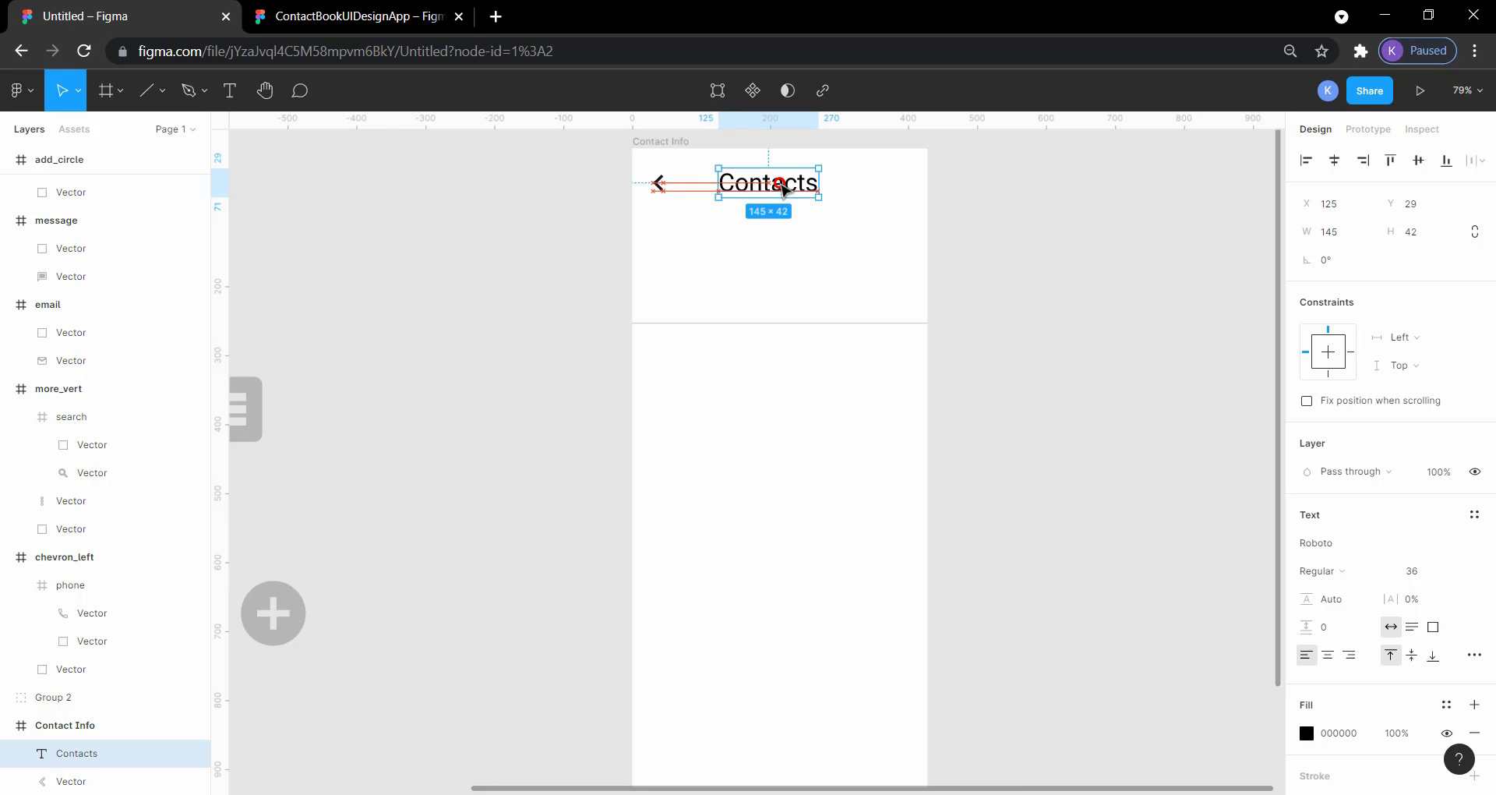
pyautogui.click(974, 205)
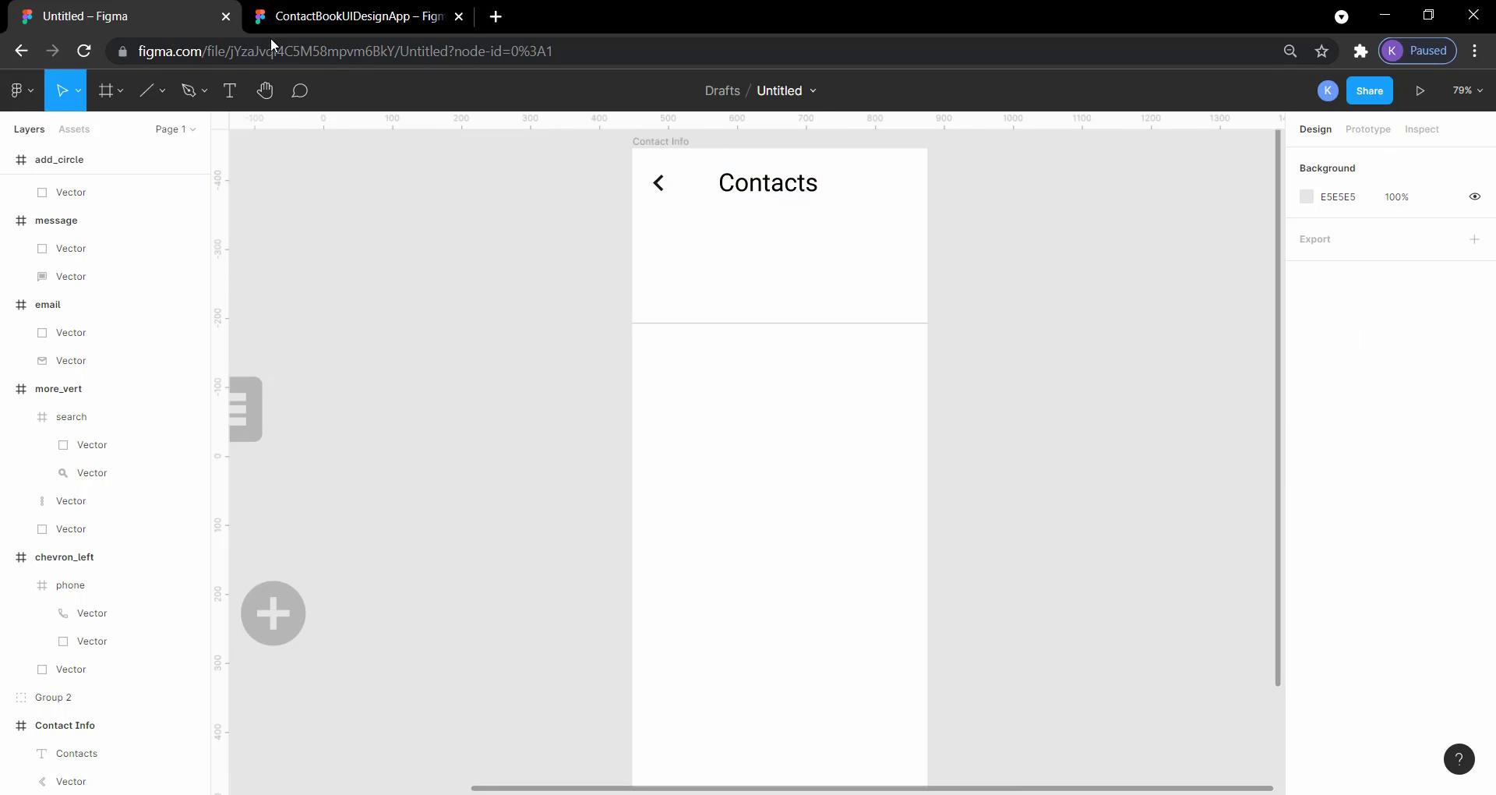
# Step: Check the reference header and move the vertical three-dot icon into the Contact Info frame, beside the Contacts heading at X 334, Y 29
pyautogui.click(294, 17)
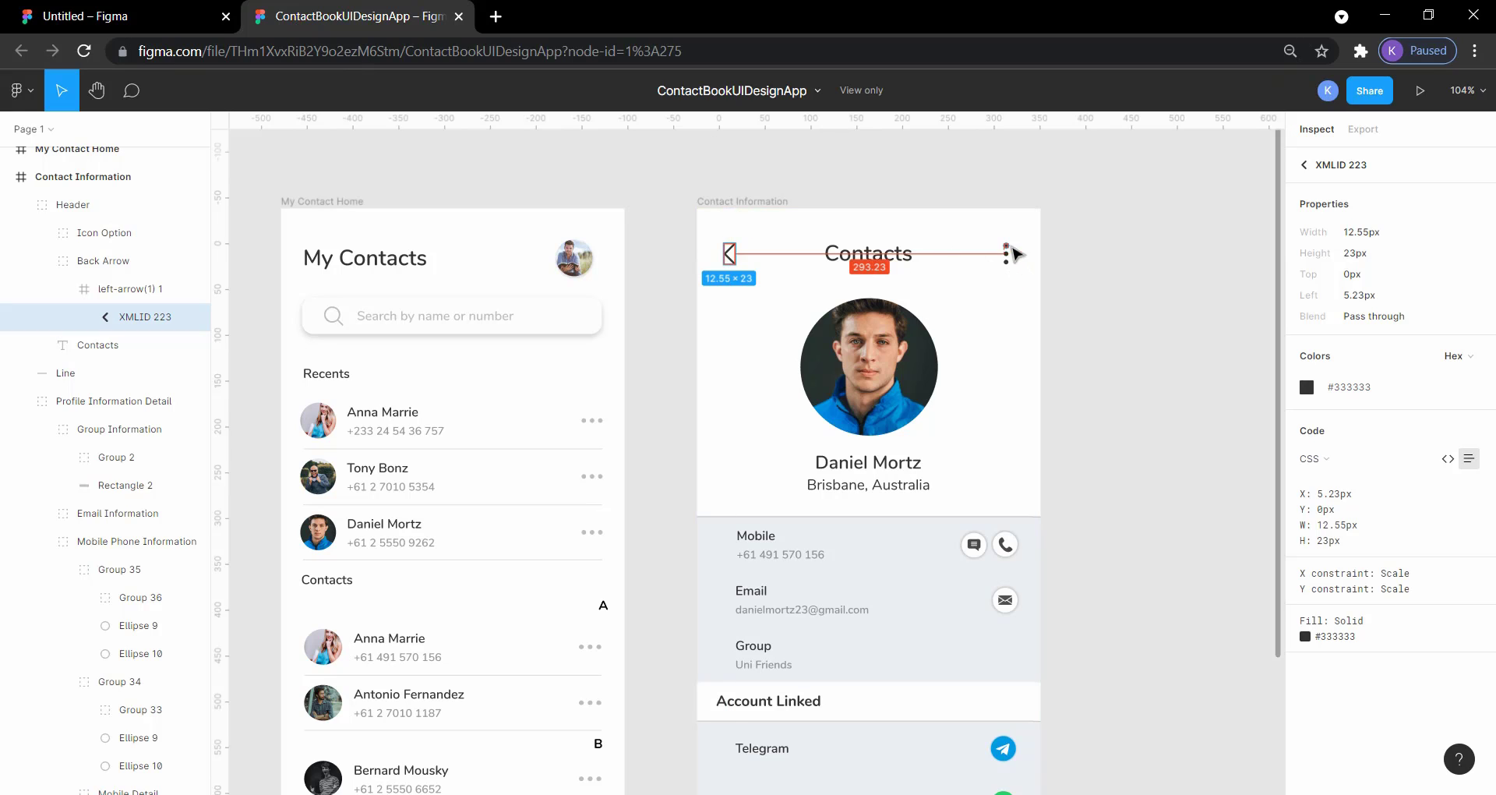
pyautogui.click(179, 14)
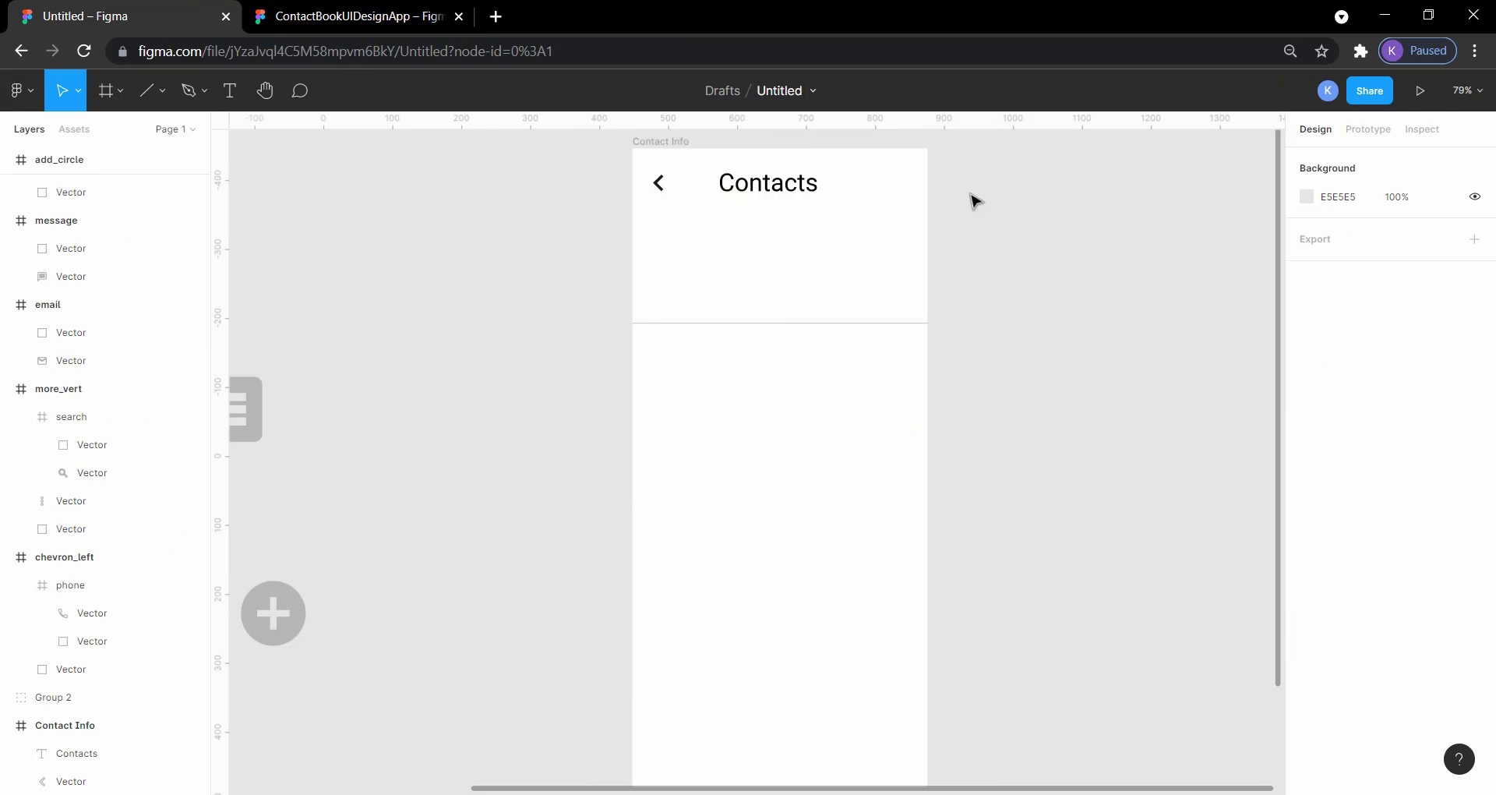
pyautogui.hscroll(-5, 296, 406)
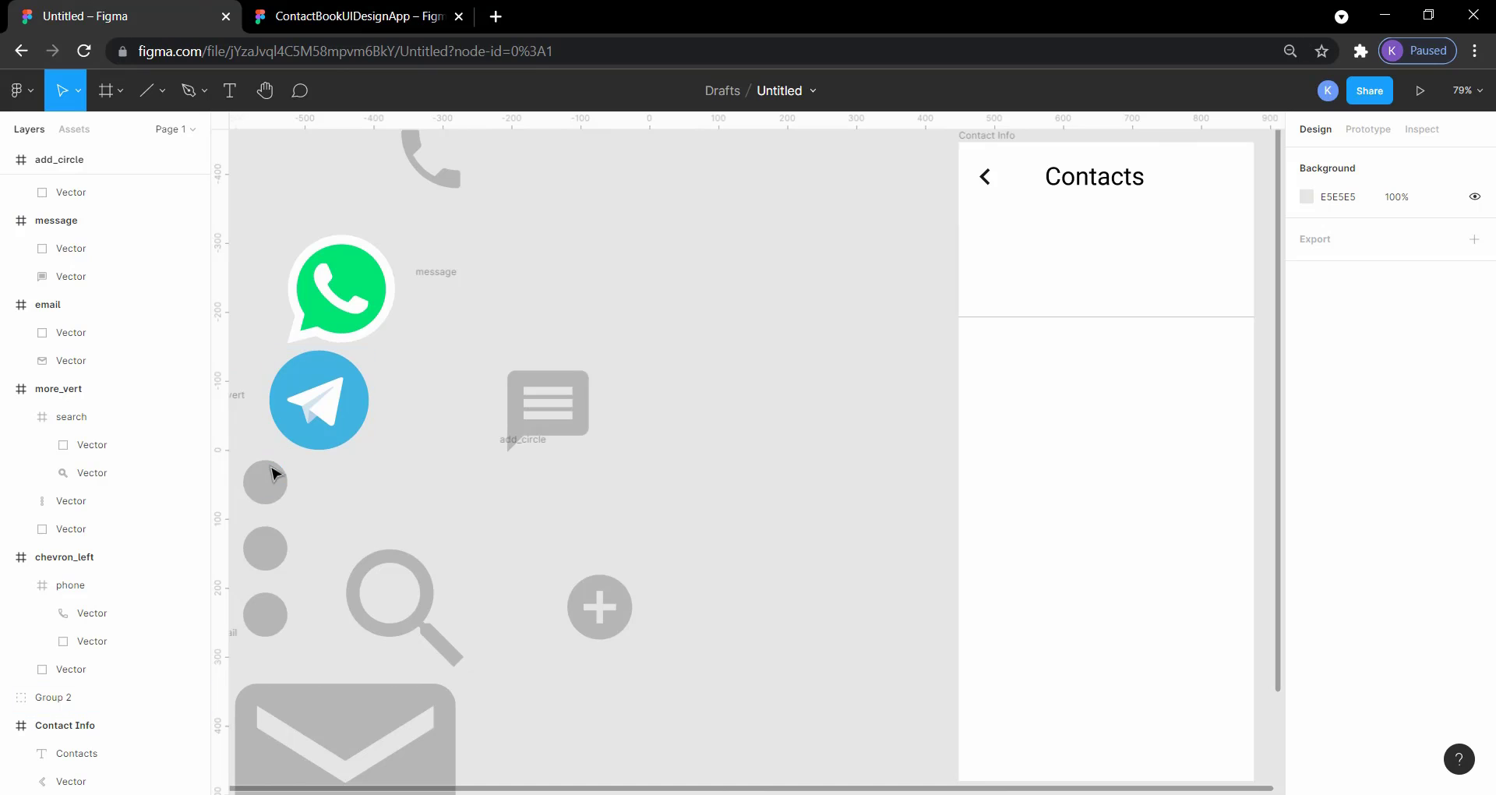
pyautogui.moveTo(273, 474); pyautogui.dragTo(998, 186)
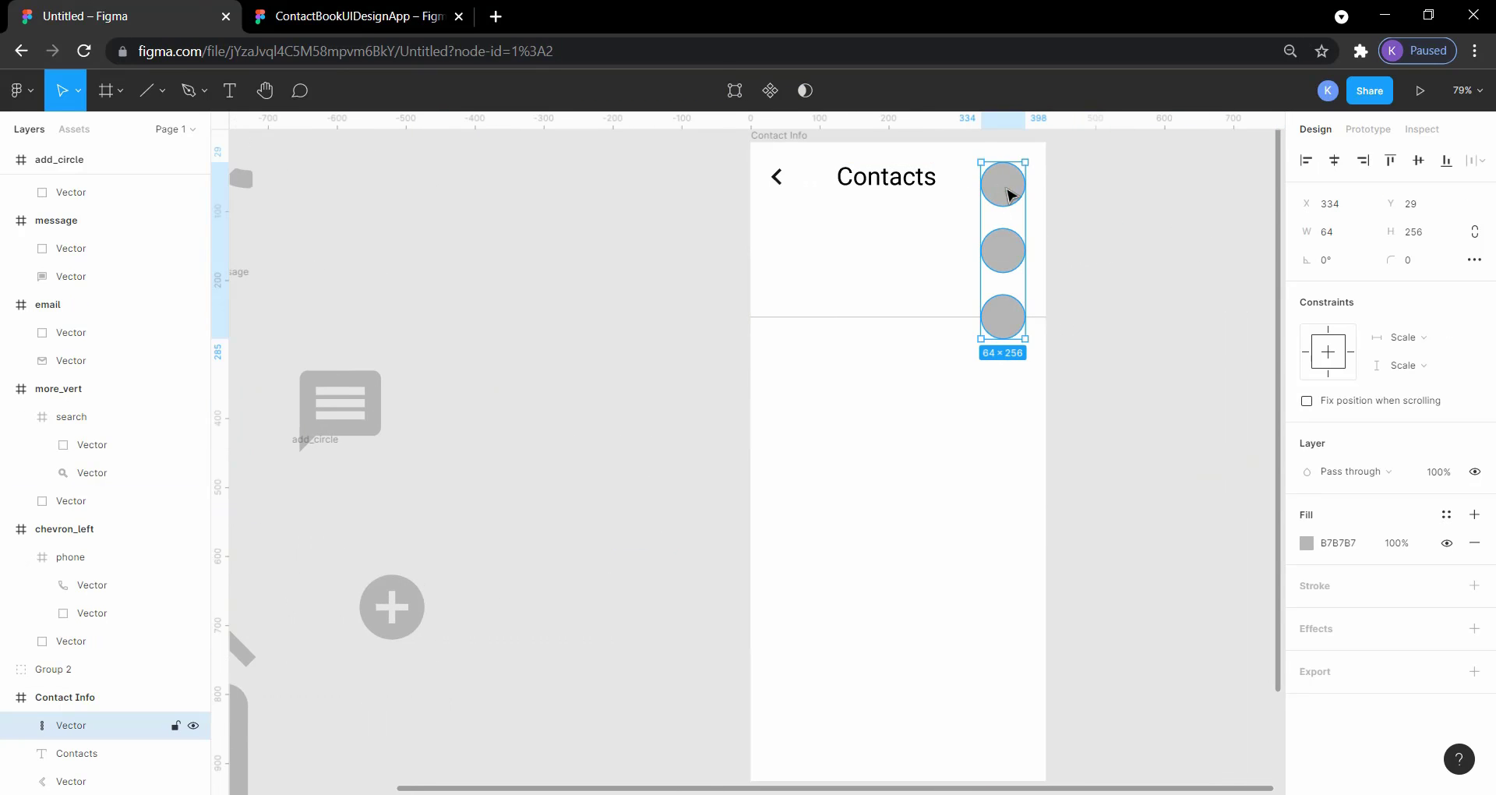
# Step: Try the 191919 and E5E5E5 fills on the three-dot icon, and set its fill to black, 000000
pyautogui.click(1307, 543)
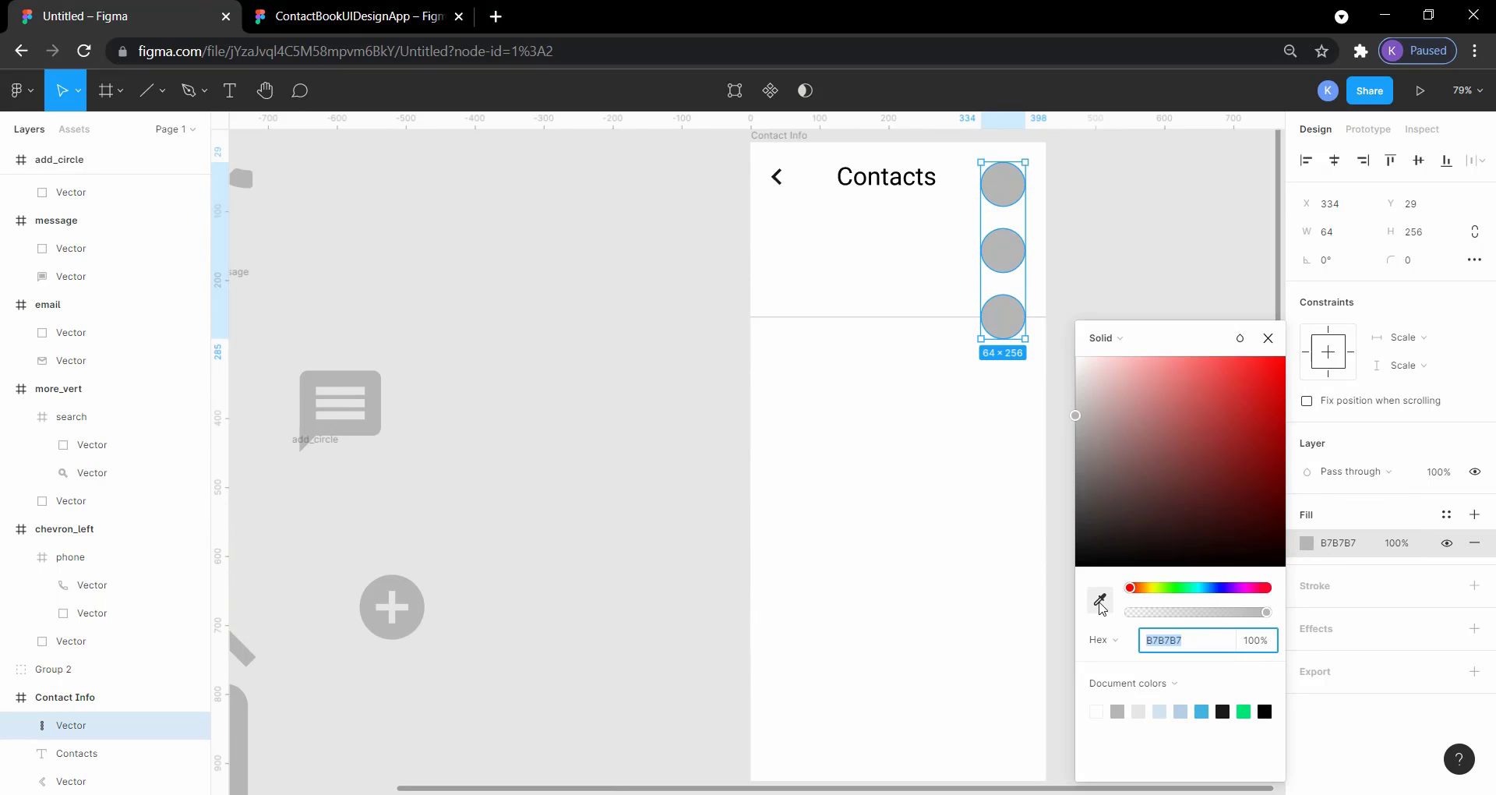
pyautogui.click(1101, 606)
pyautogui.click(1225, 714)
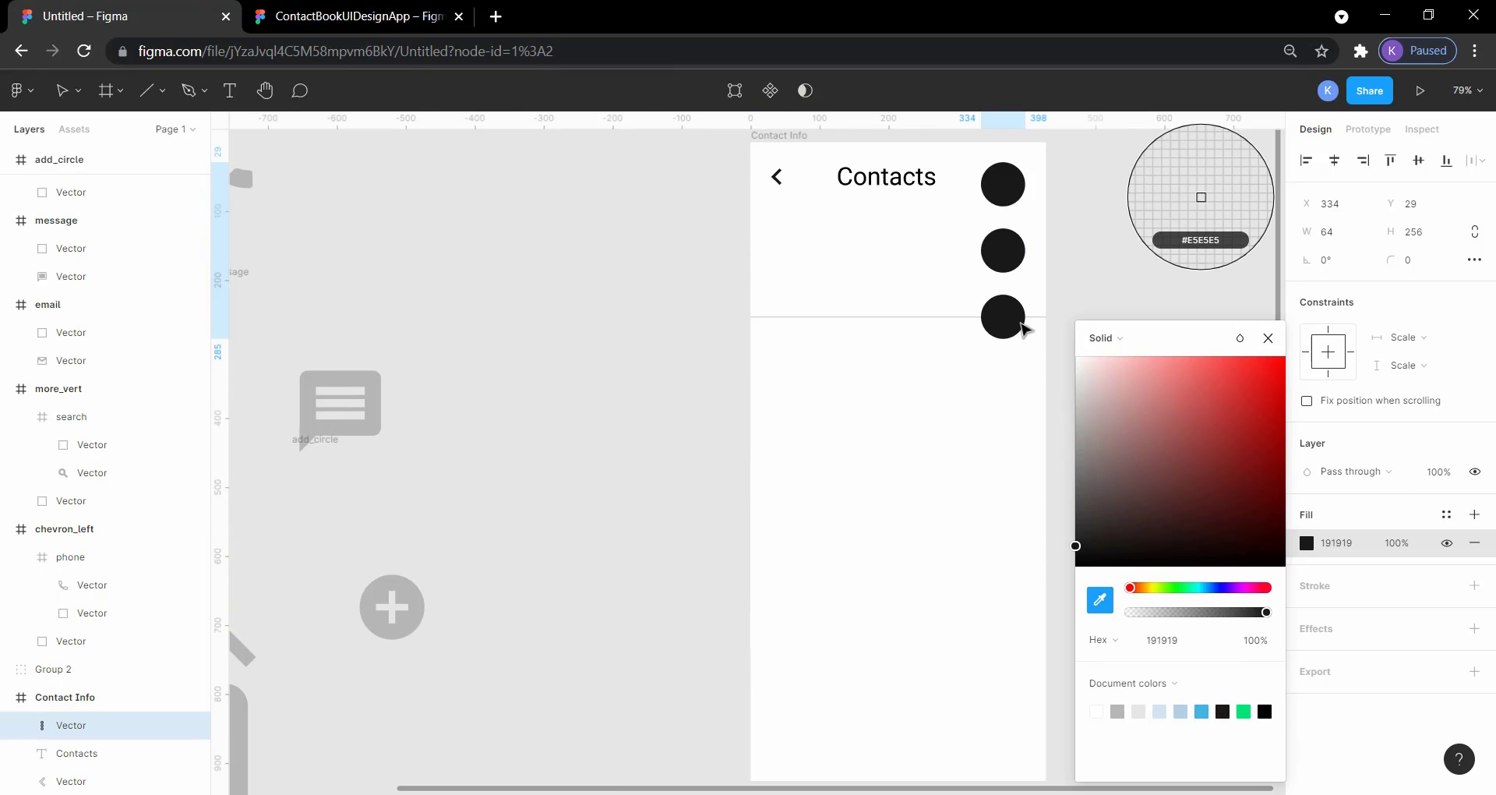
pyautogui.click(1068, 264)
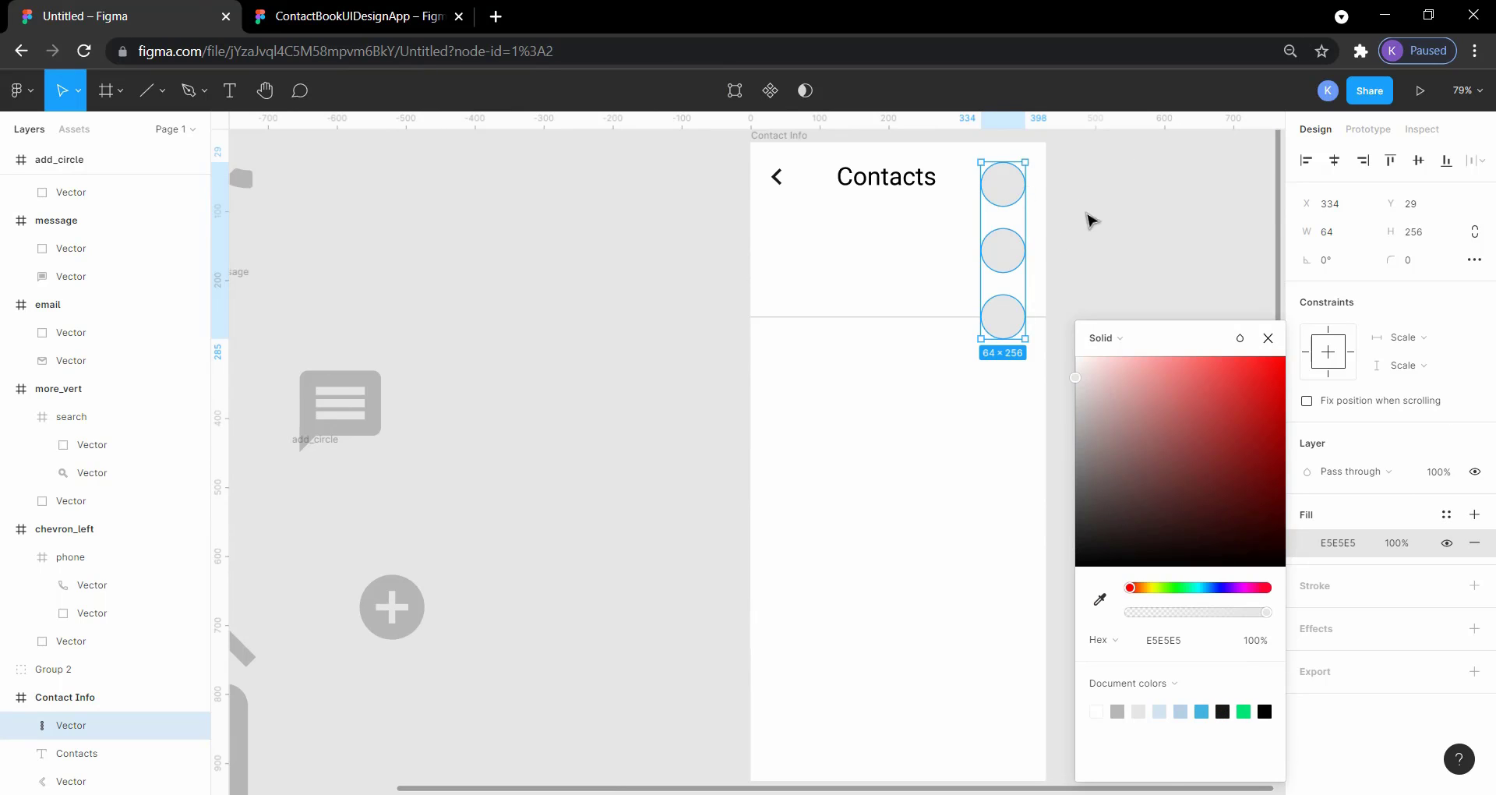
pyautogui.click(1264, 709)
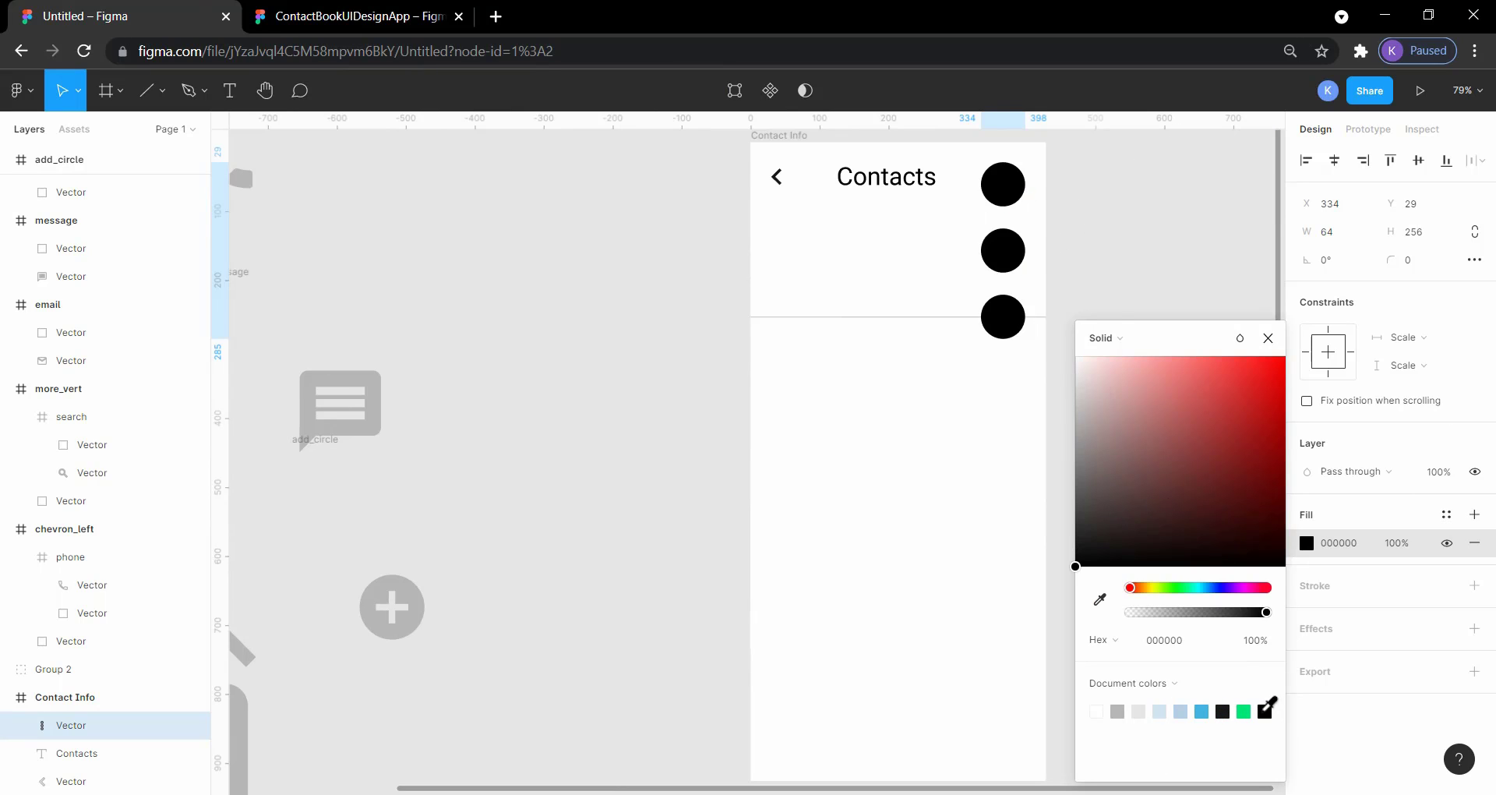
pyautogui.click(1102, 293)
# Step: Scale the three-dot icon down to 7 × 28 and place it level with the chevron at X 396, Y 38
pyautogui.click(778, 175)
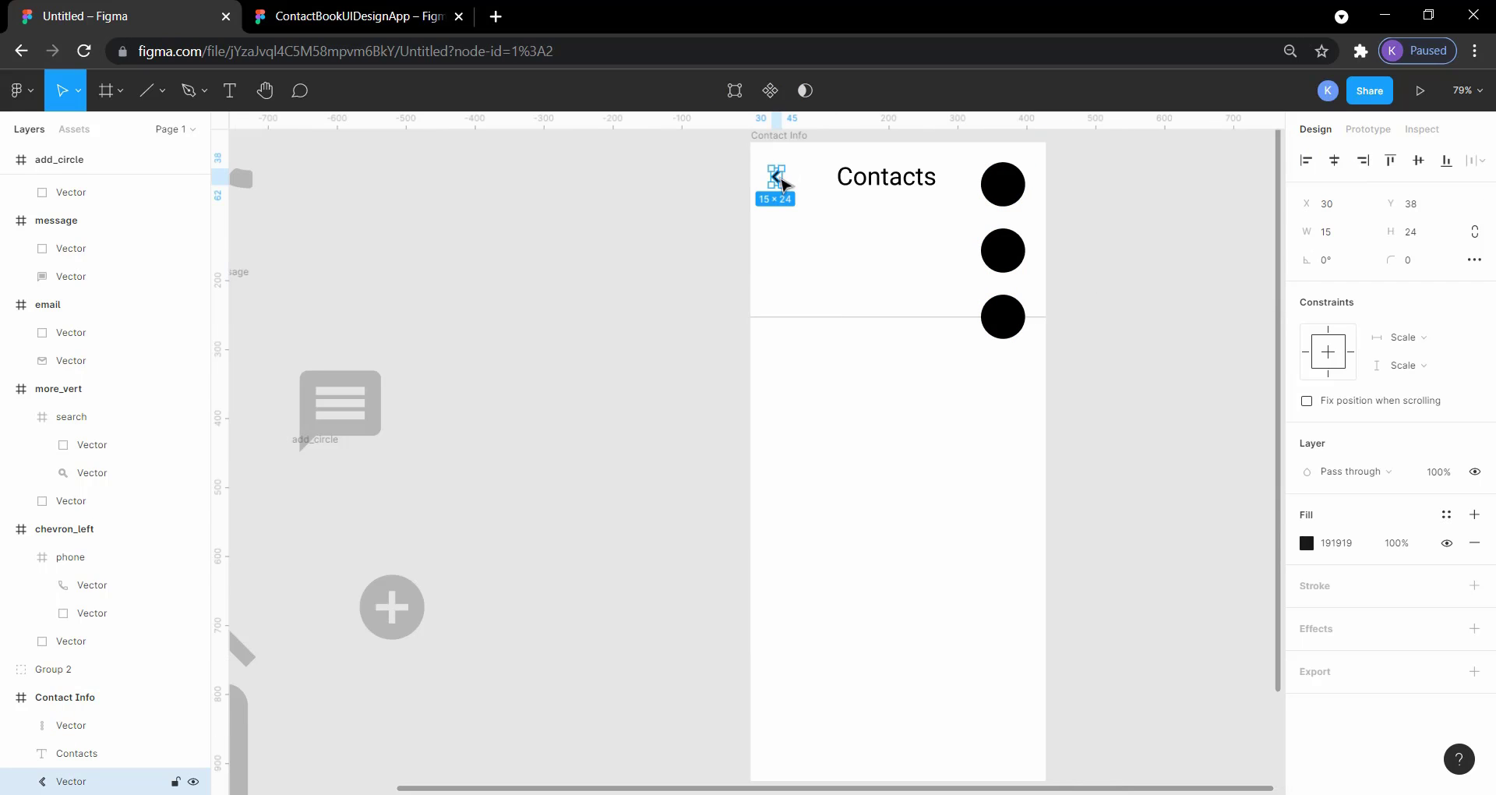
pyautogui.click(1018, 251)
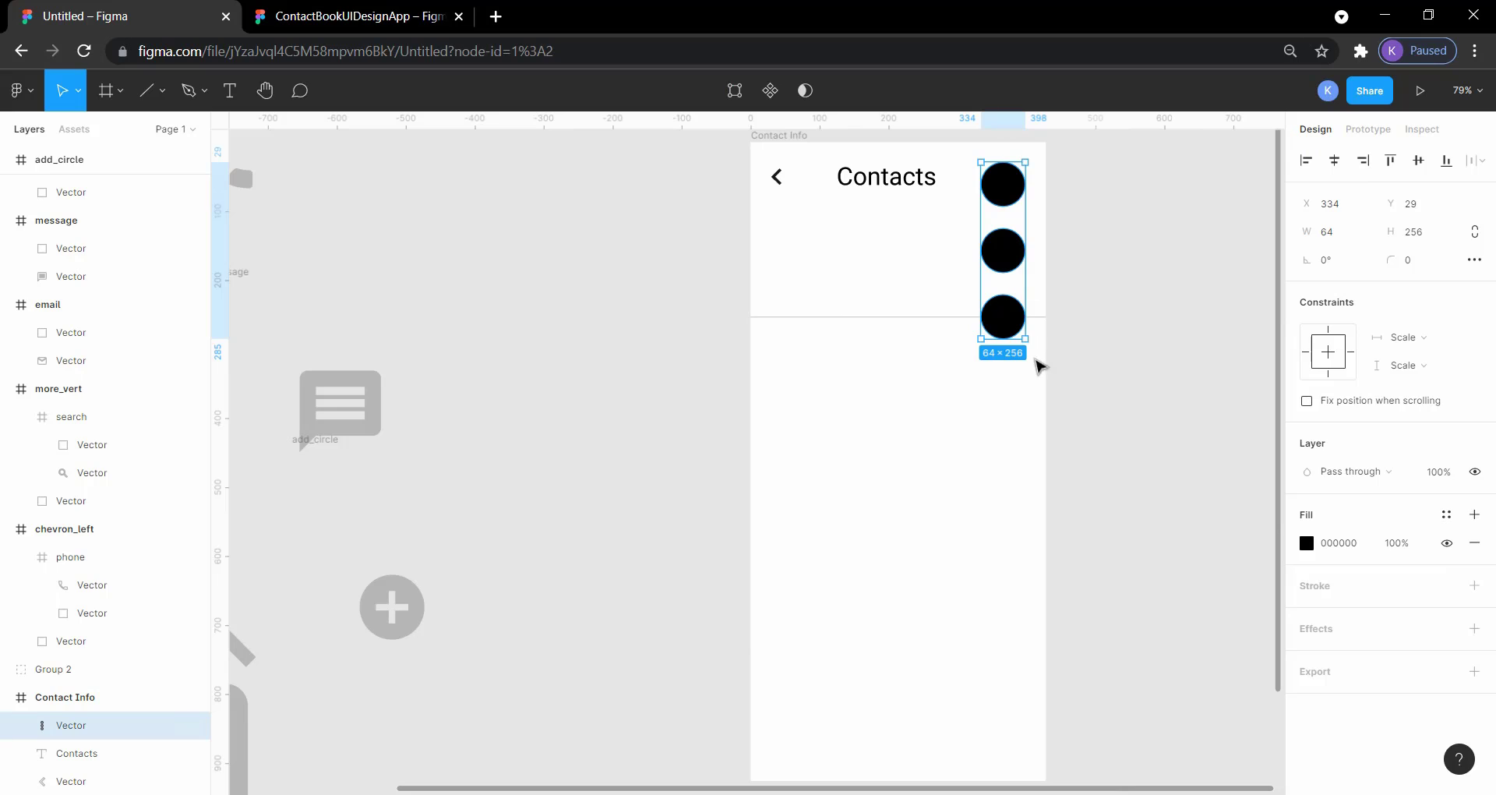
pyautogui.press('alt')
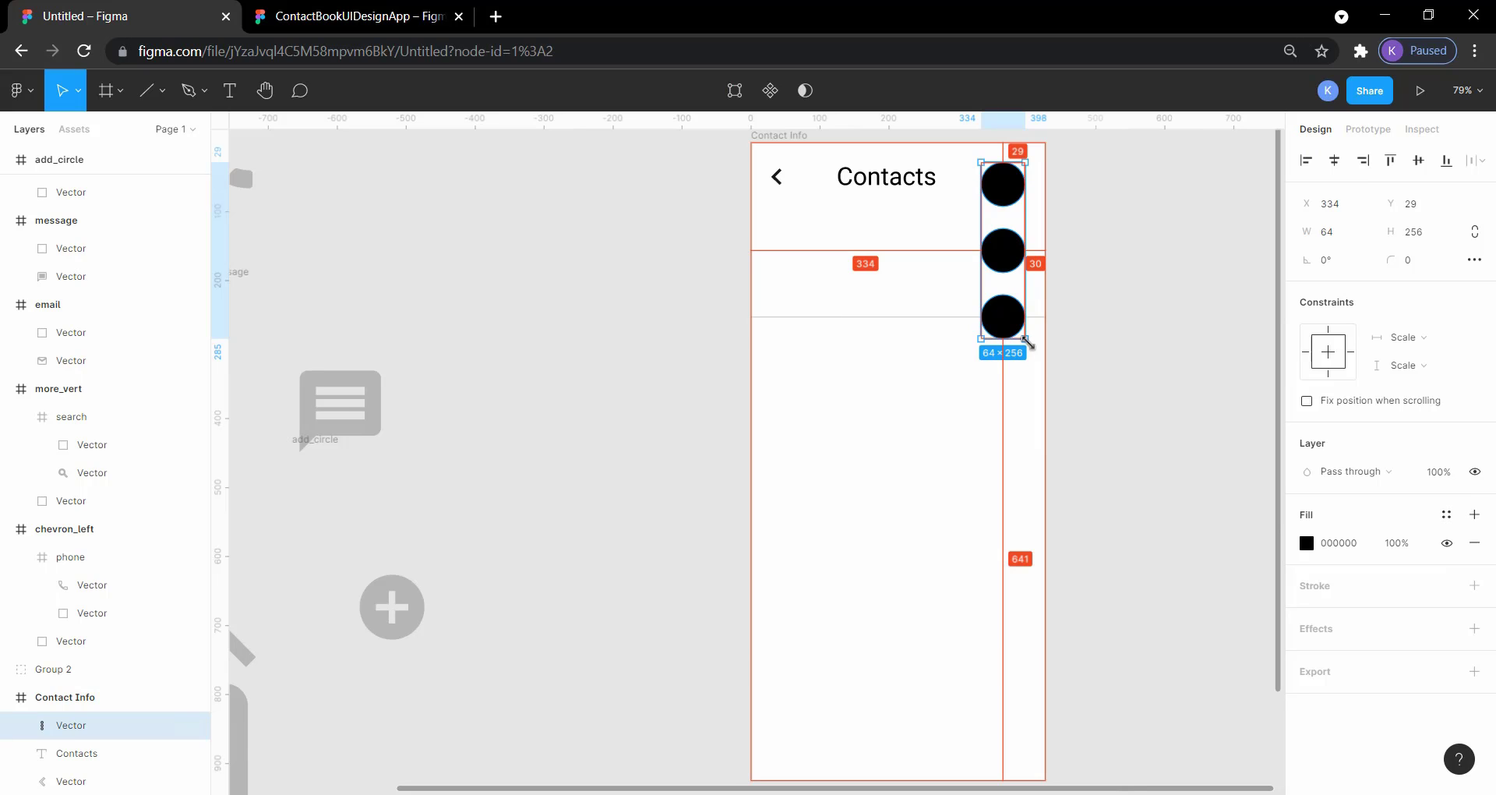
pyautogui.moveTo(1025, 339); pyautogui.dragTo(1028, 183)
pyautogui.click(1095, 203)
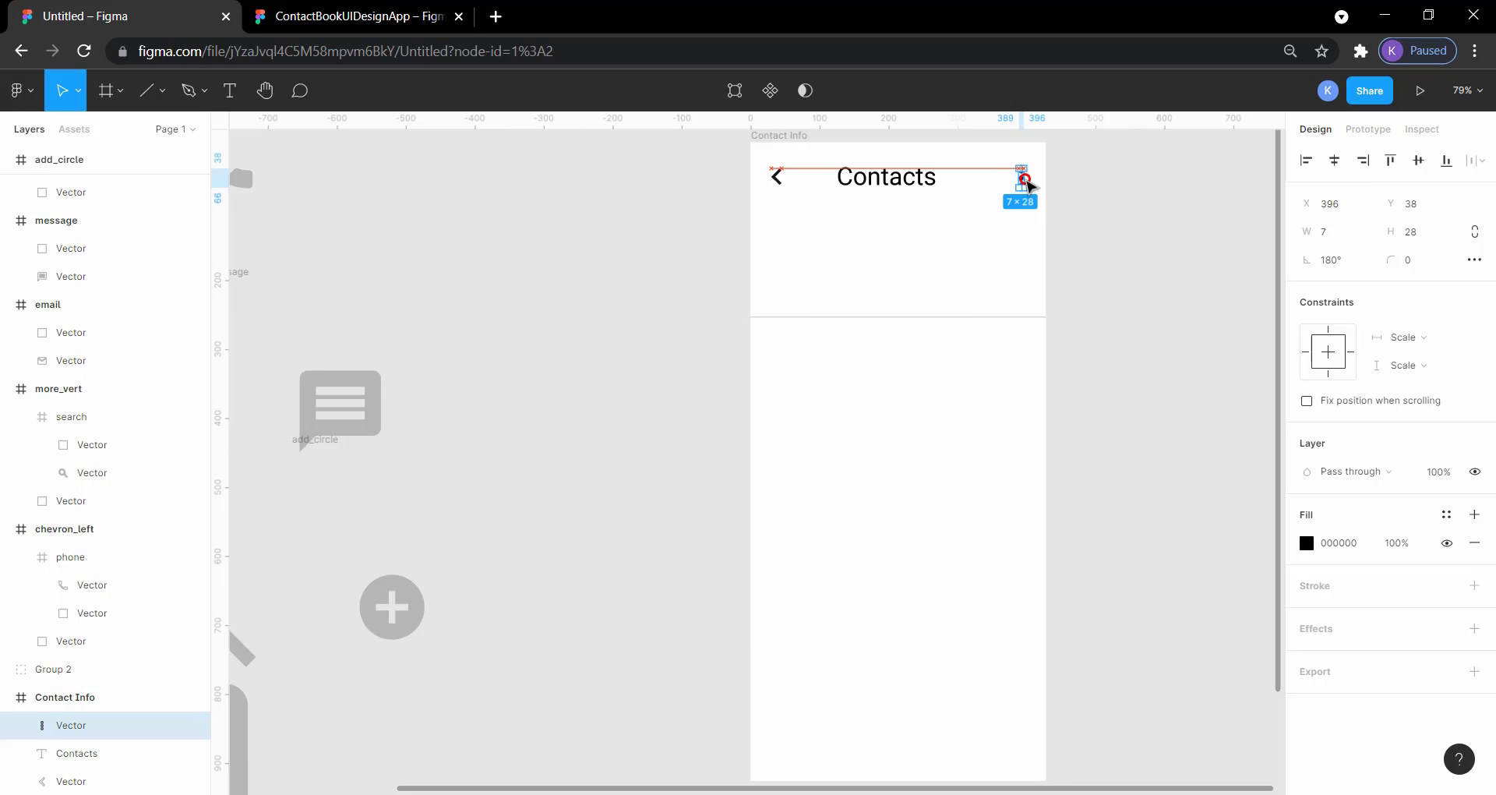
pyautogui.click(595, 267)
# Step: Inspect the options icon's dots in the header of the reference Contact Information screen
pyautogui.click(343, 16)
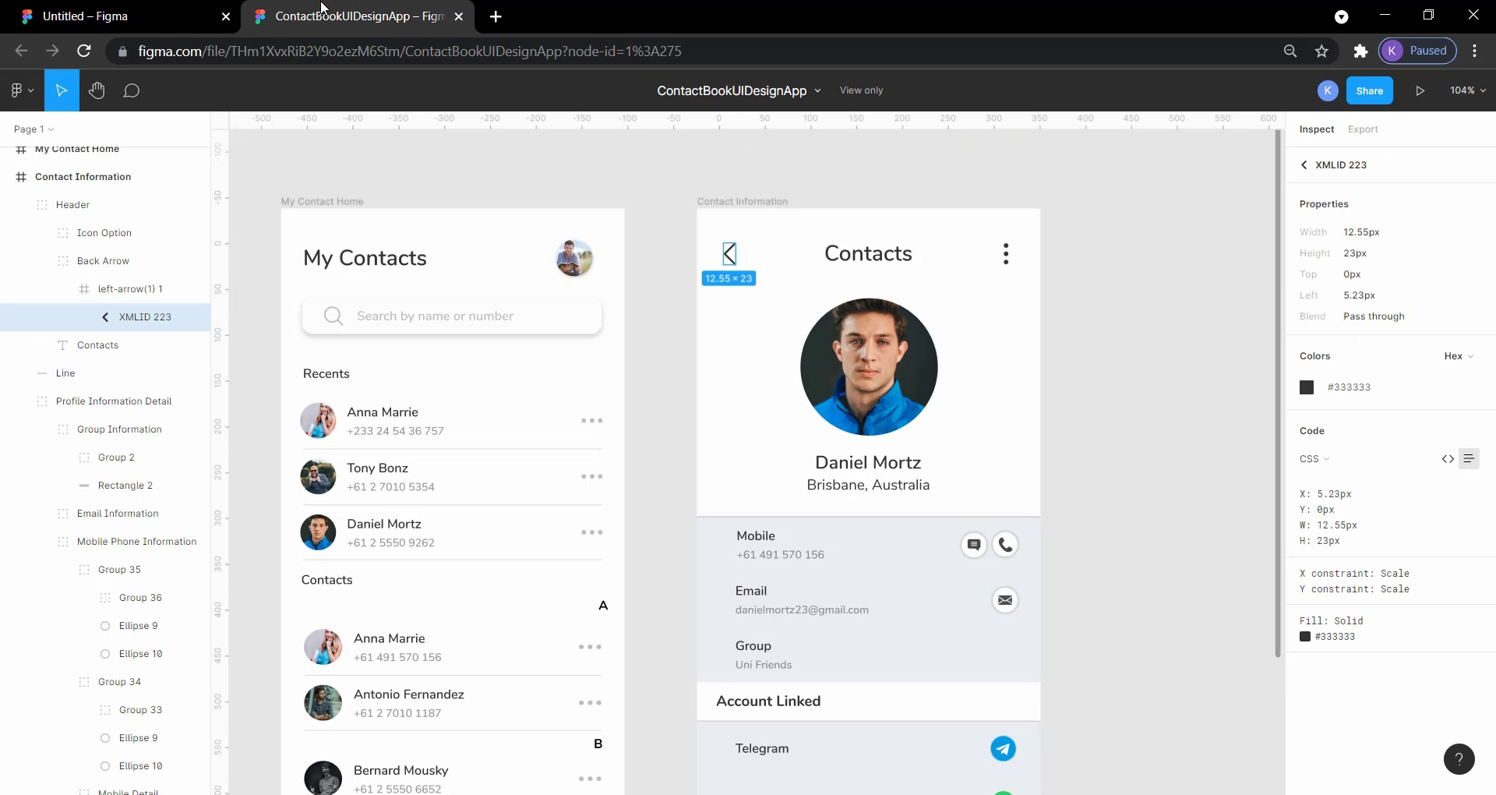
pyautogui.click(1008, 262)
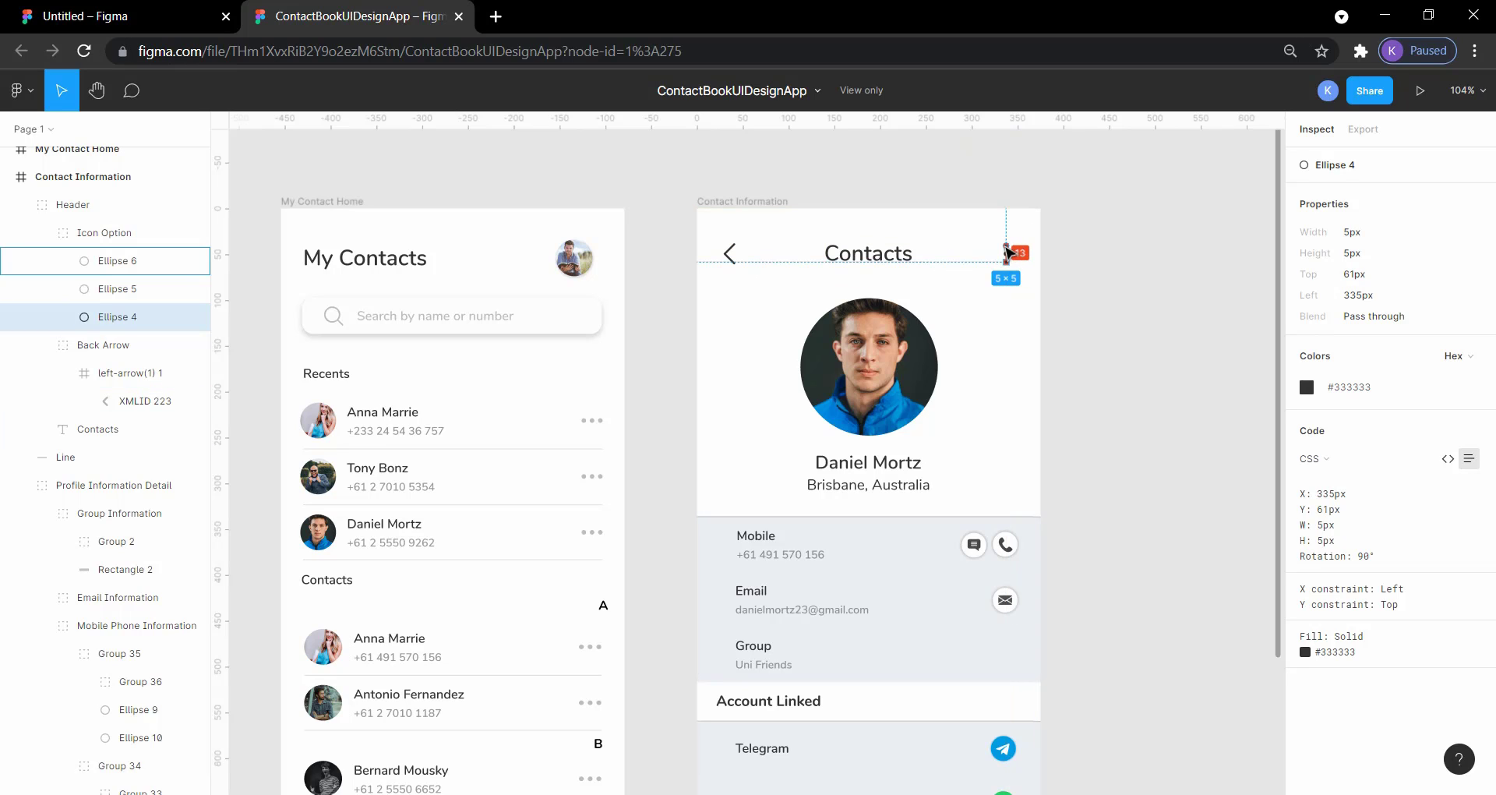
pyautogui.click(86, 16)
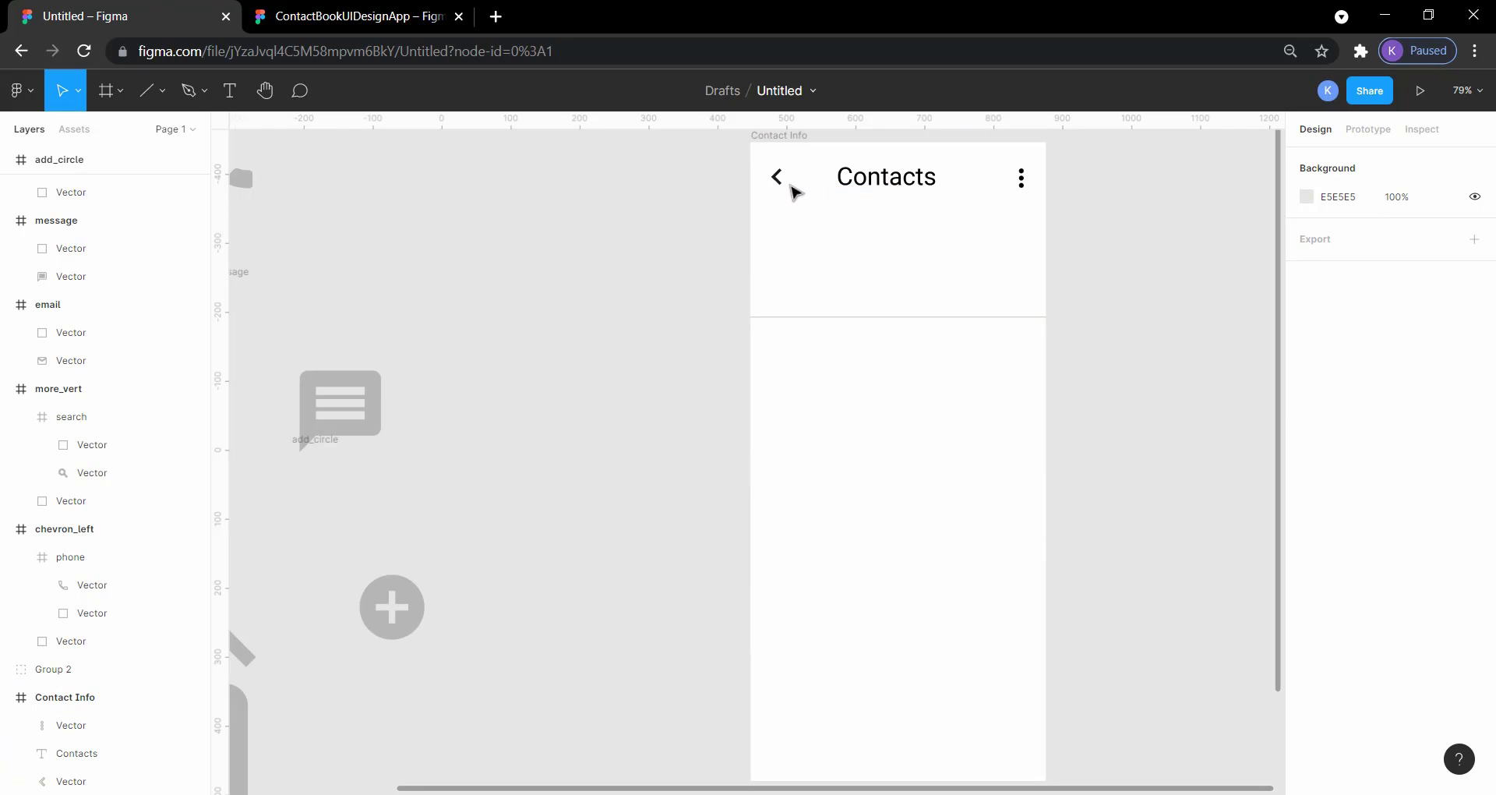
# Step: Measure the header spacing from the chevron, and shift the Contacts heading to X 141 and the three-dot icon to X 393, Y 36
pyautogui.click(783, 187)
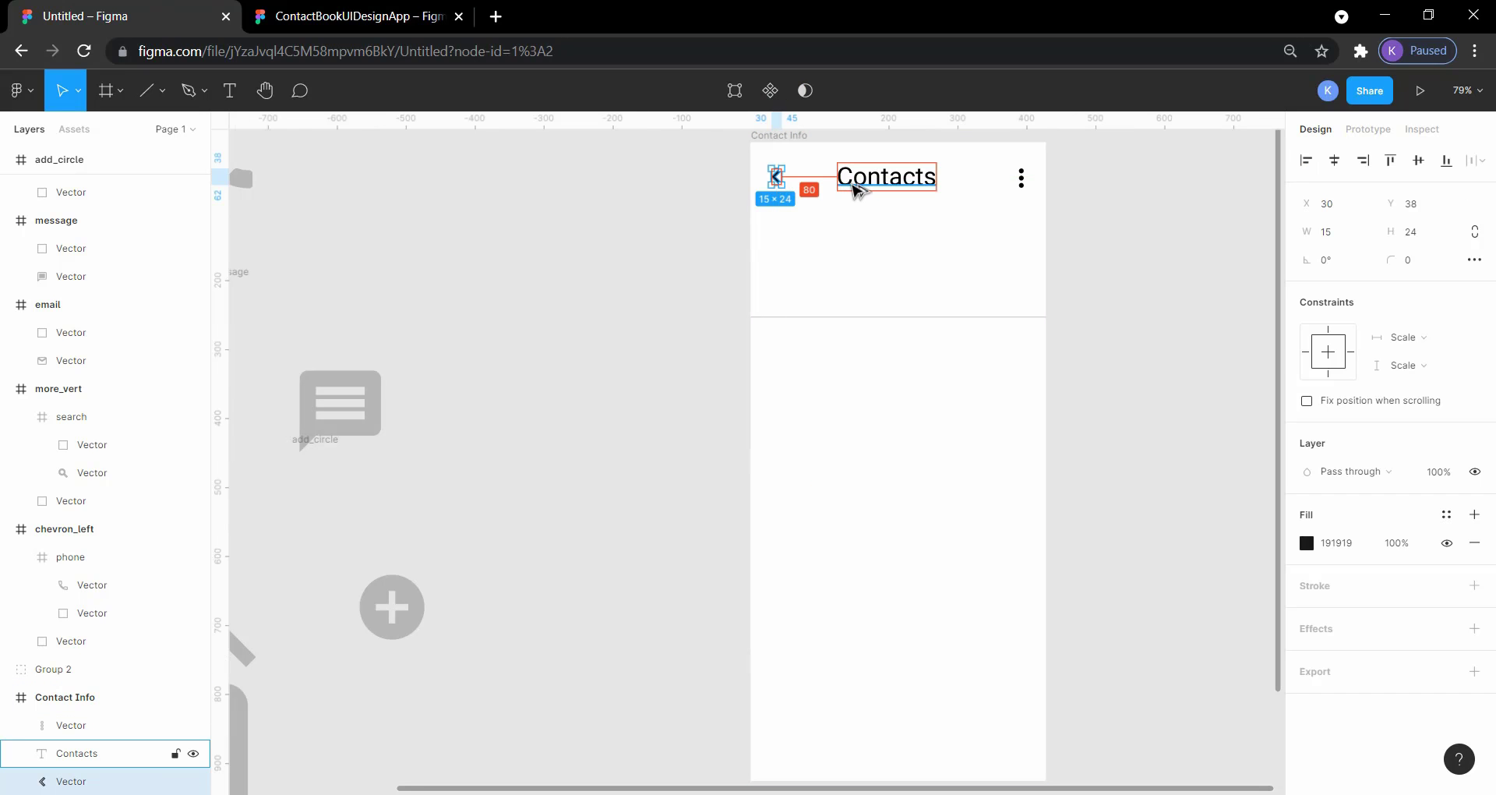
pyautogui.press('alt')
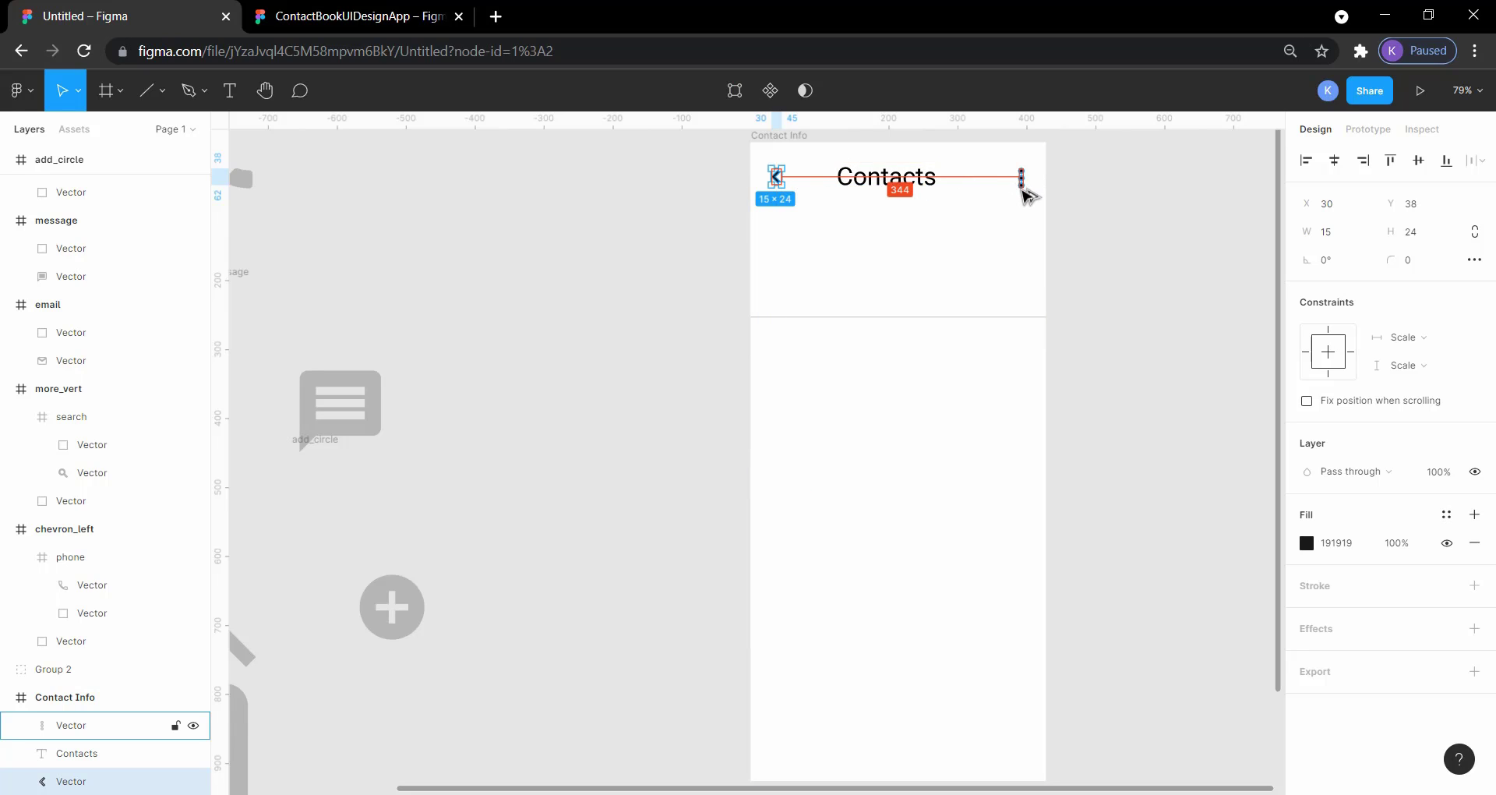
pyautogui.click(1068, 210)
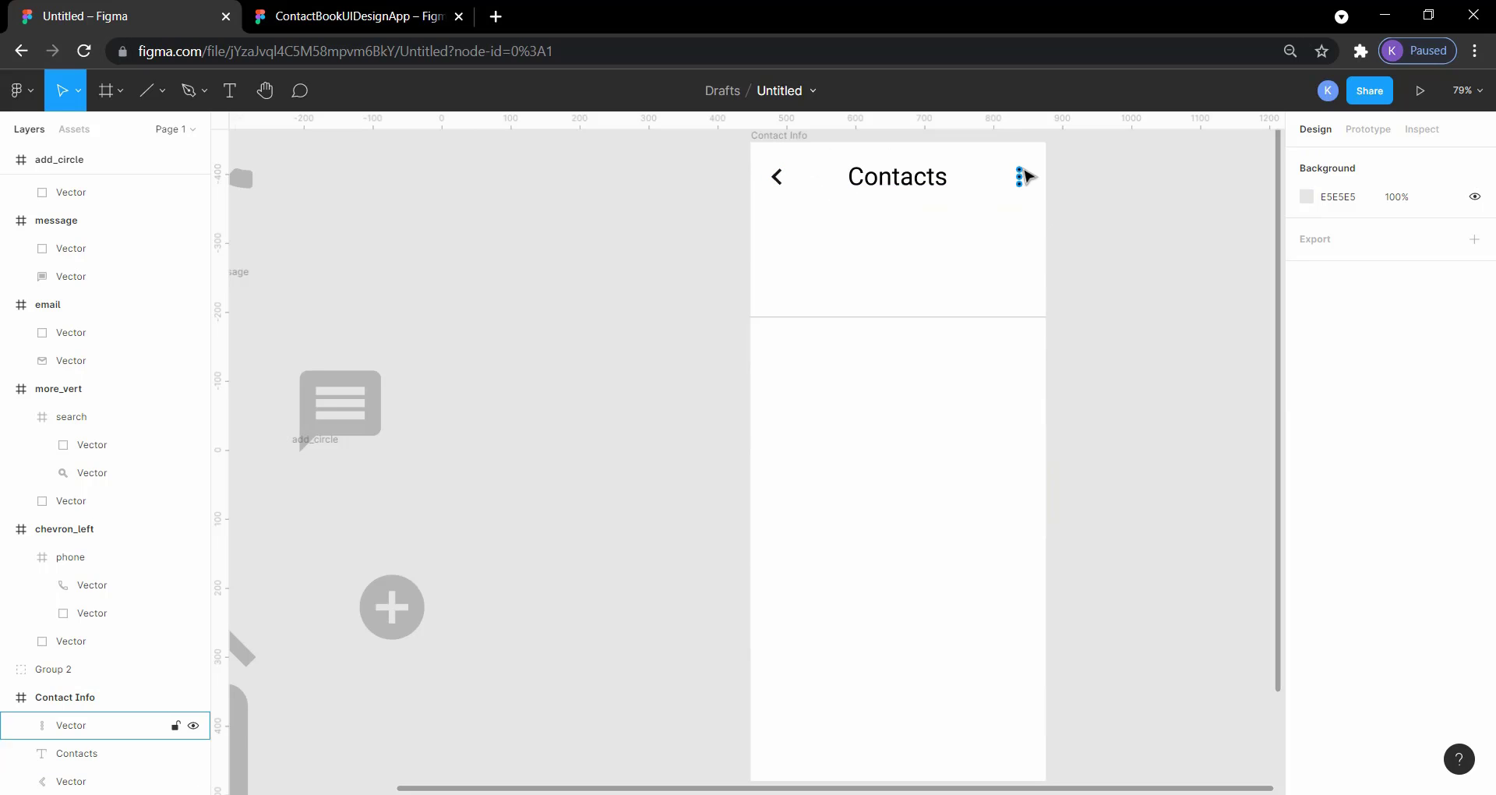
# Step: Move the chevron, Contacts heading and three-dot icon down together, leaving 38 px between the heading and the frame's upper edge
pyautogui.click(1020, 177)
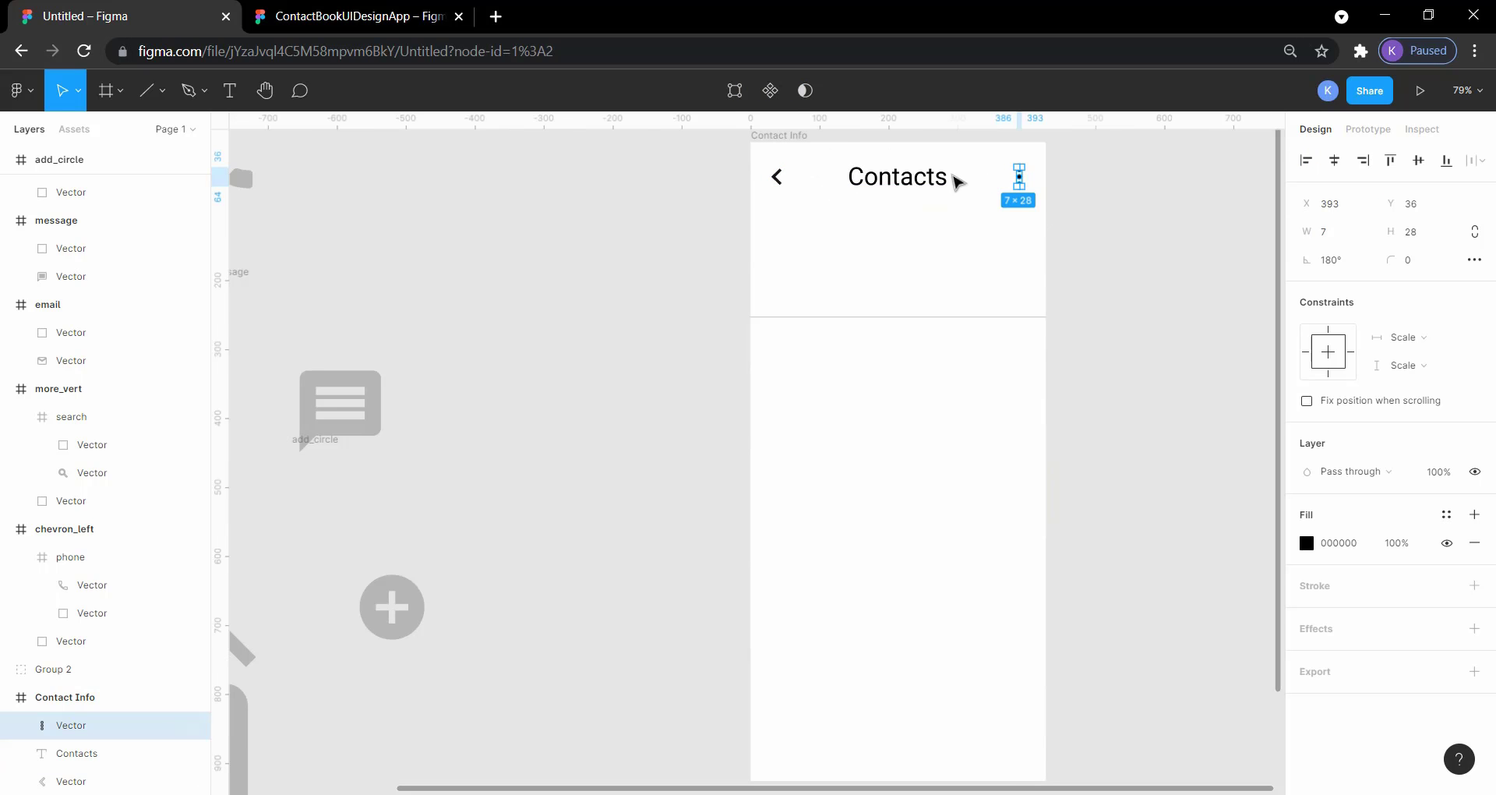
pyautogui.keyDown('shift'); pyautogui.click(936, 184); pyautogui.keyUp('shift')
pyautogui.keyDown('shift'); pyautogui.click(778, 181); pyautogui.keyUp('shift')
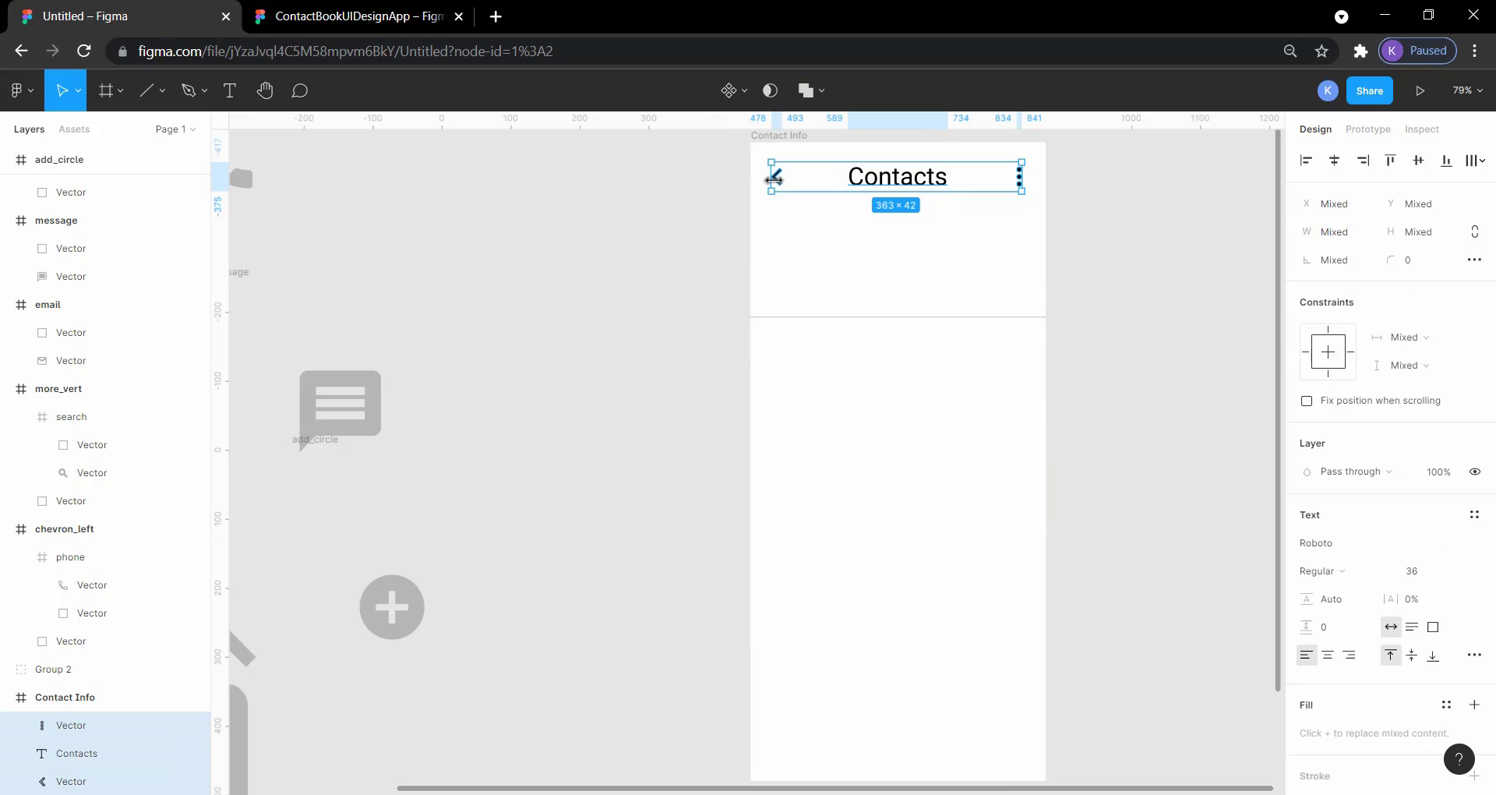
pyautogui.moveTo(774, 179); pyautogui.dragTo(774, 183)
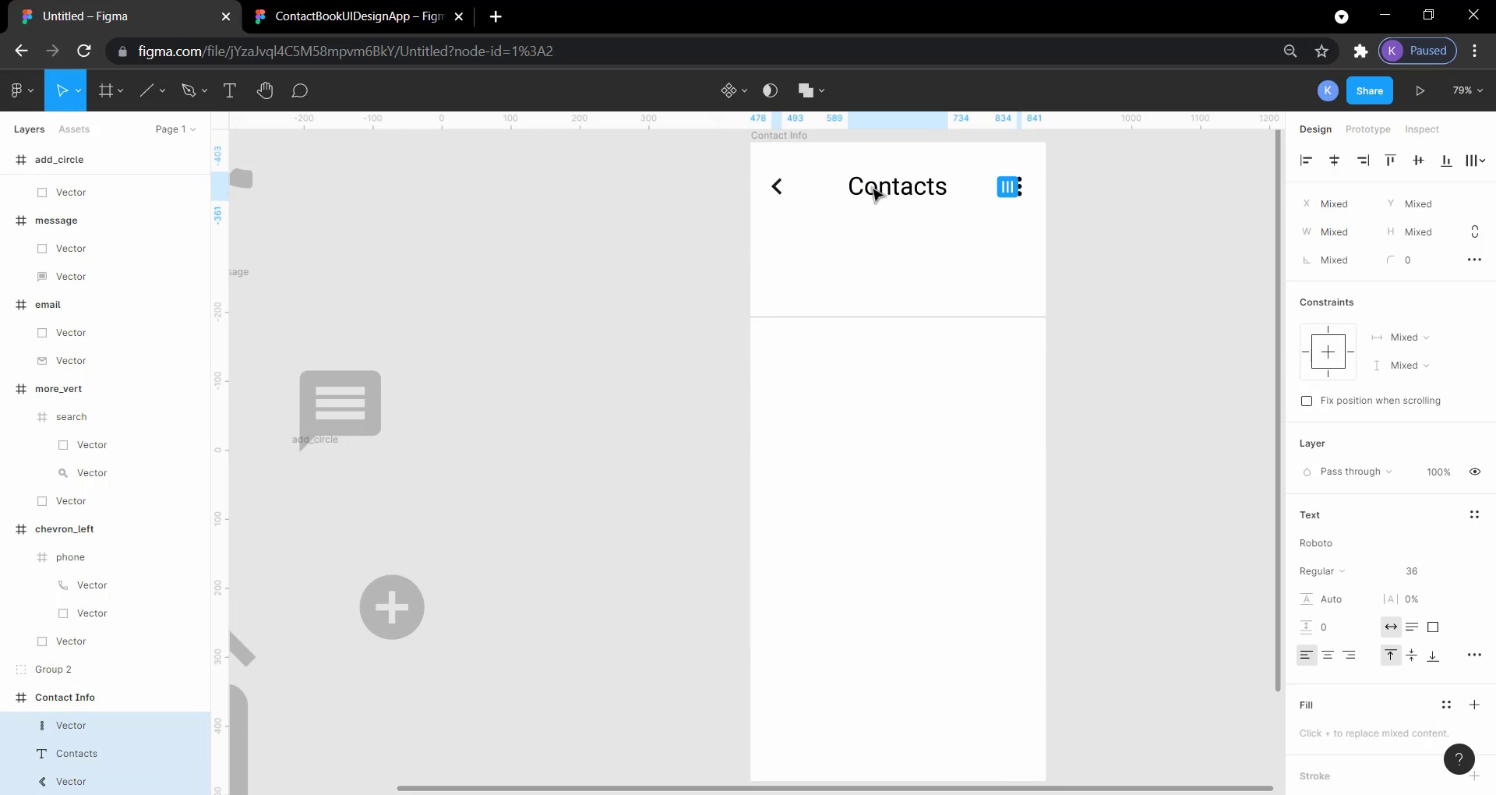
pyautogui.press('alt')
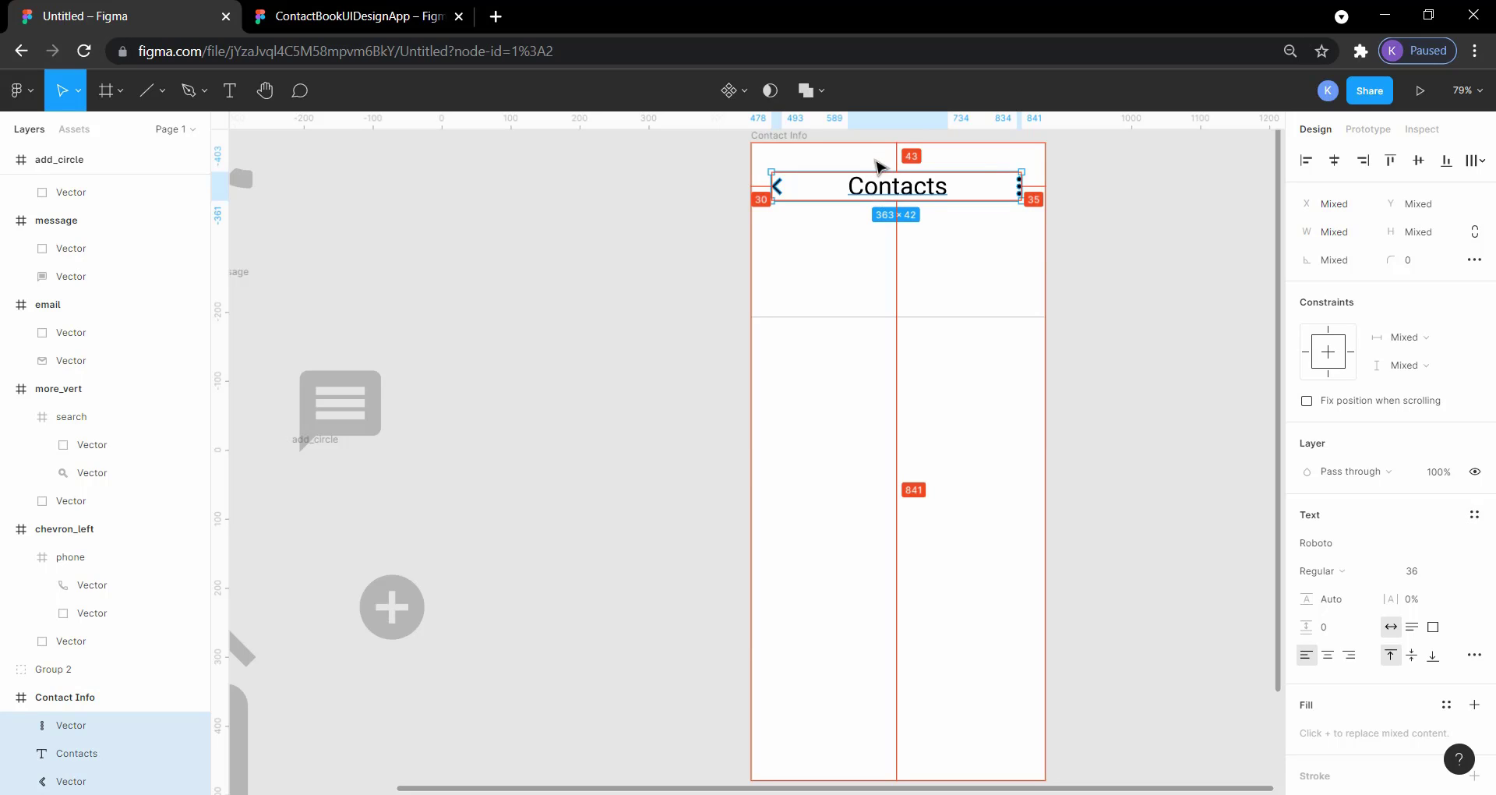
pyautogui.press('Up')
pyautogui.press('Up')
pyautogui.press('Up')
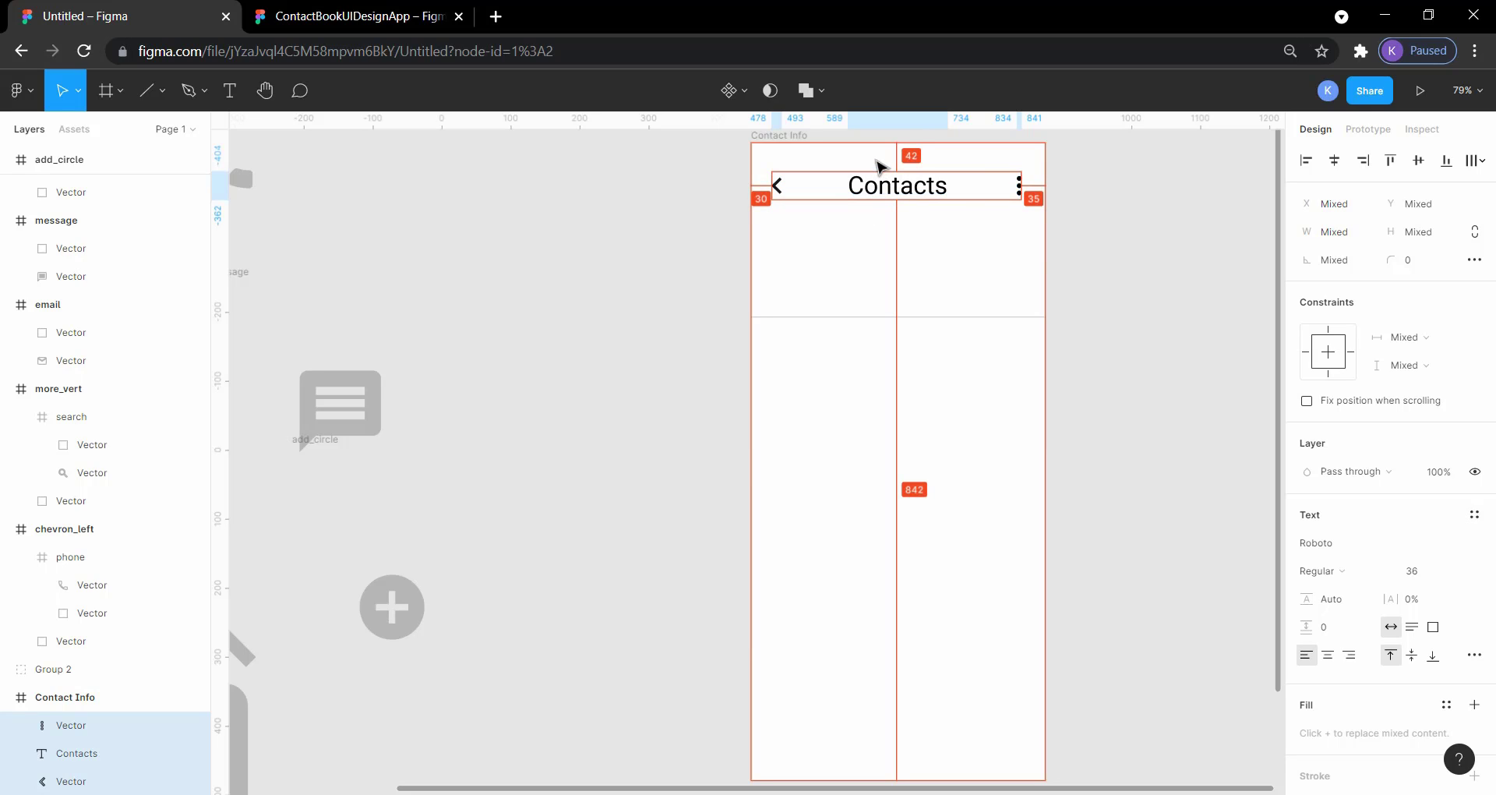
pyautogui.press('Up')
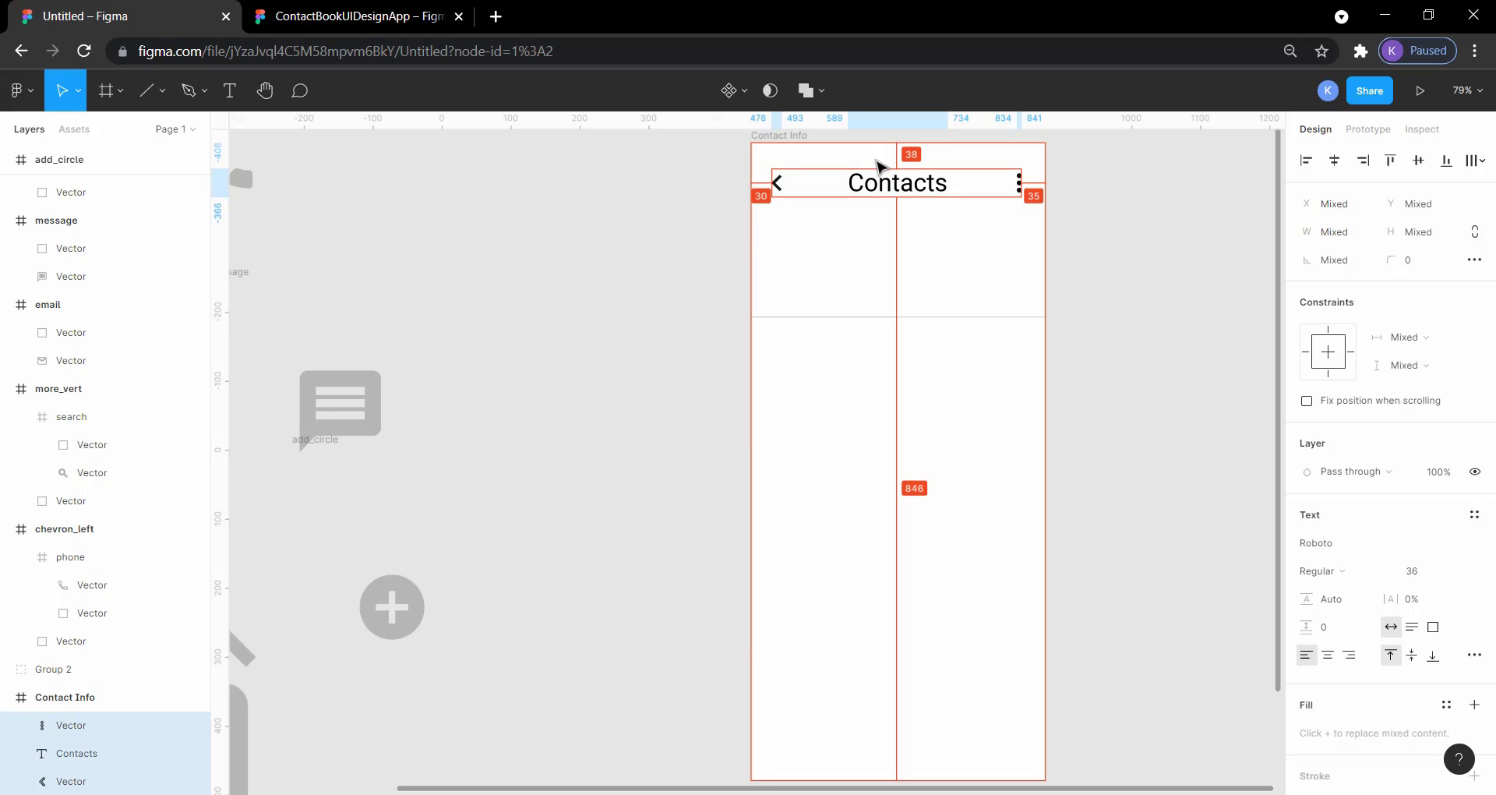
pyautogui.click(1149, 210)
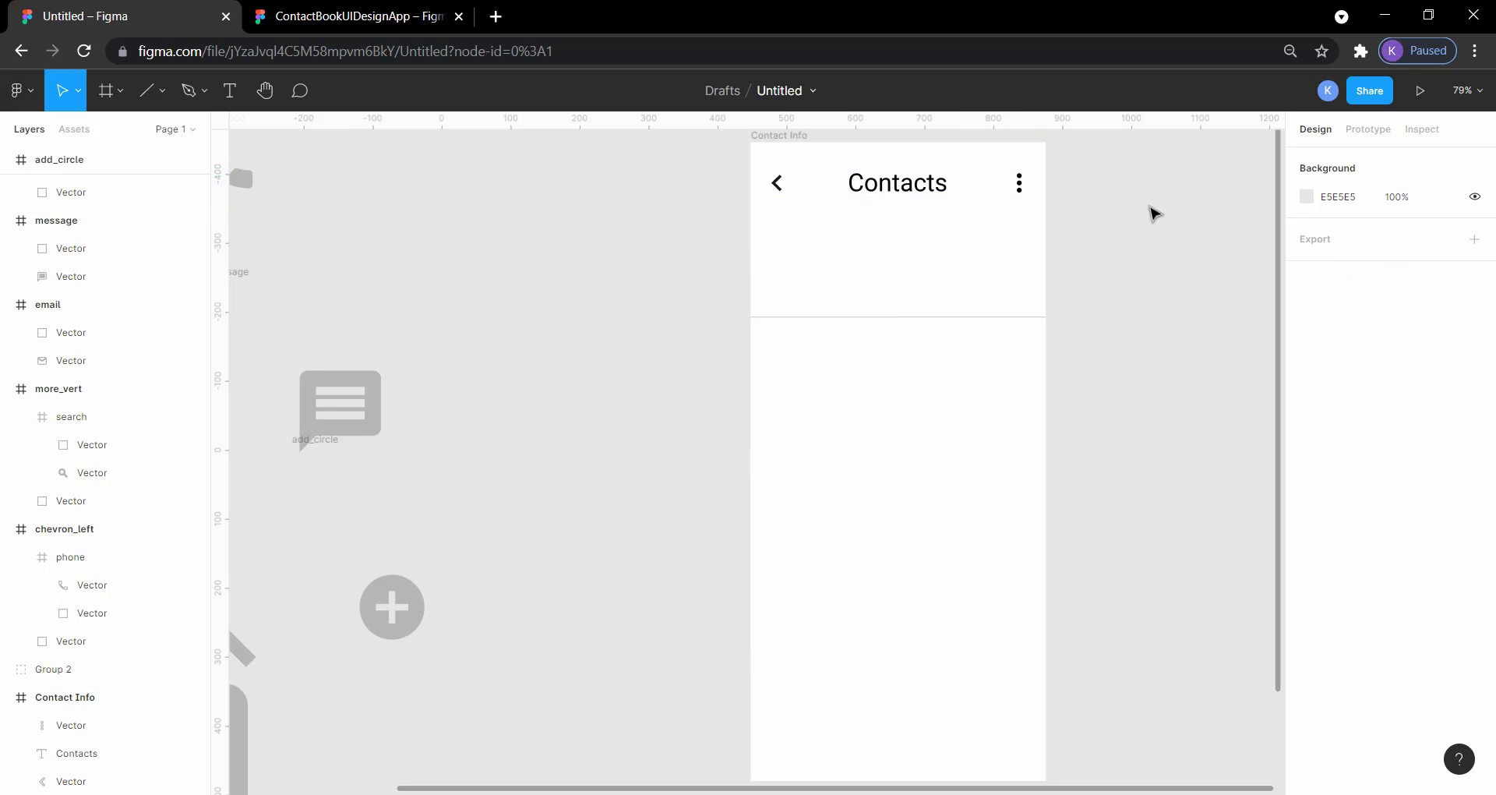
# Step: Set the Contacts heading's font weight to Bold
pyautogui.click(907, 192)
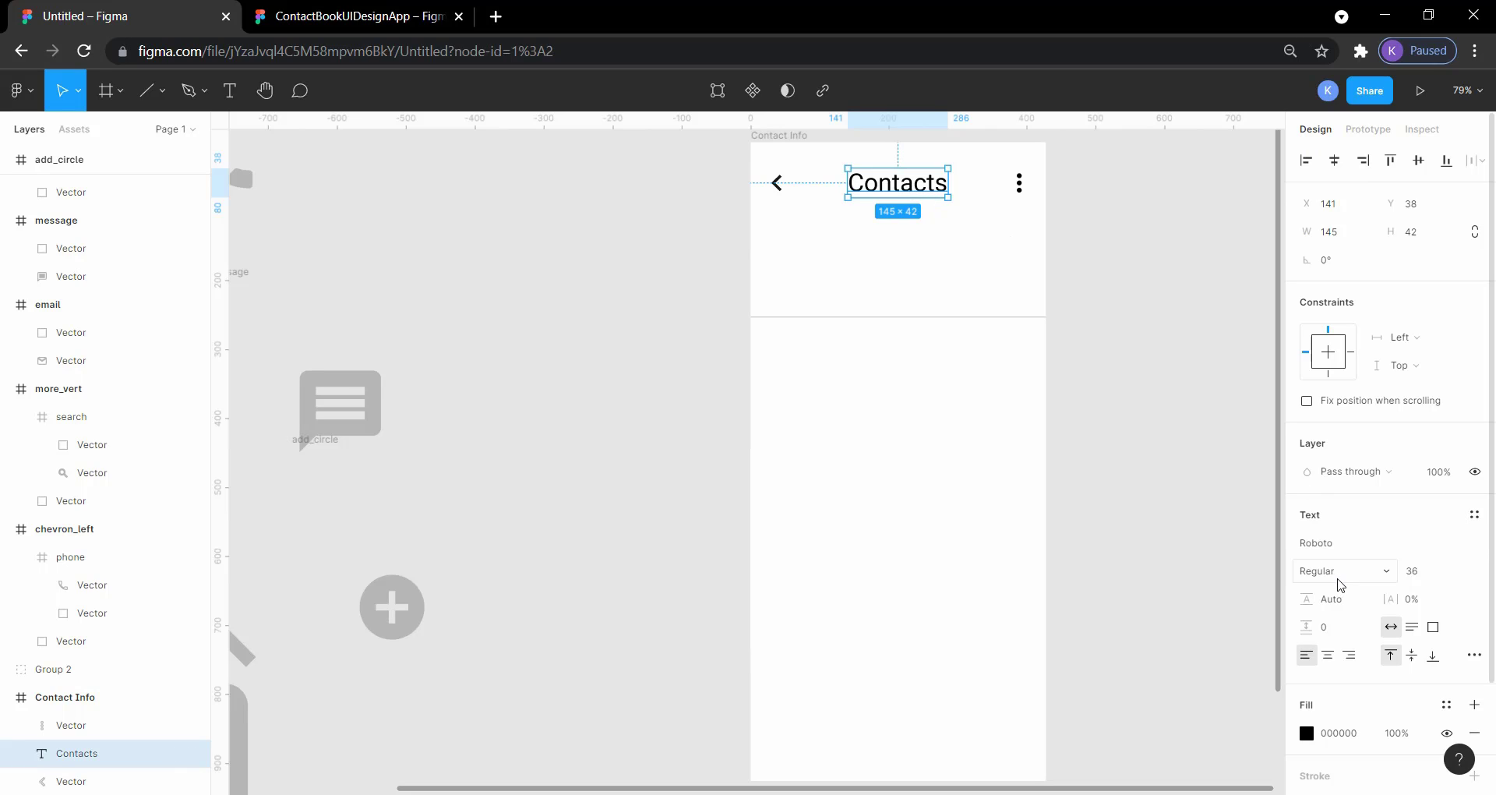
pyautogui.click(1376, 574)
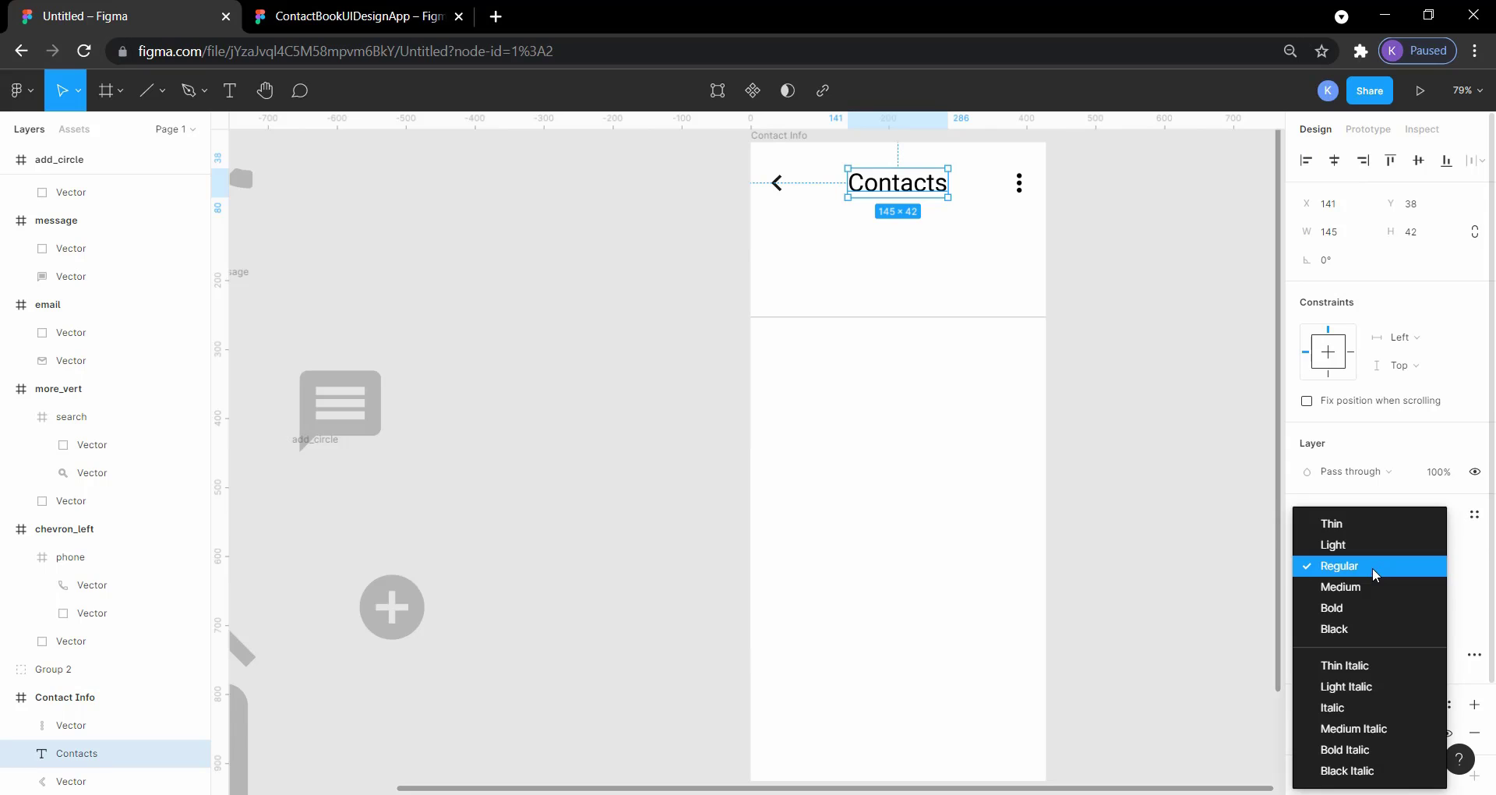
pyautogui.click(1354, 604)
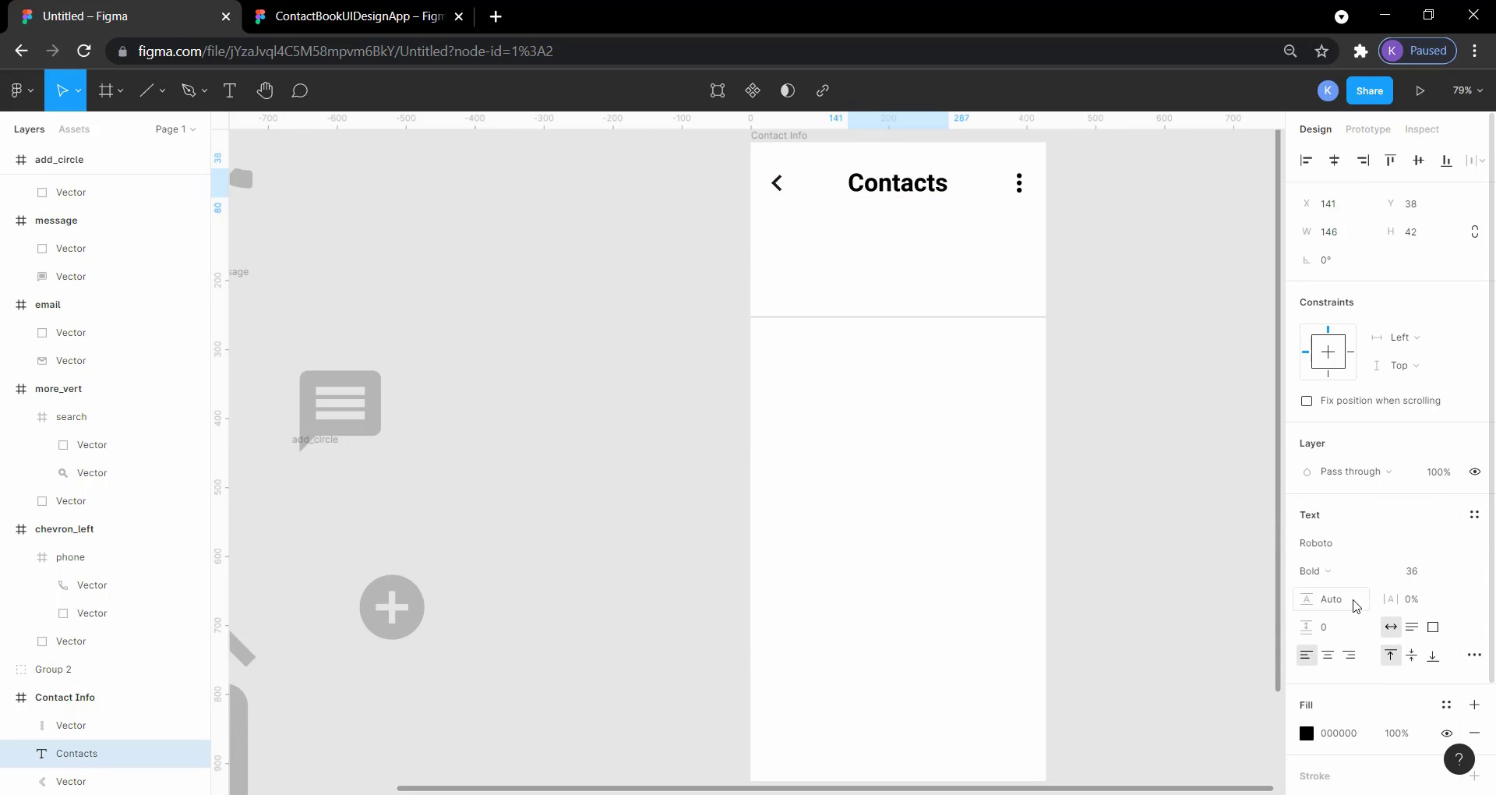
# Step: Check the reference heading's typography and set the Contacts heading's font to Nunito
pyautogui.click(347, 16)
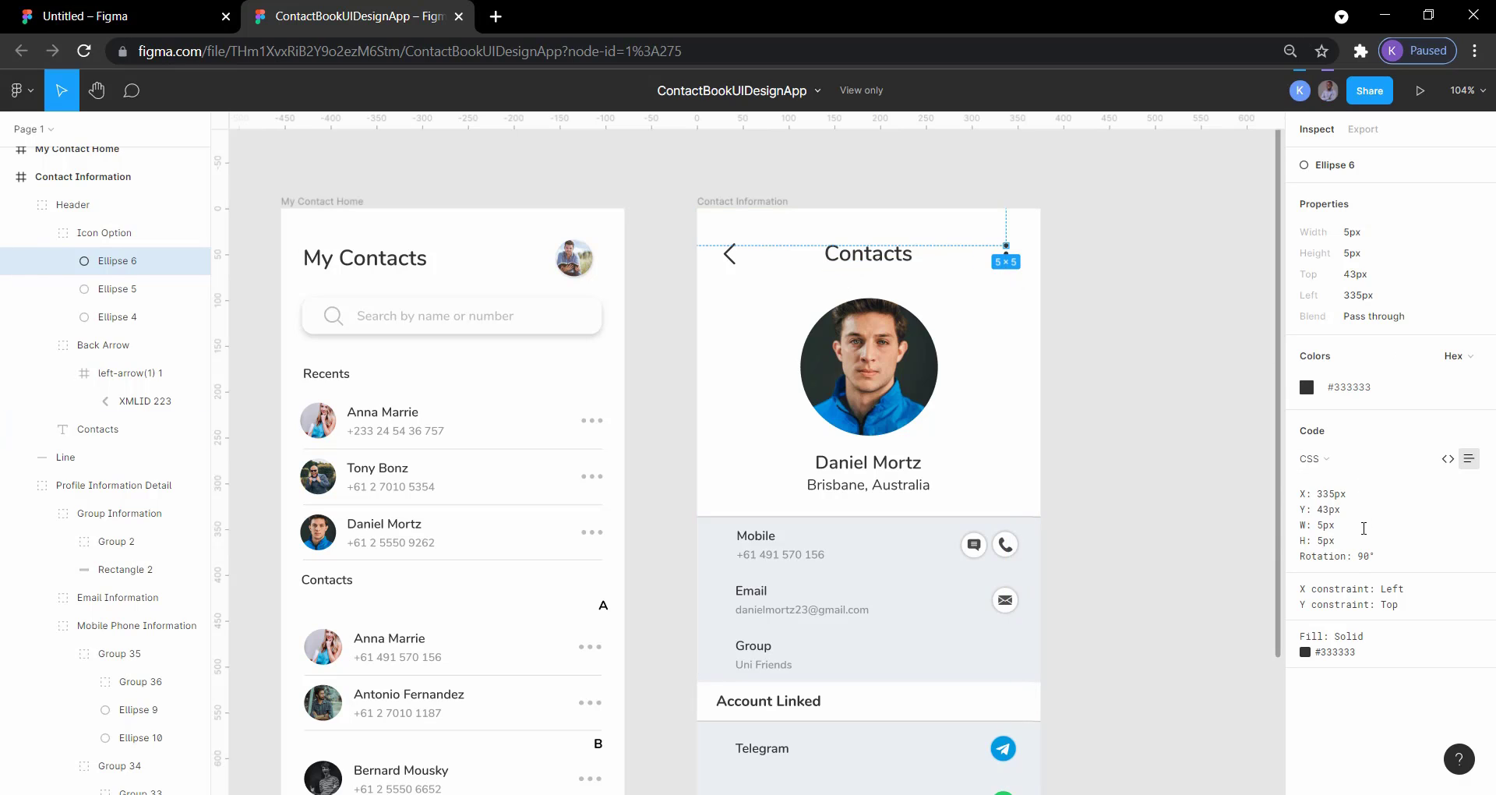
pyautogui.click(866, 261)
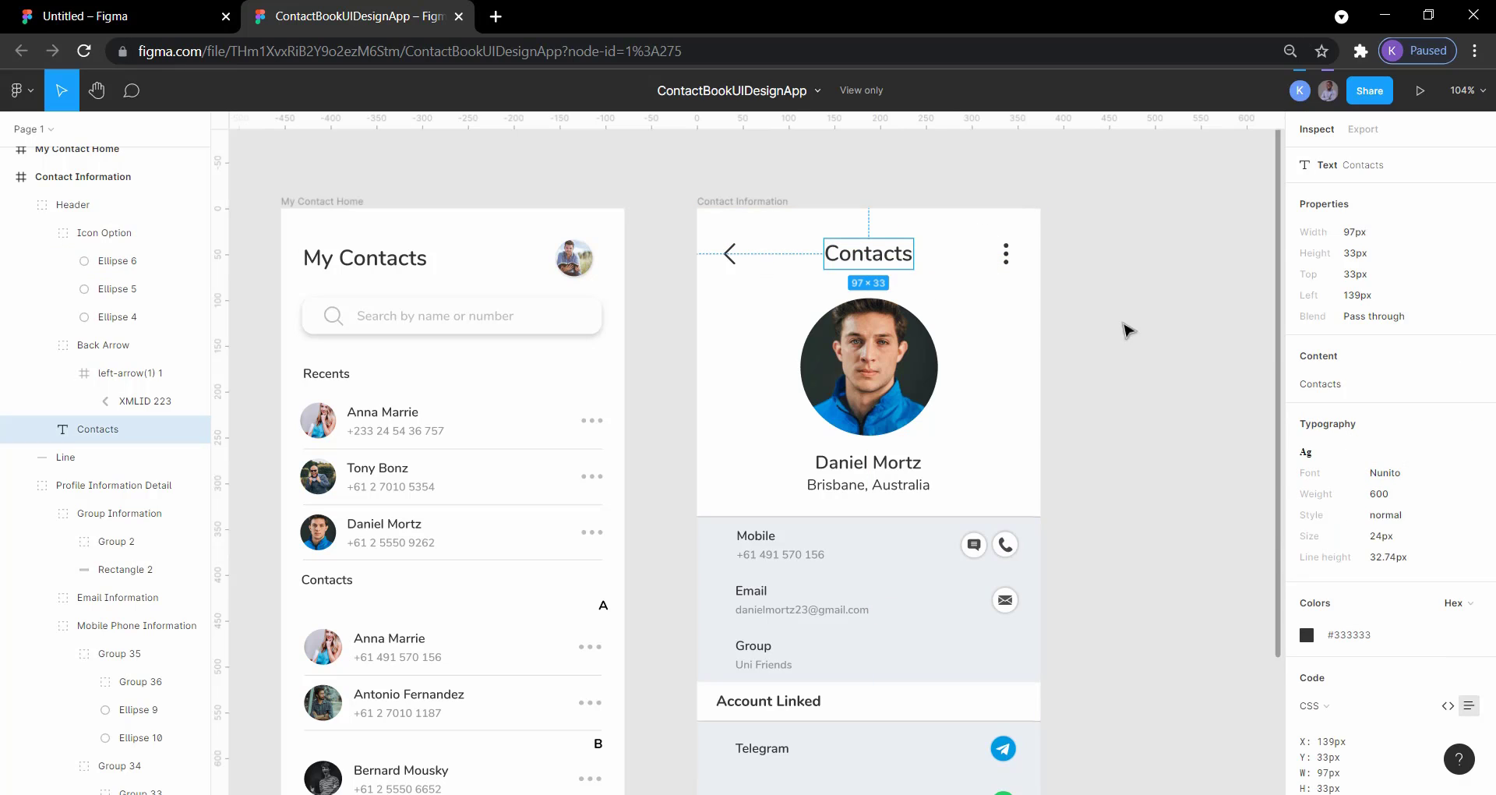
pyautogui.click(166, 16)
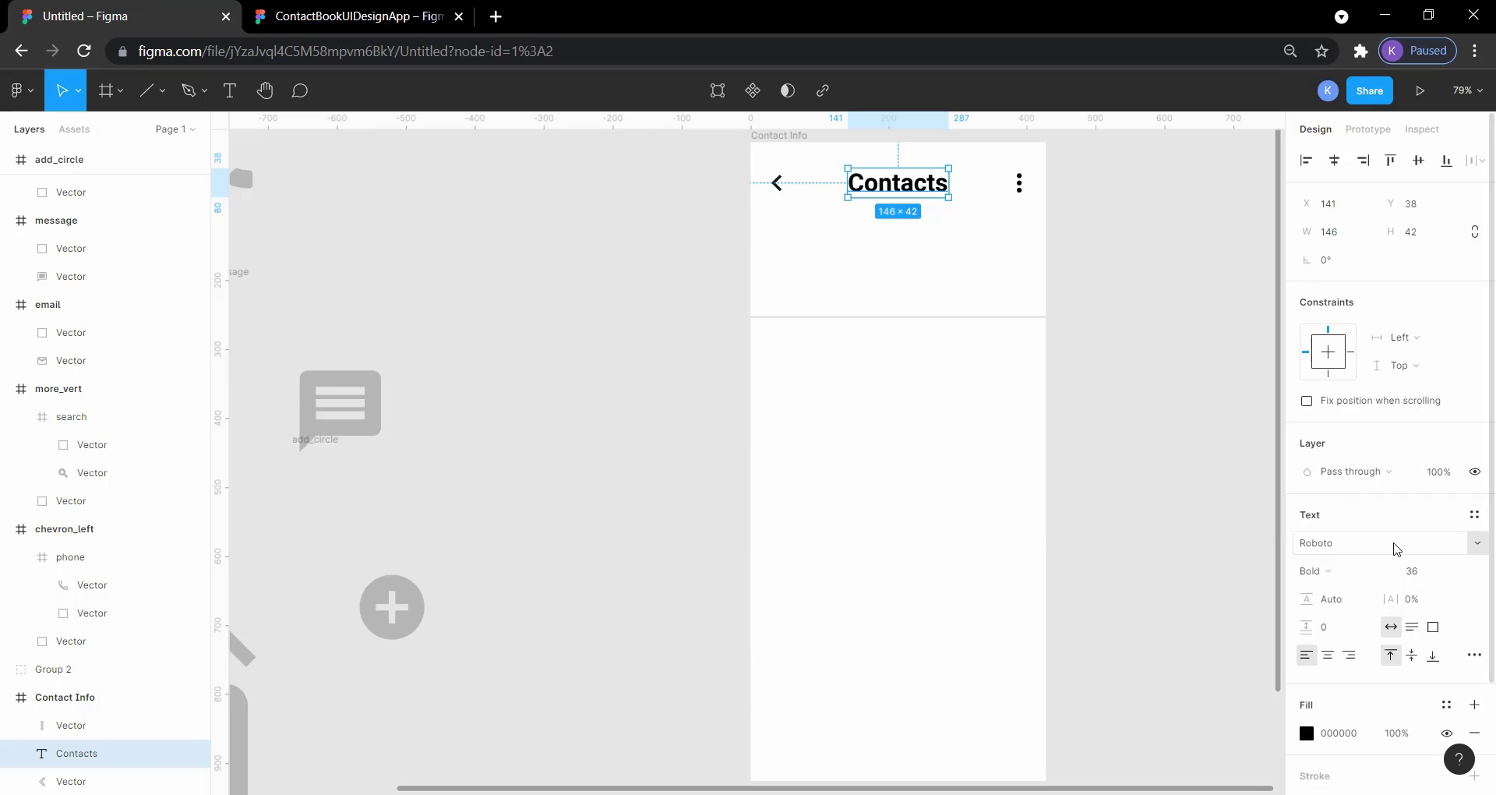
pyautogui.click(1473, 548)
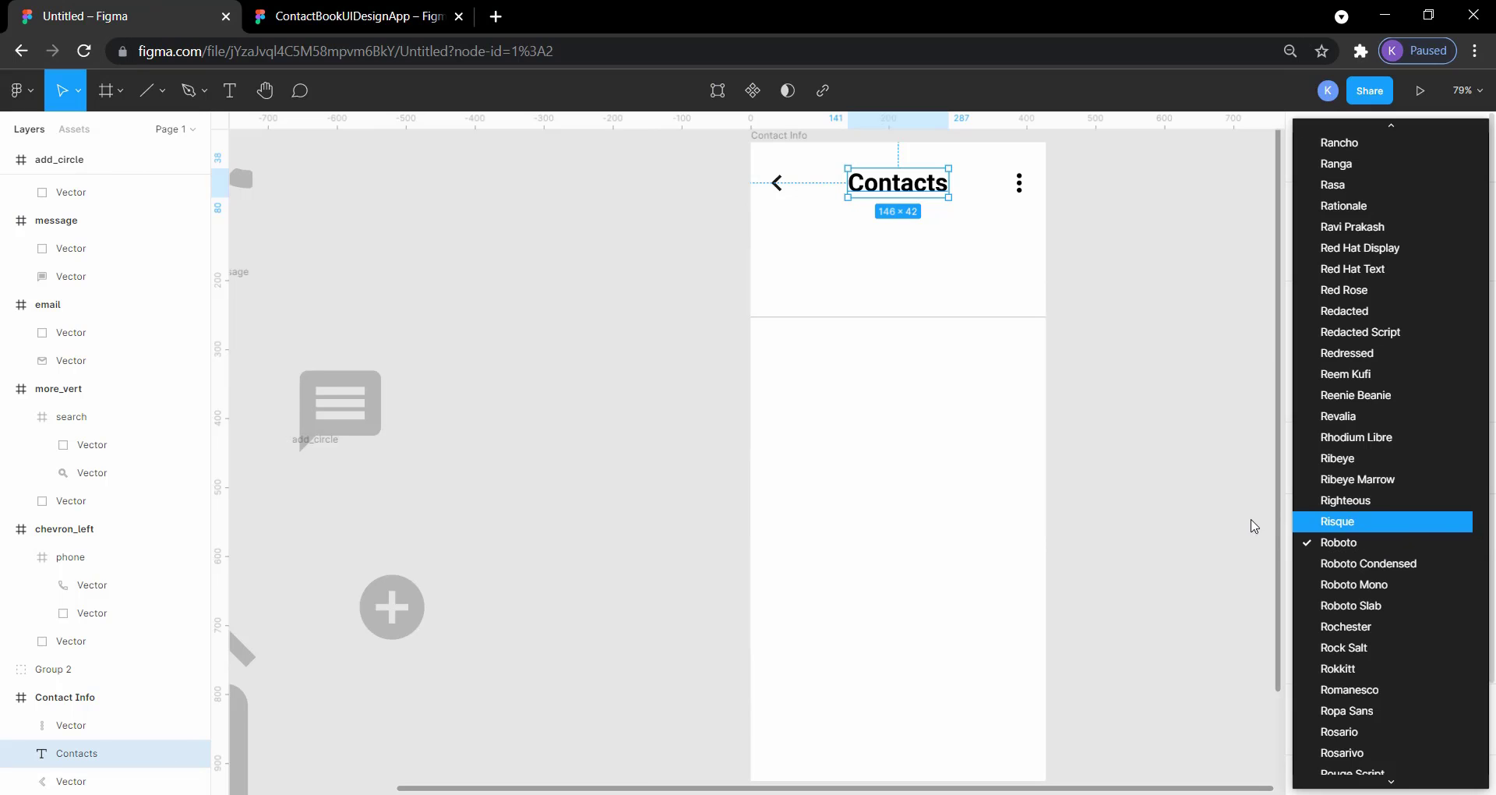
pyautogui.click(1183, 517)
pyautogui.click(1352, 544)
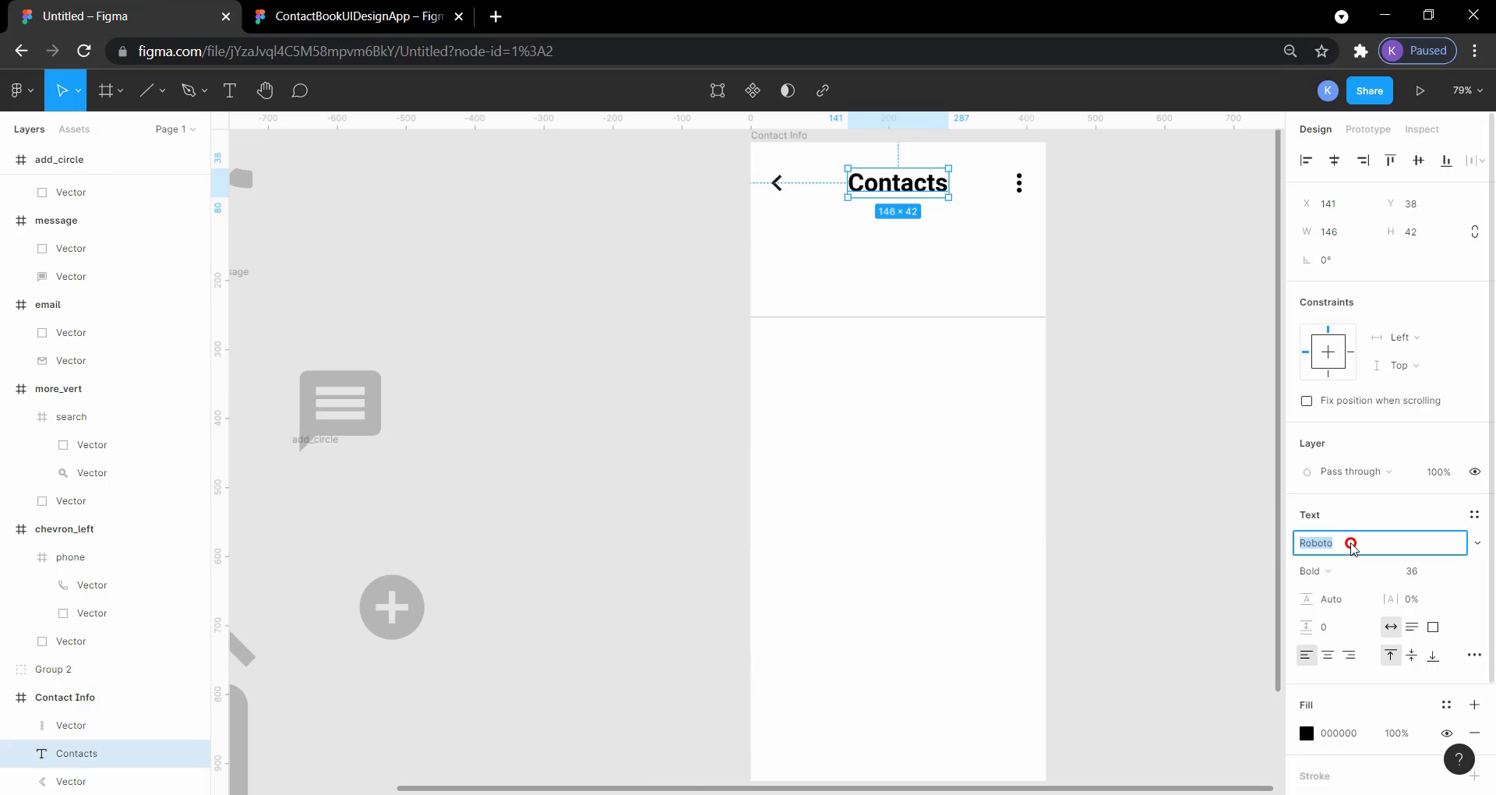
pyautogui.write('Nuni')
pyautogui.press('Return')
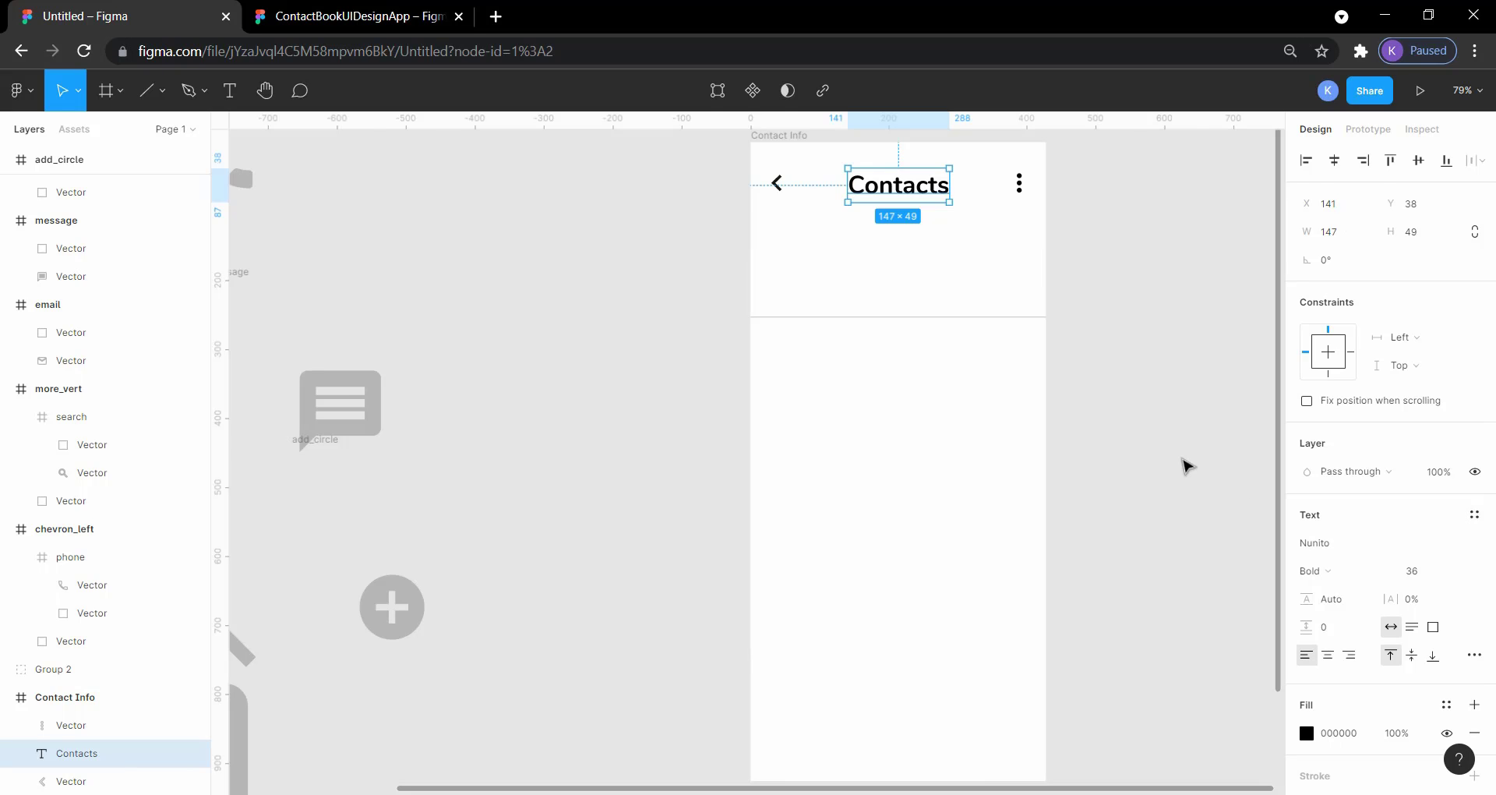
pyautogui.click(1180, 460)
# Step: Compare the Contacts heading with the reference and review the font weights available for it
pyautogui.click(351, 14)
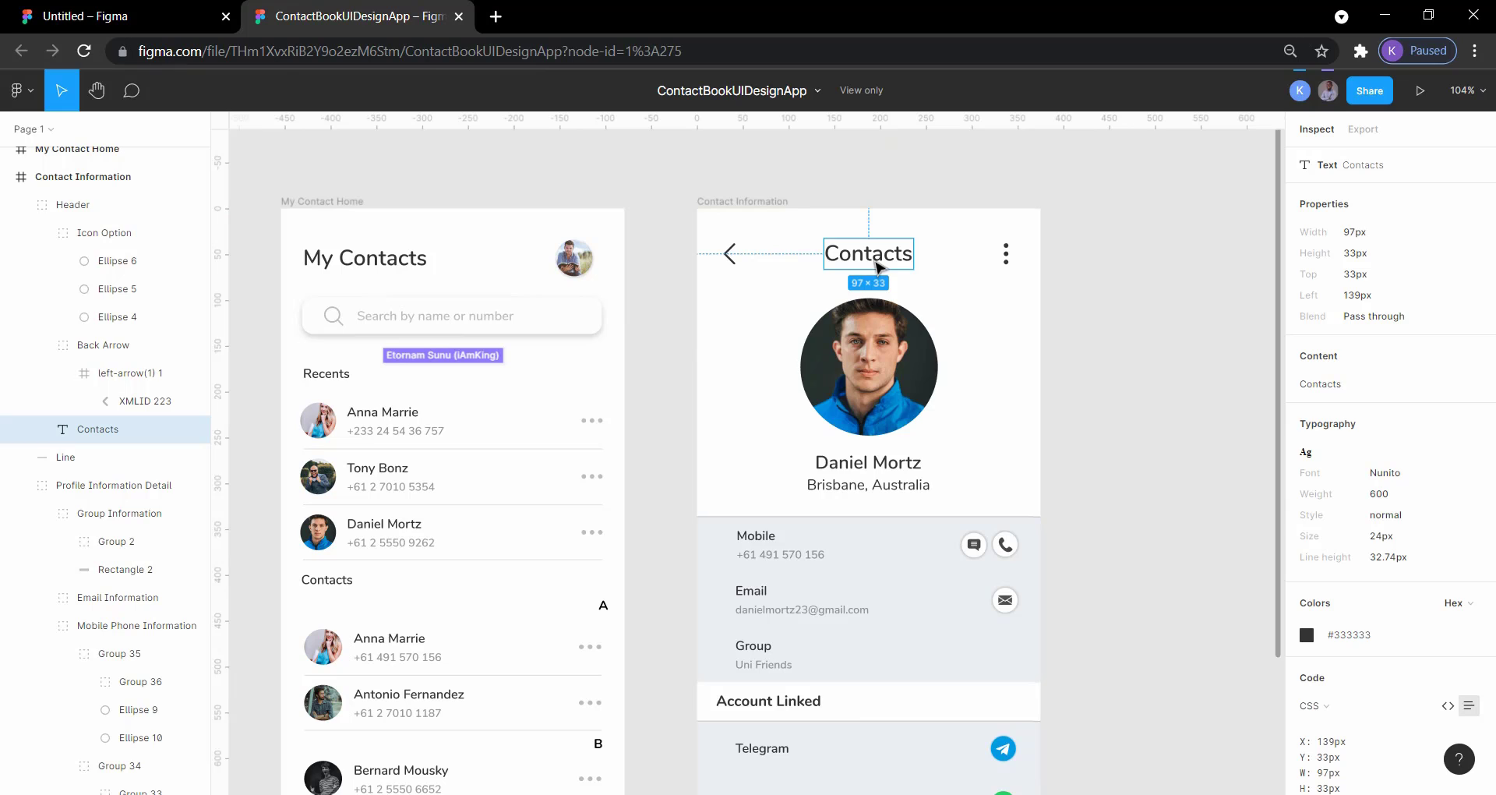
pyautogui.click(113, 14)
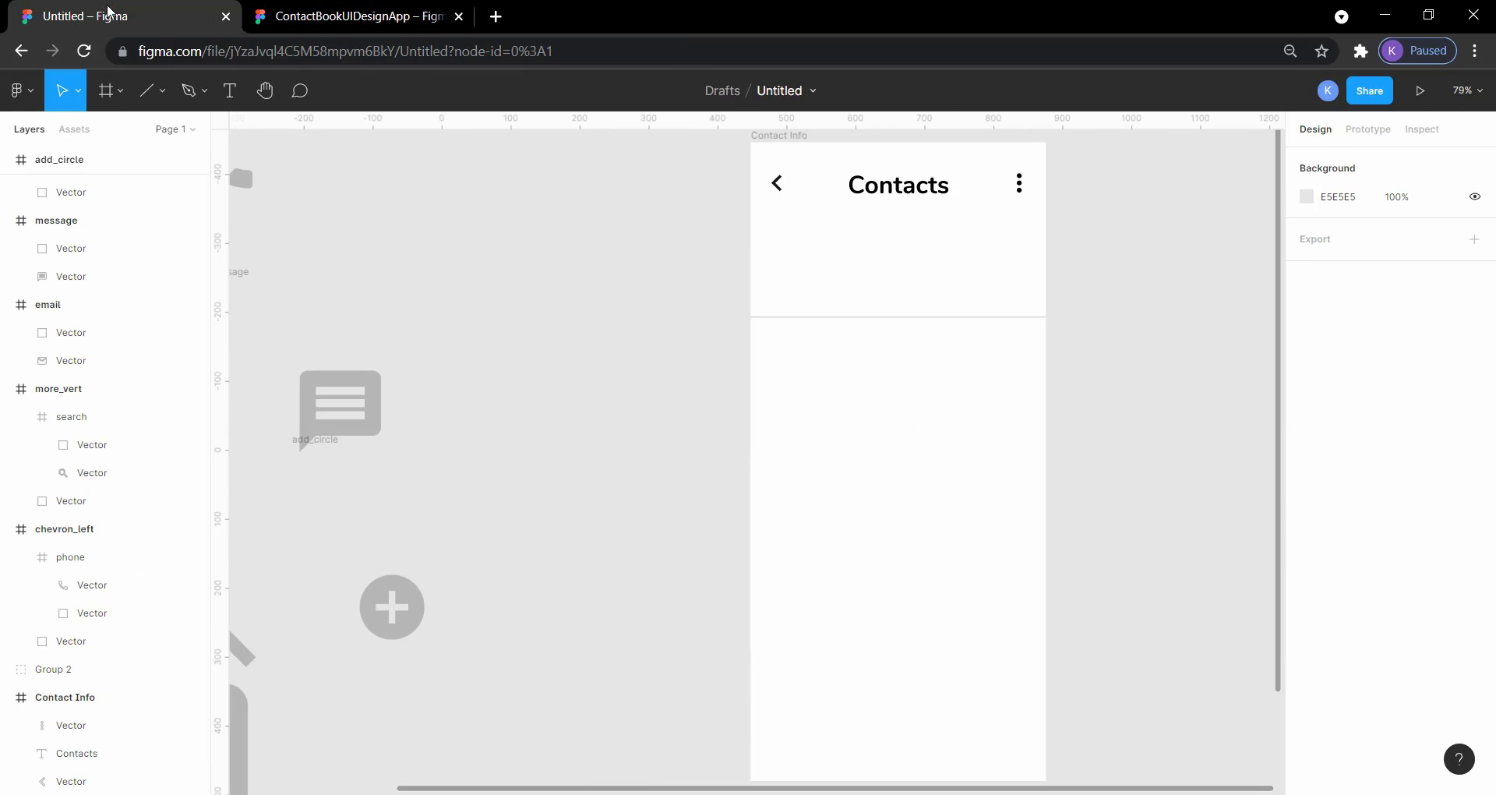
pyautogui.click(900, 186)
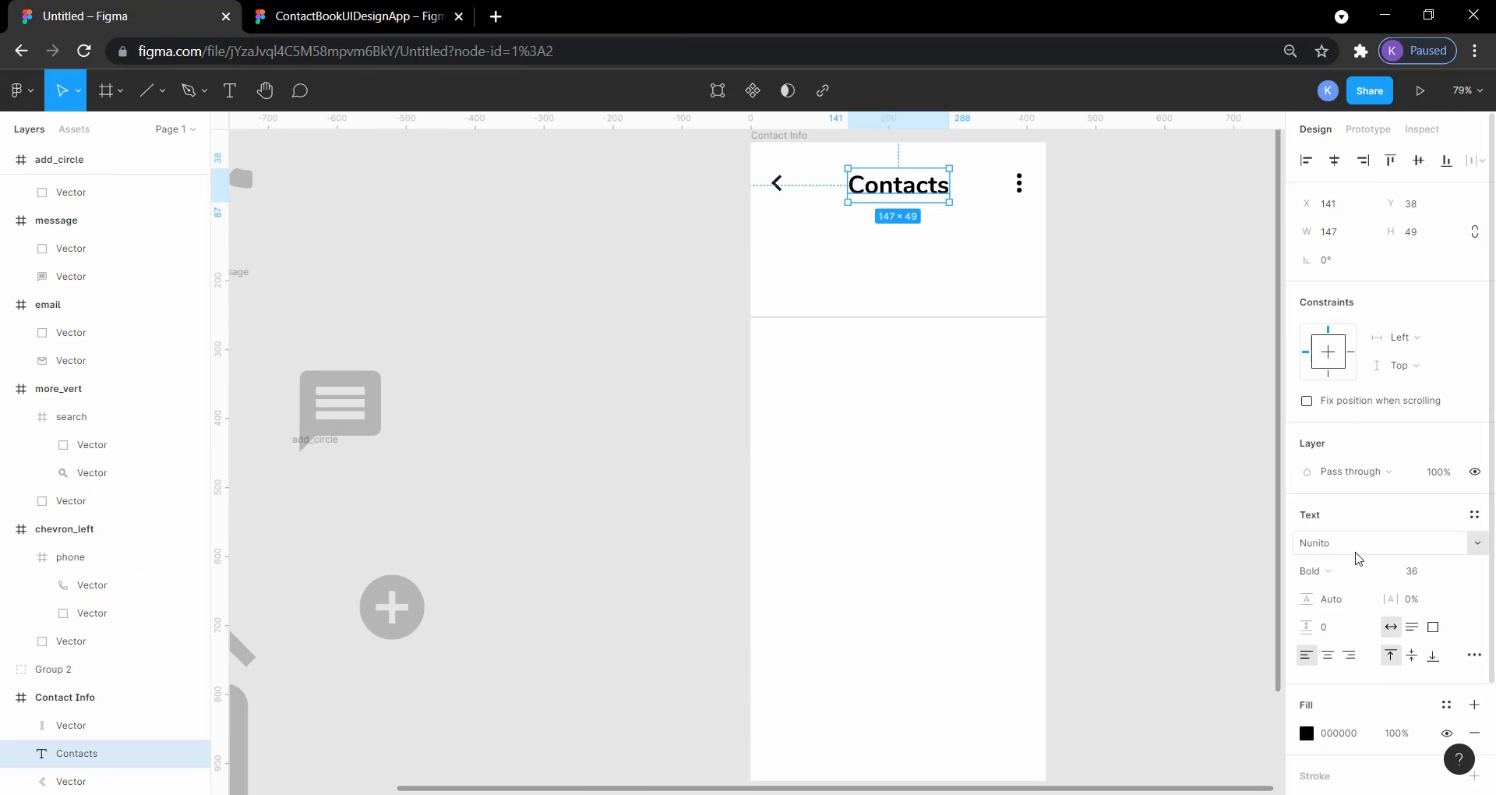
pyautogui.click(1339, 571)
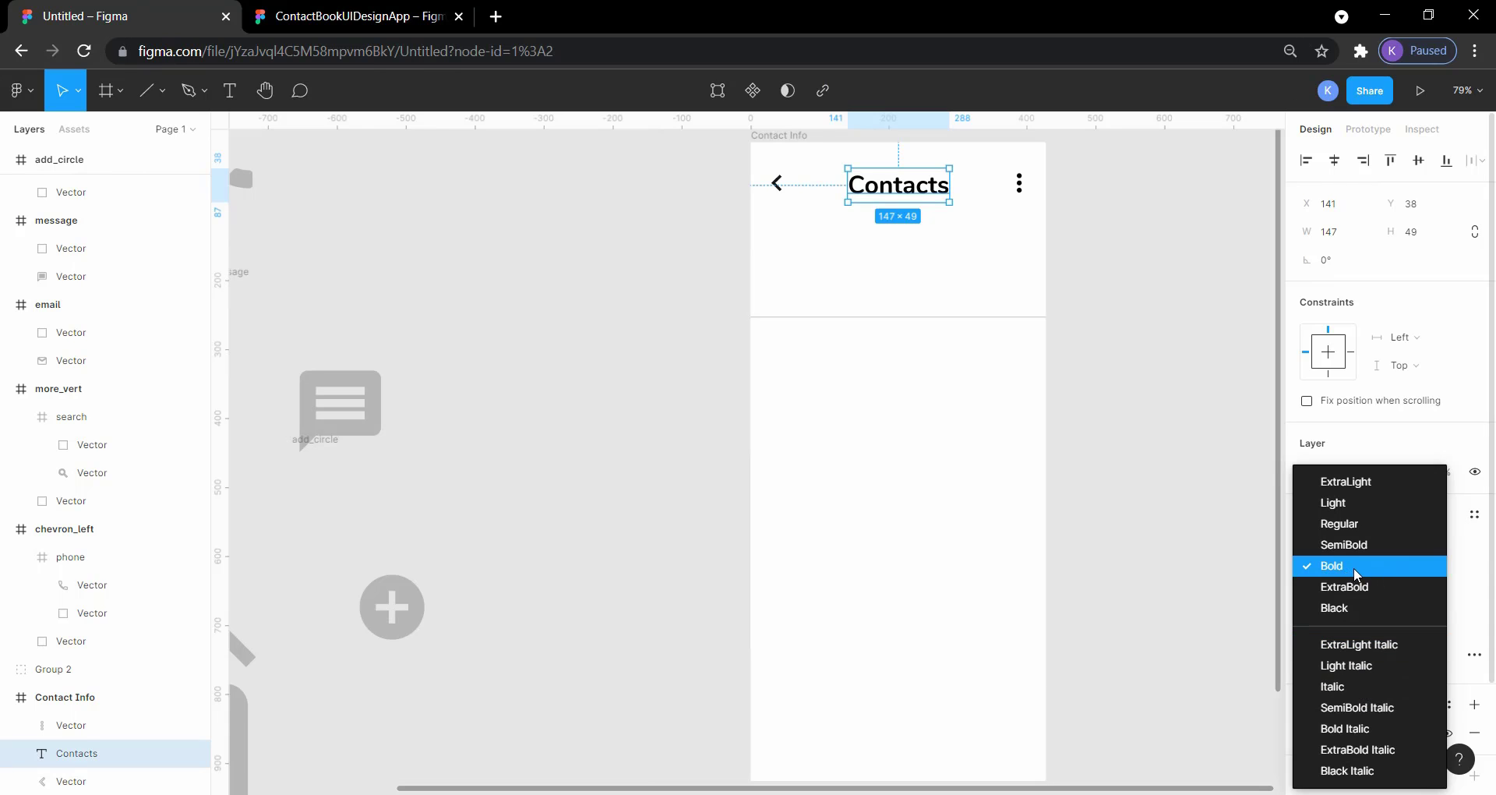
pyautogui.click(1135, 469)
pyautogui.click(1102, 301)
# Step: Compare the chevron's and three-dot icon's edge margins and nudge the three-dot icon right to X 398, leaving 30 px to the frame's edge
pyautogui.click(1023, 189)
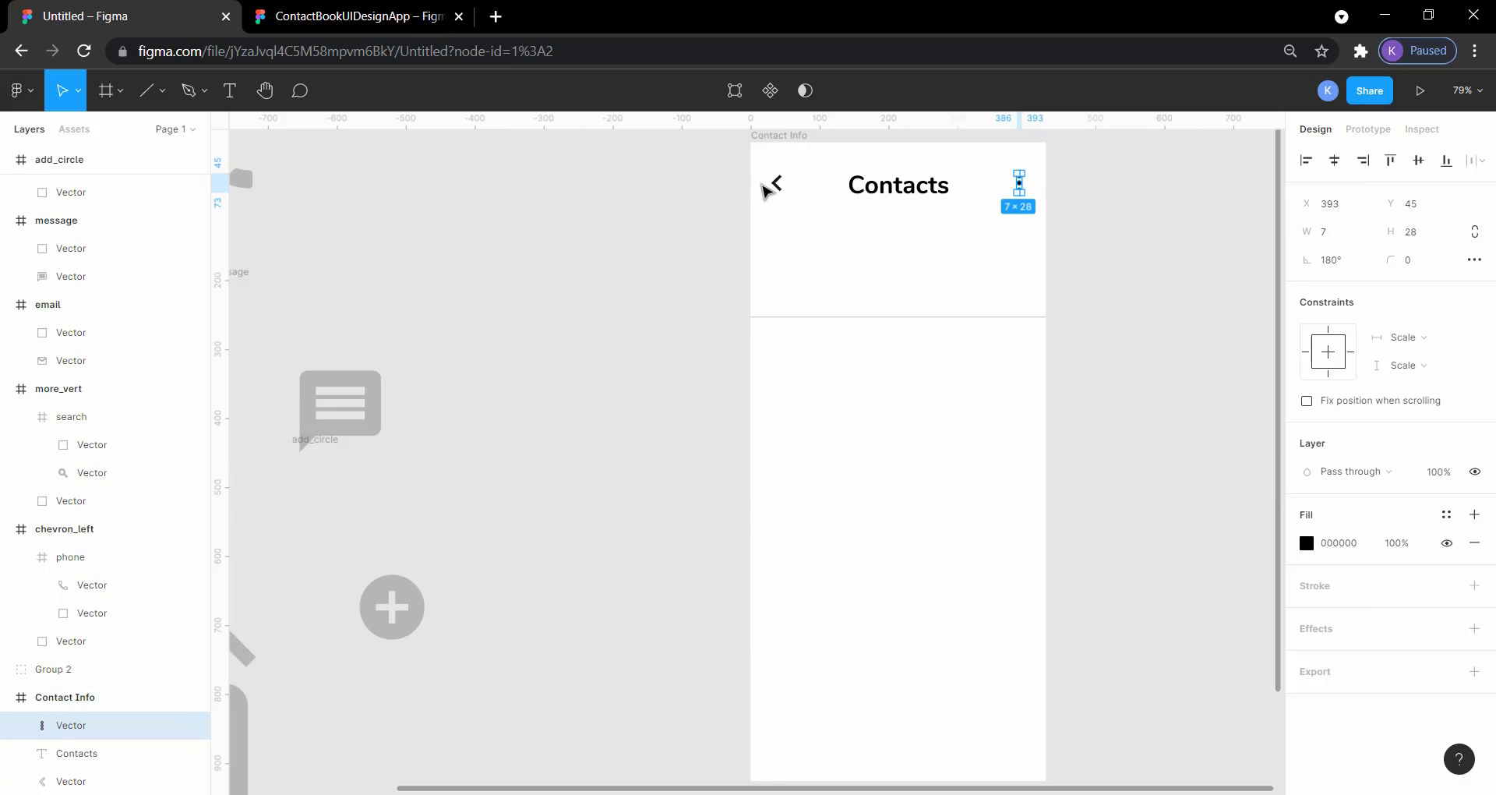
pyautogui.press('alt')
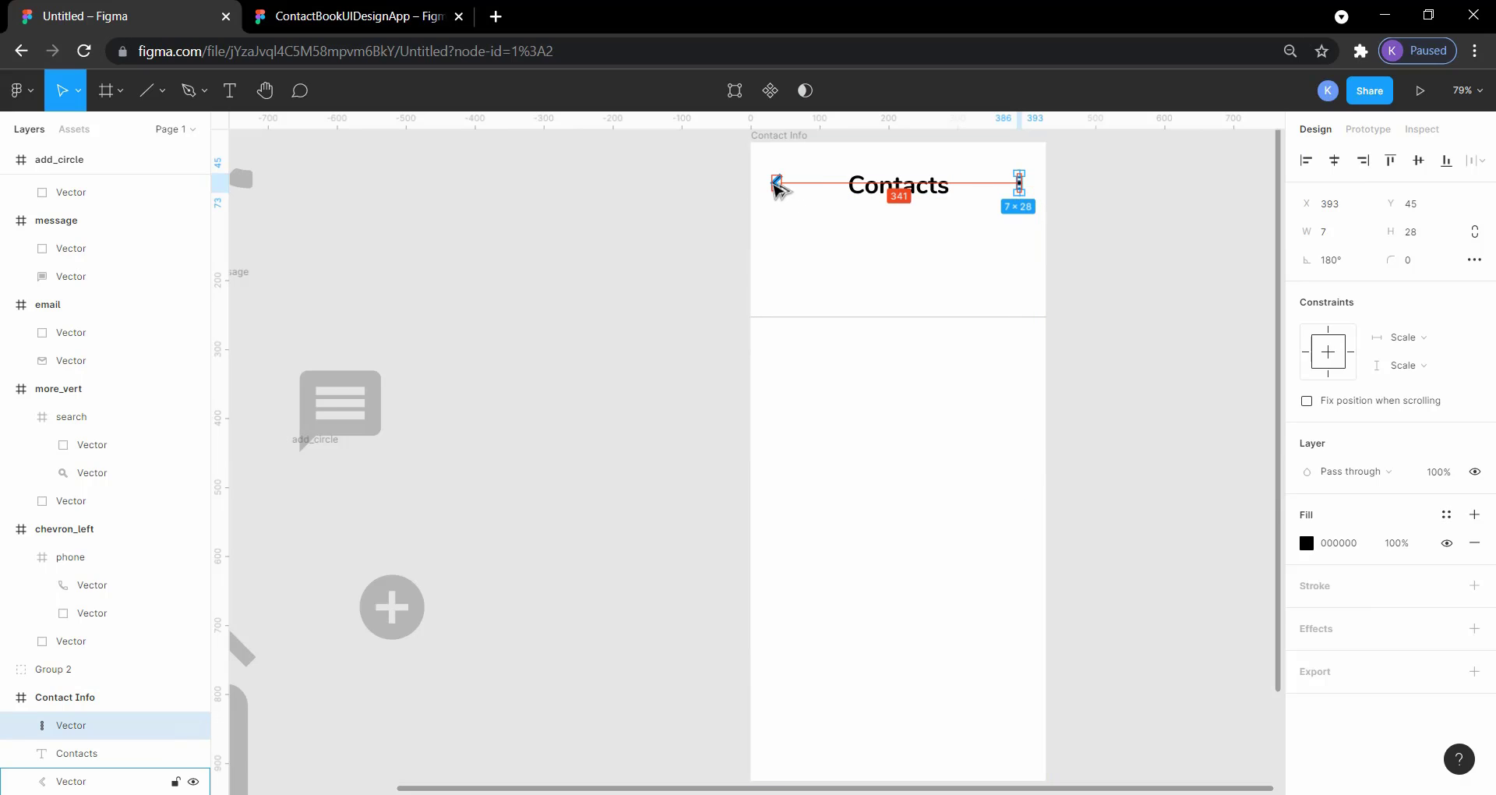
pyautogui.keyDown('alt'); pyautogui.click(775, 186); pyautogui.keyUp('alt')
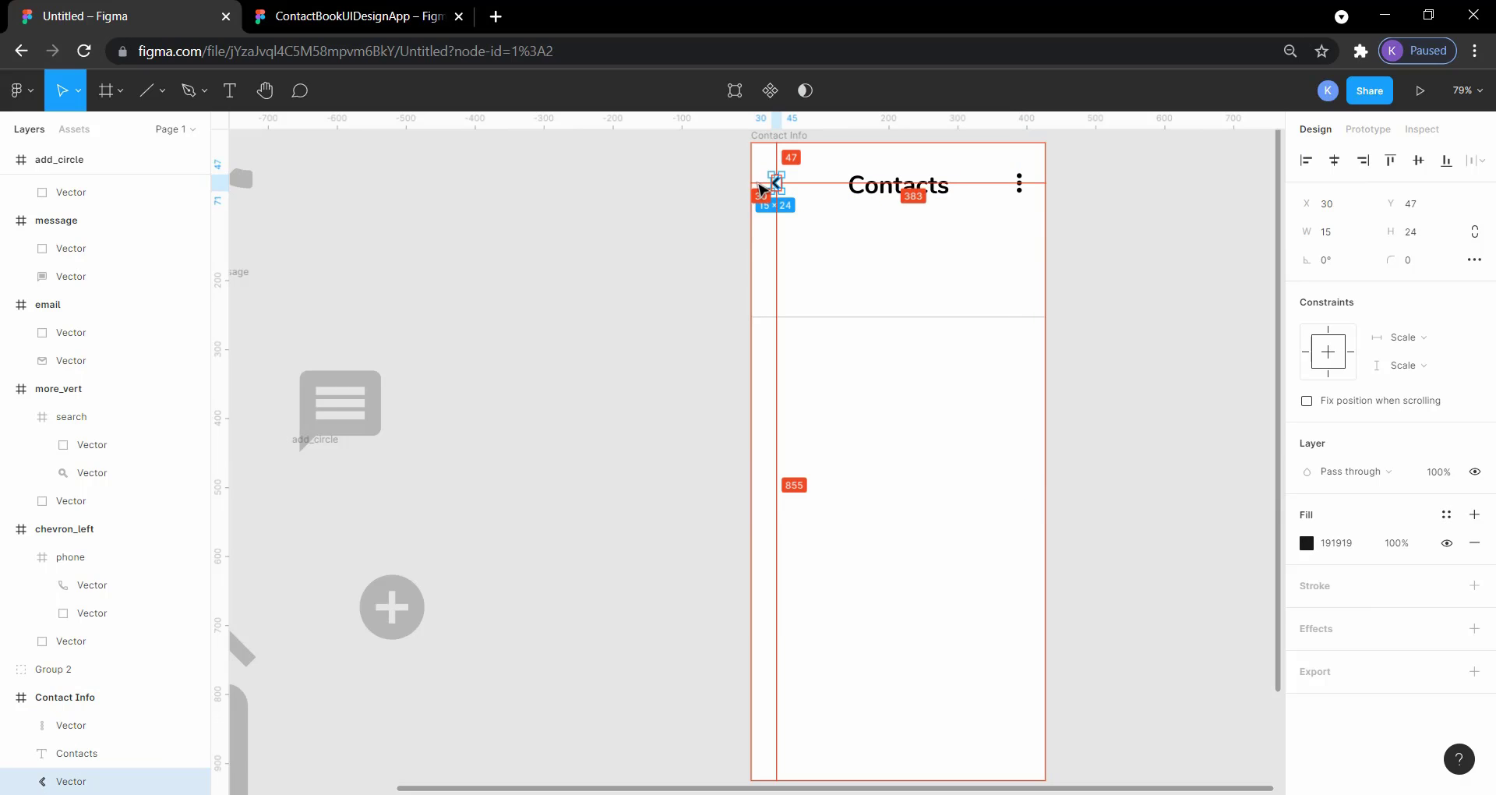
pyautogui.keyDown('alt'); pyautogui.click(1020, 186); pyautogui.keyUp('alt')
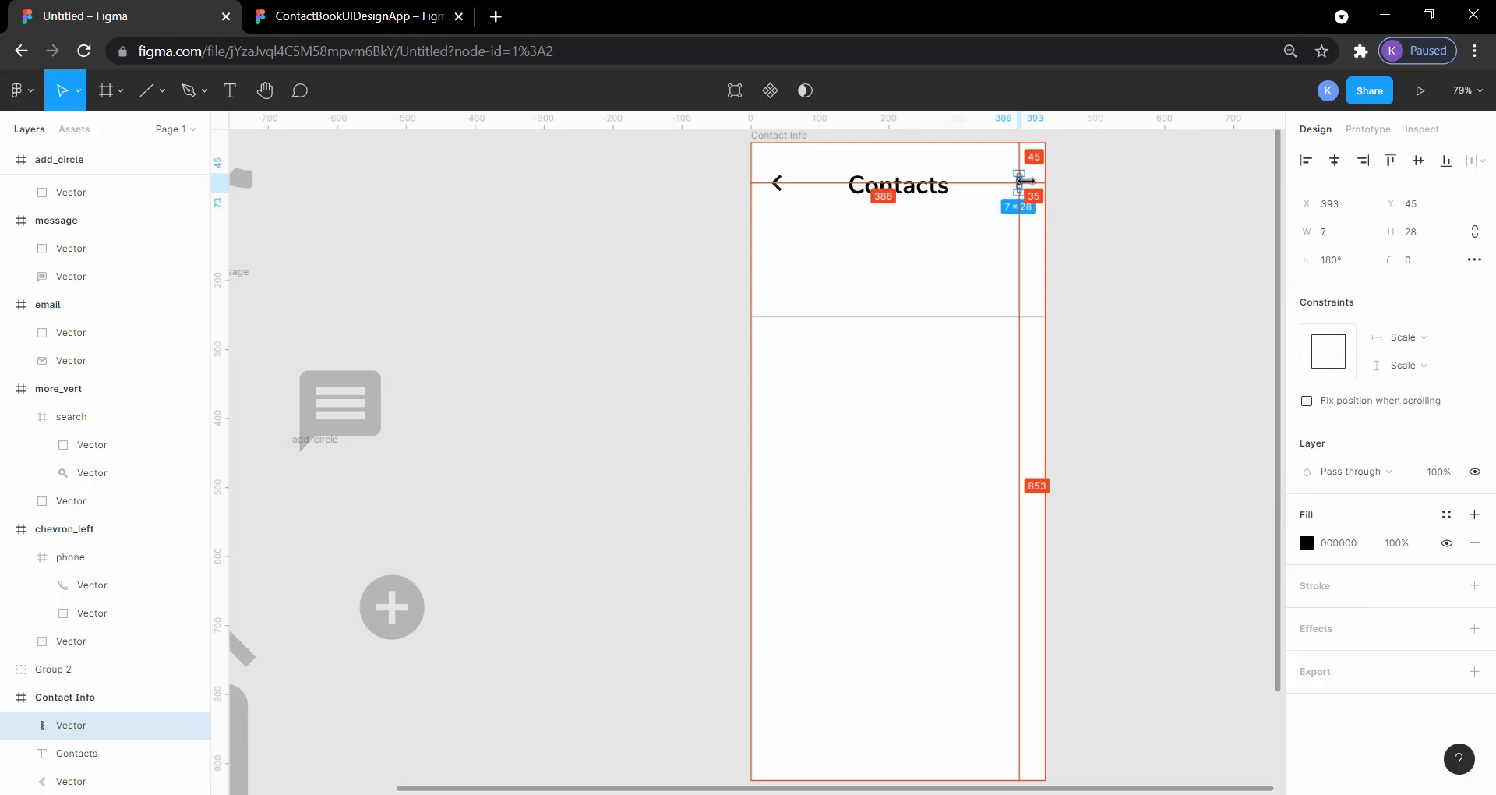
pyautogui.press('Right')
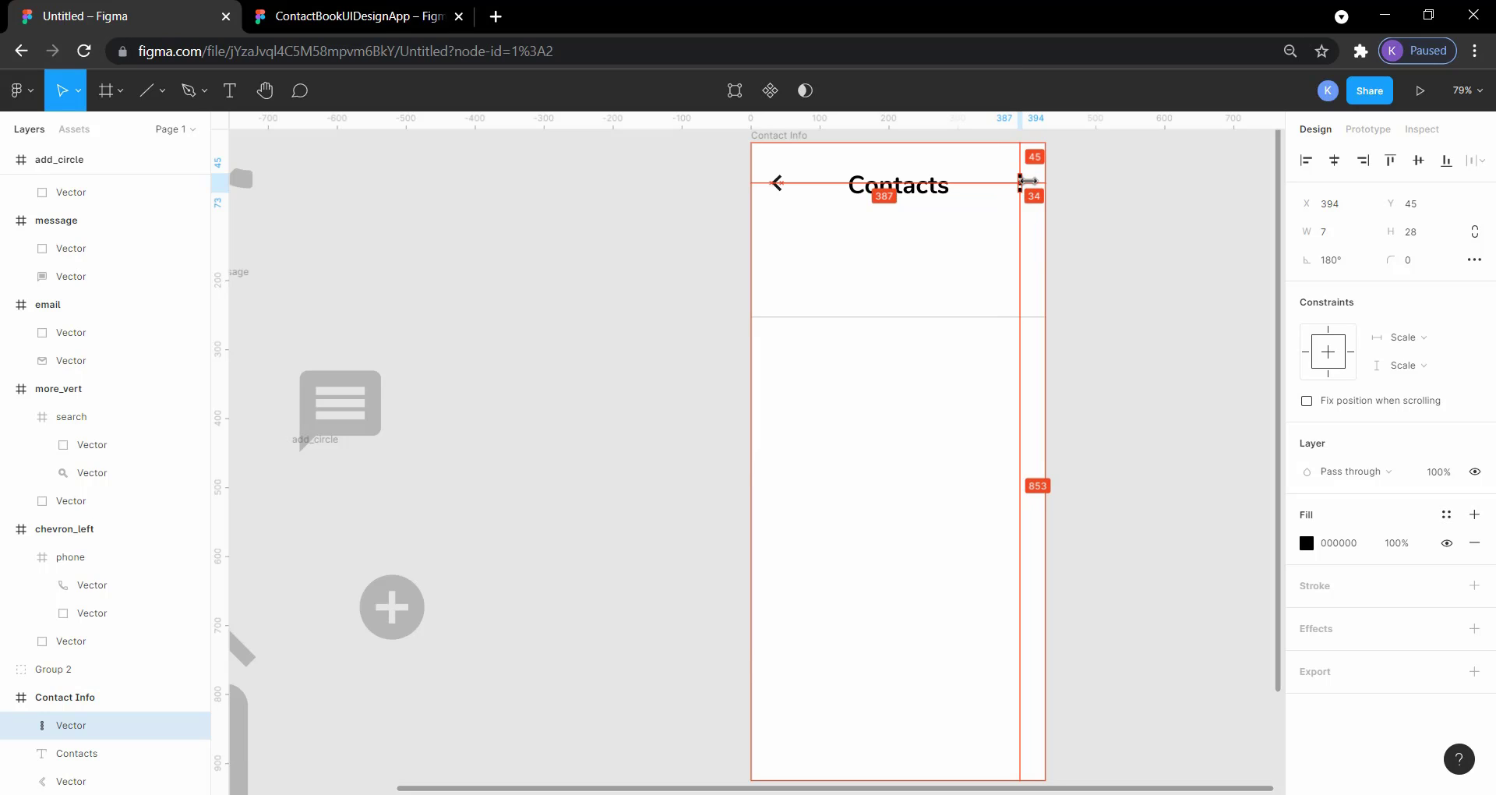
pyautogui.press('Right')
pyautogui.press('Right')
pyautogui.press('Right')
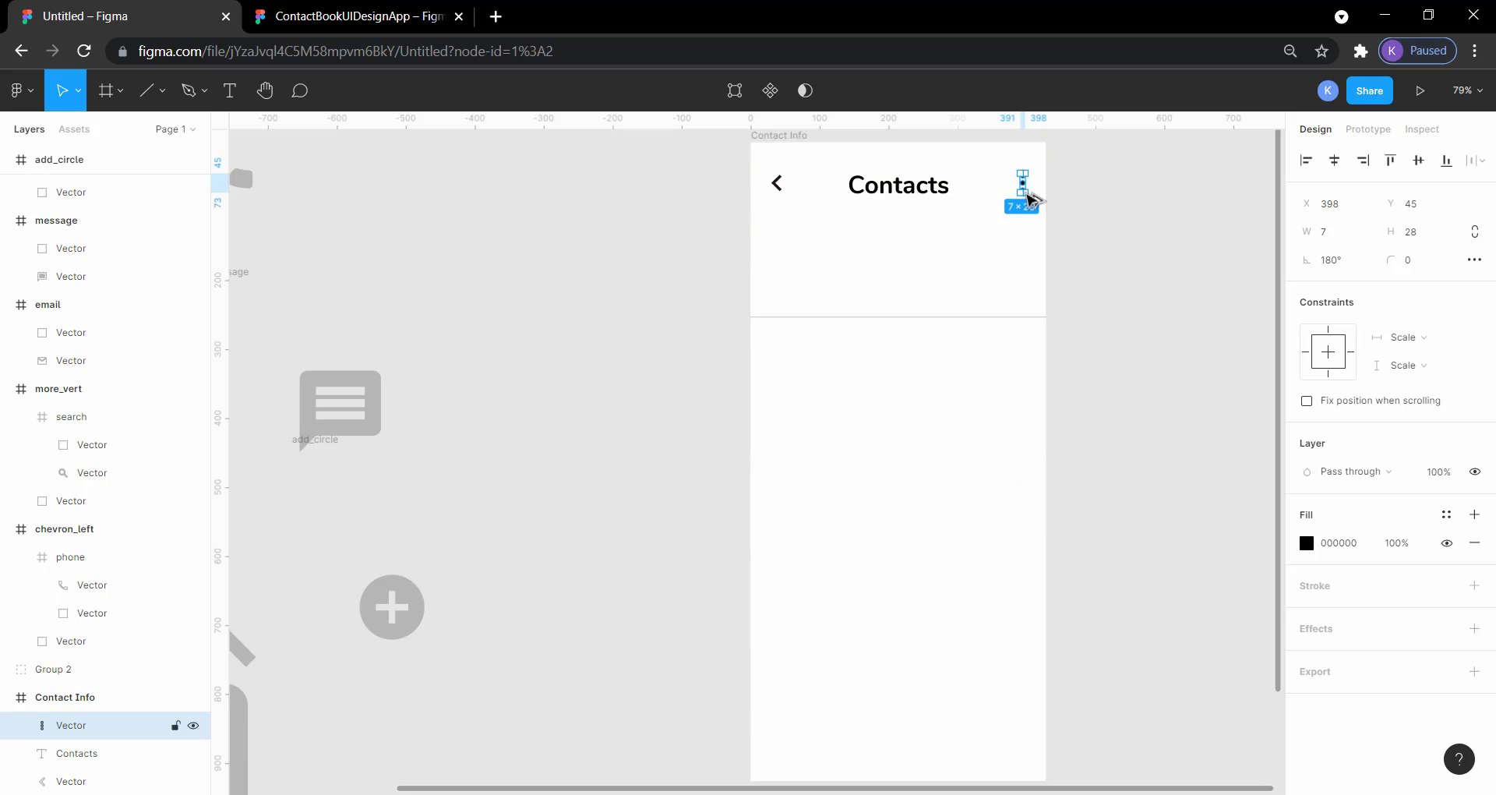
pyautogui.click(1154, 226)
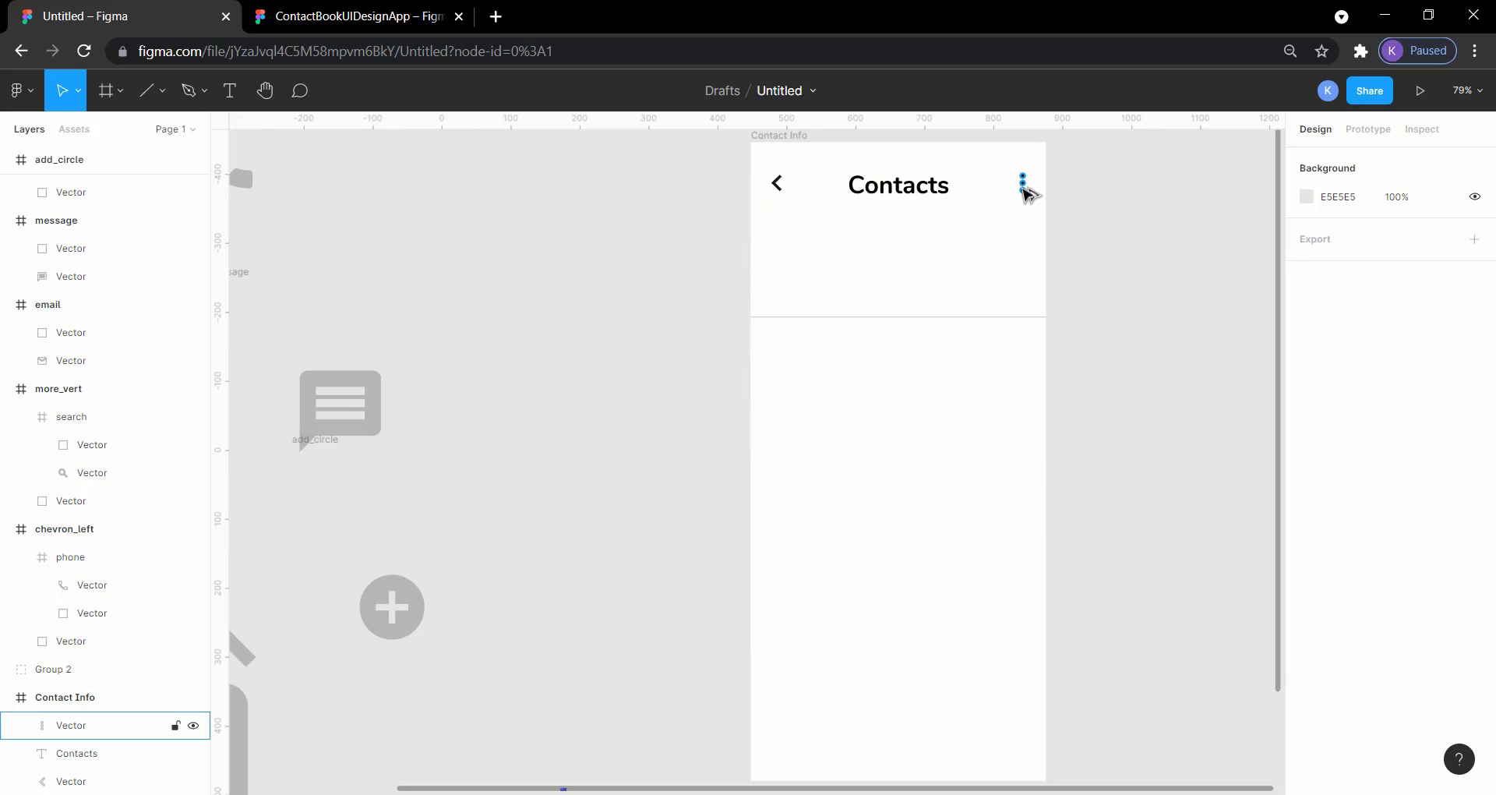
# Step: Measure the chevron's and three-dot icon's margins to the frame's edges and the distance between the two icons
pyautogui.click(1027, 193)
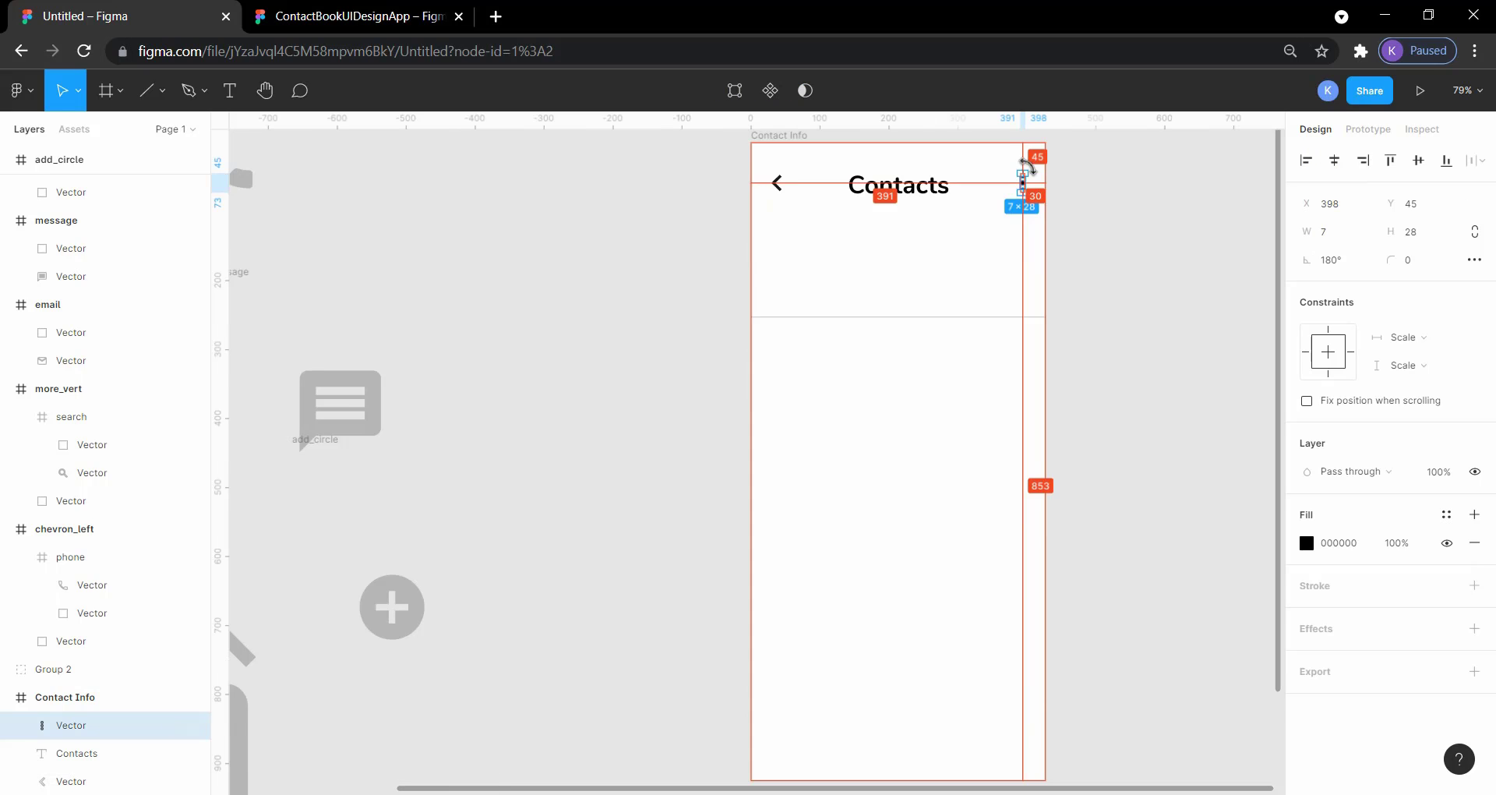
pyautogui.press('alt')
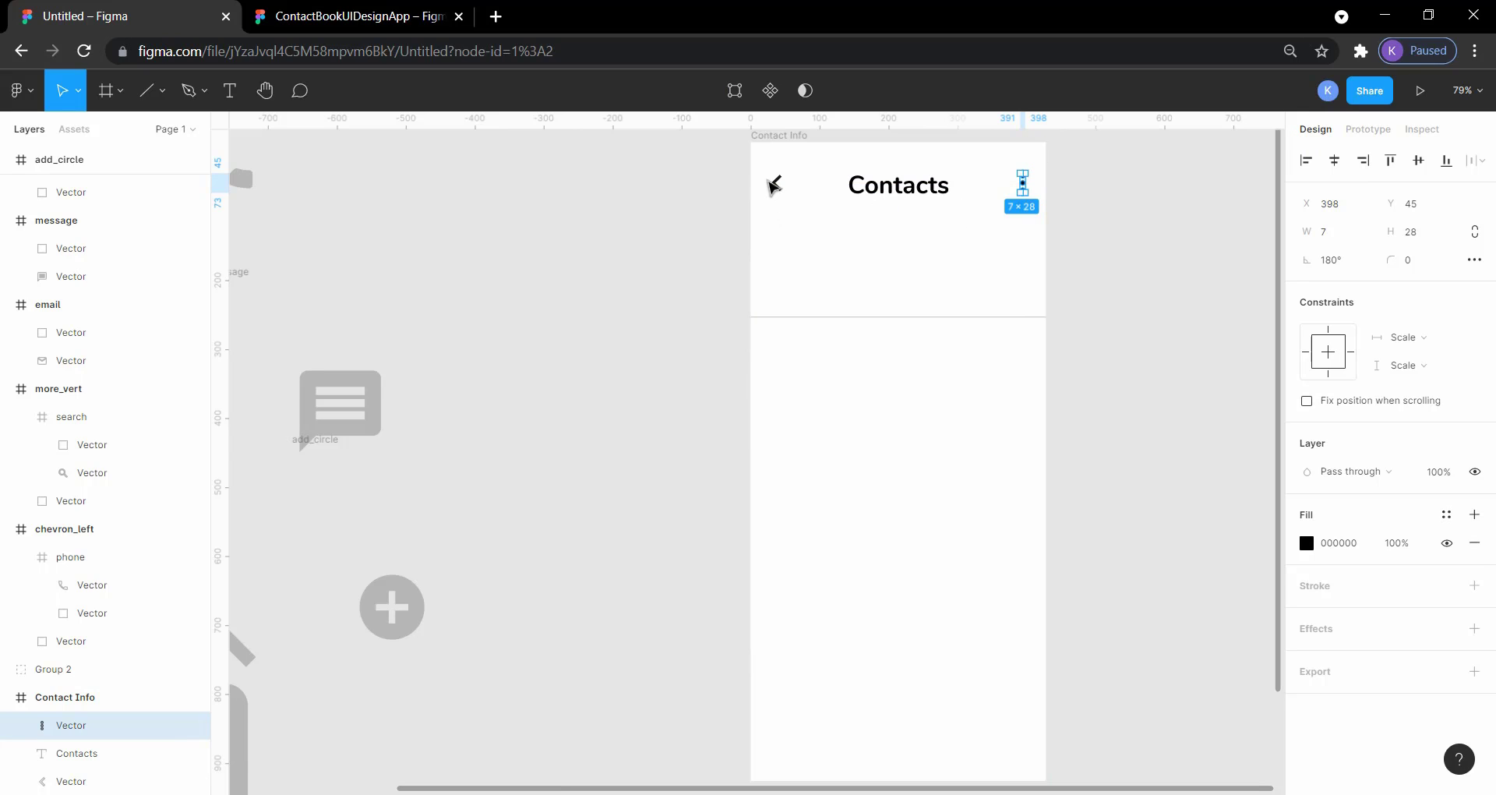
pyautogui.click(774, 185)
pyautogui.press('alt')
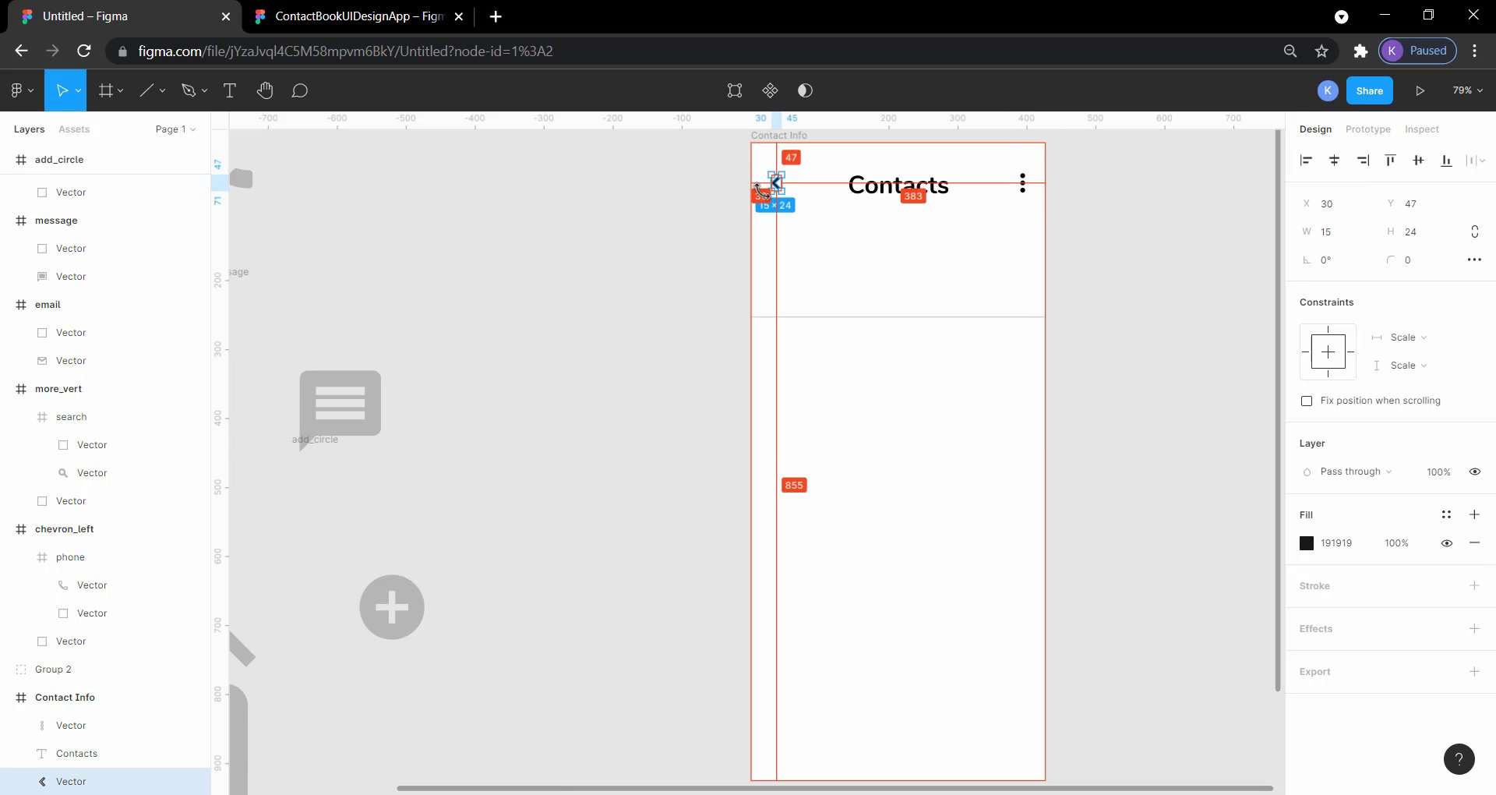
pyautogui.click(925, 187)
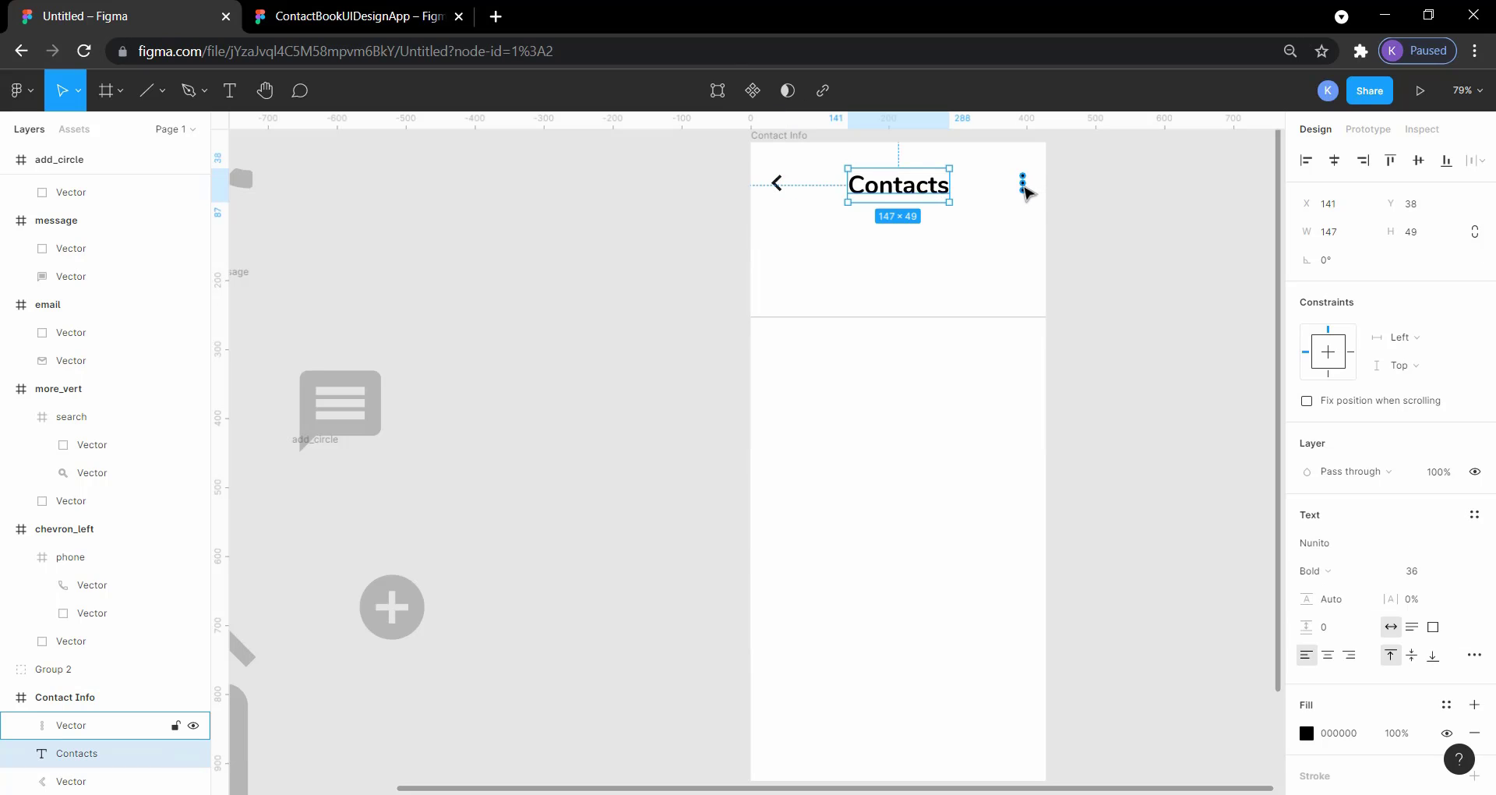
pyautogui.click(1024, 187)
pyautogui.press('alt')
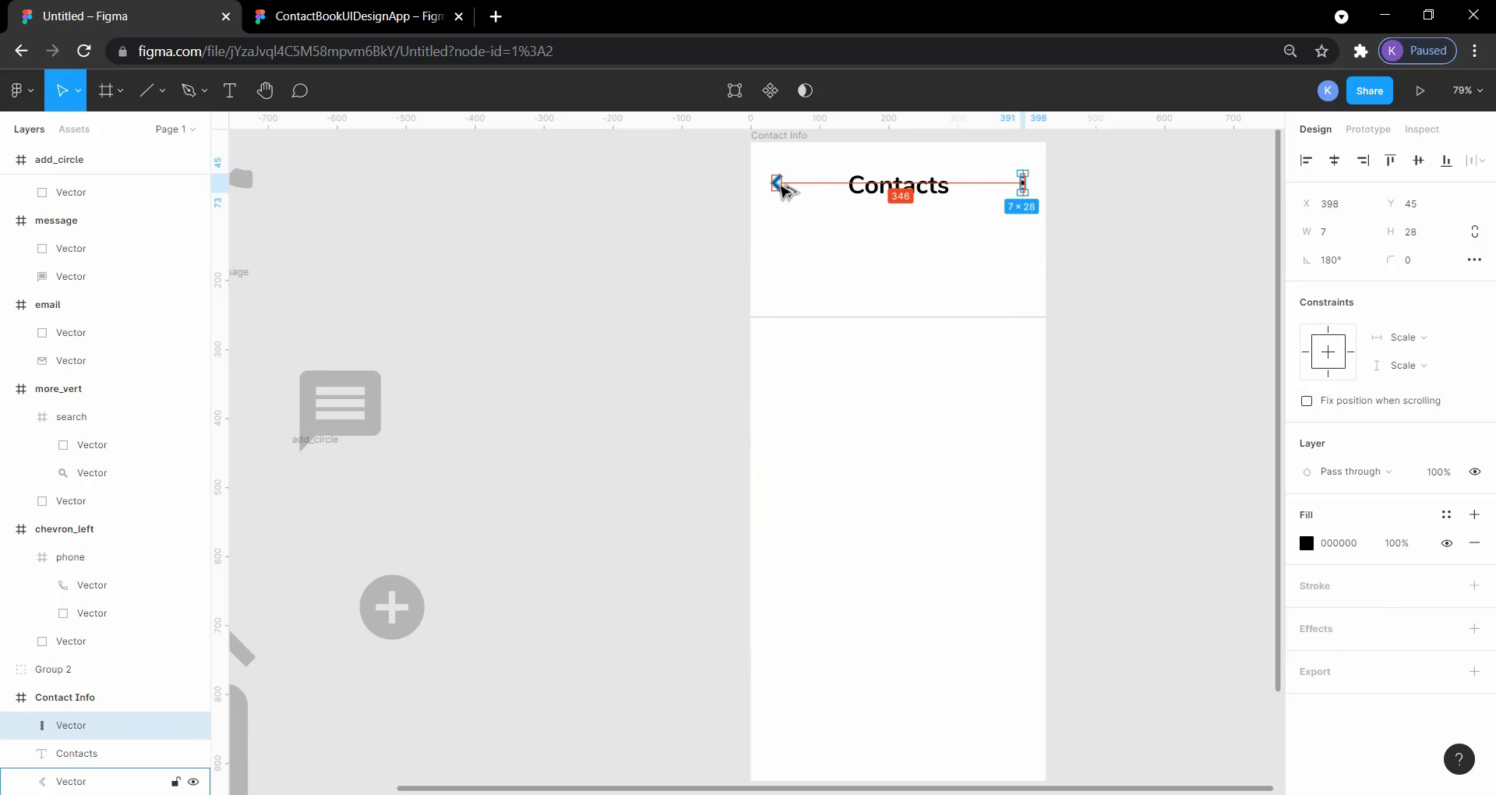
pyautogui.click(862, 195)
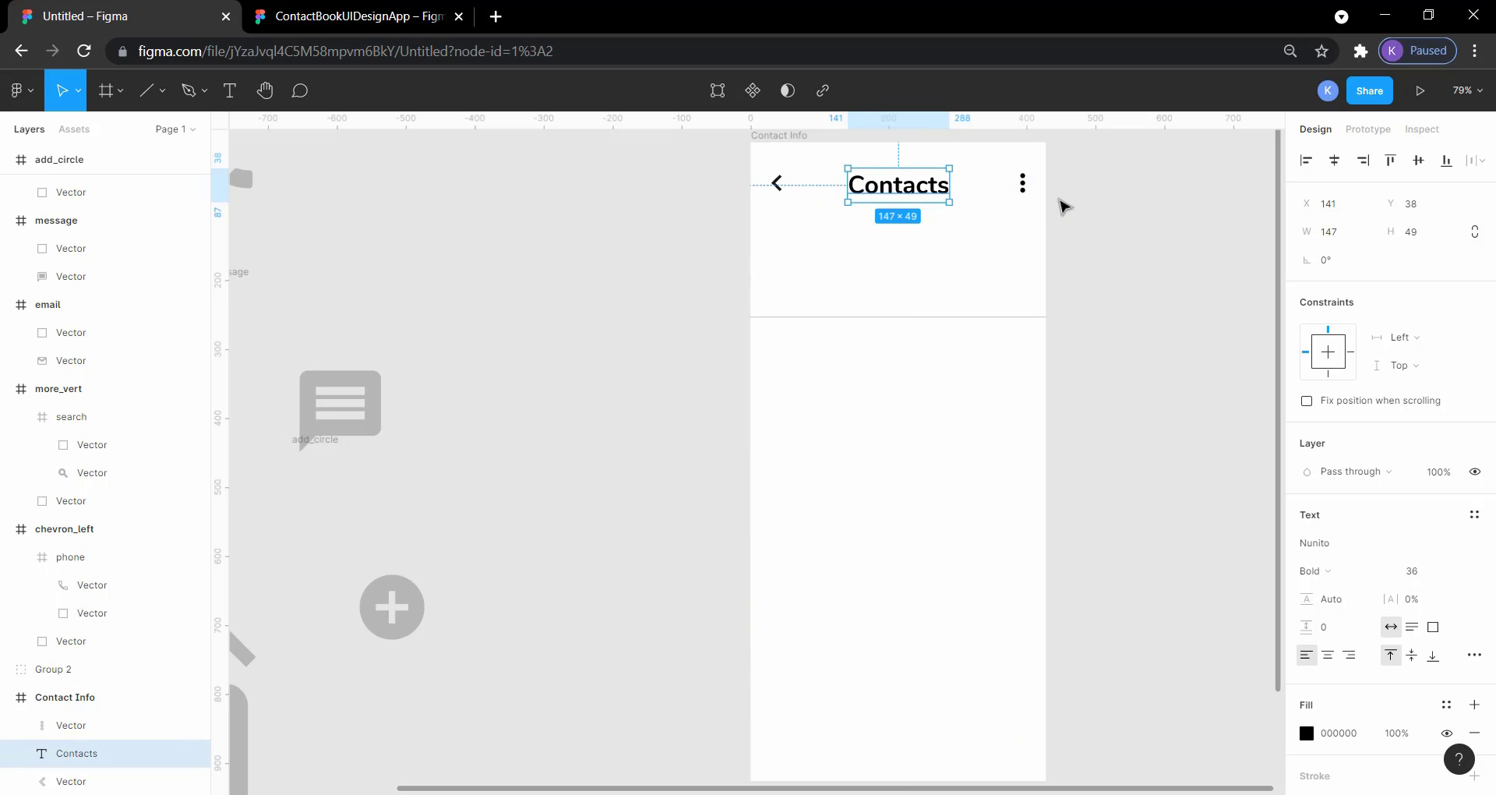
pyautogui.click(1073, 209)
# Step: Align the vertical centers of the chevron, Contacts heading and three-dot icon
pyautogui.click(1024, 186)
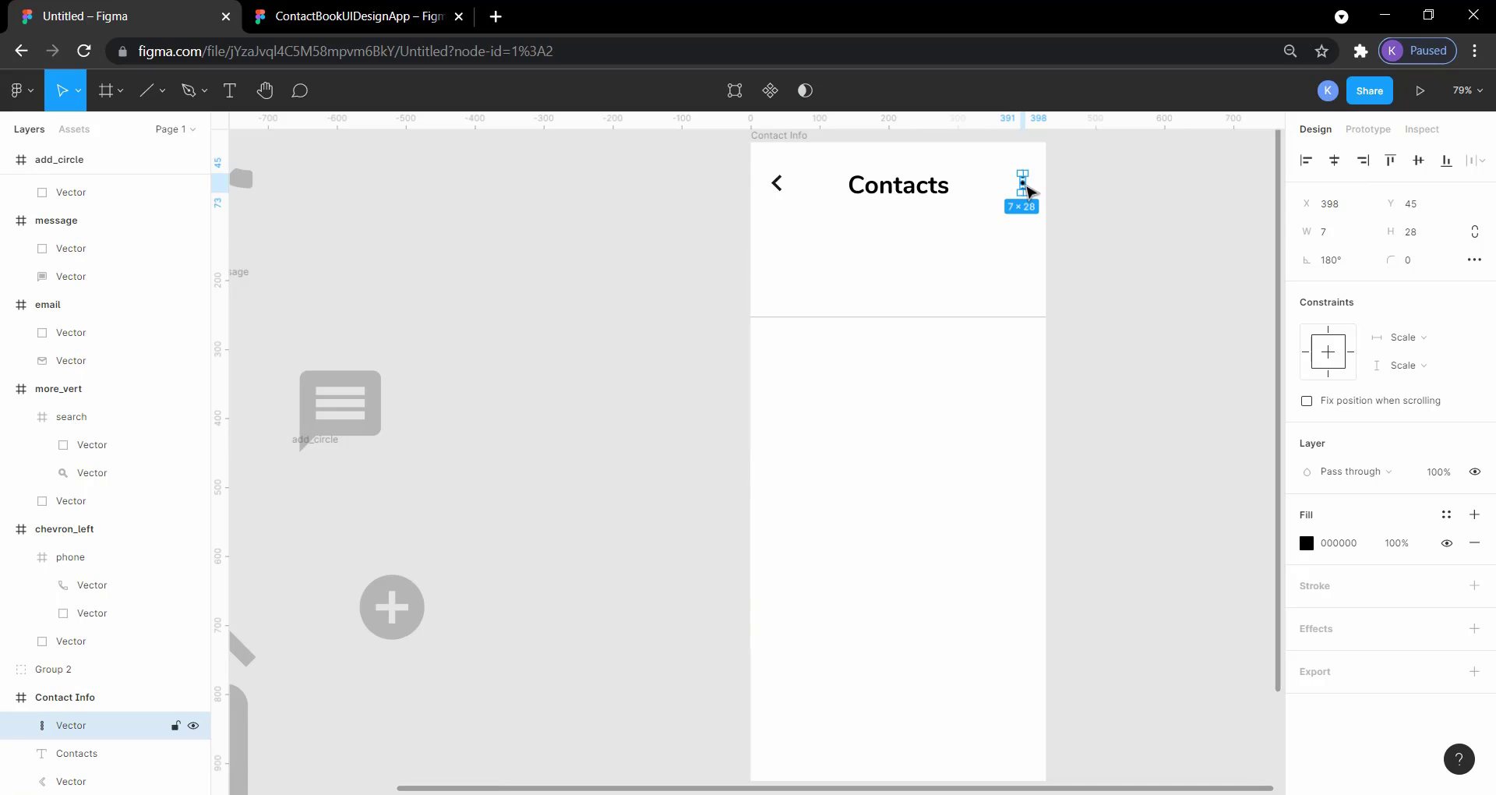
pyautogui.keyDown('shift'); pyautogui.click(922, 193); pyautogui.keyUp('shift')
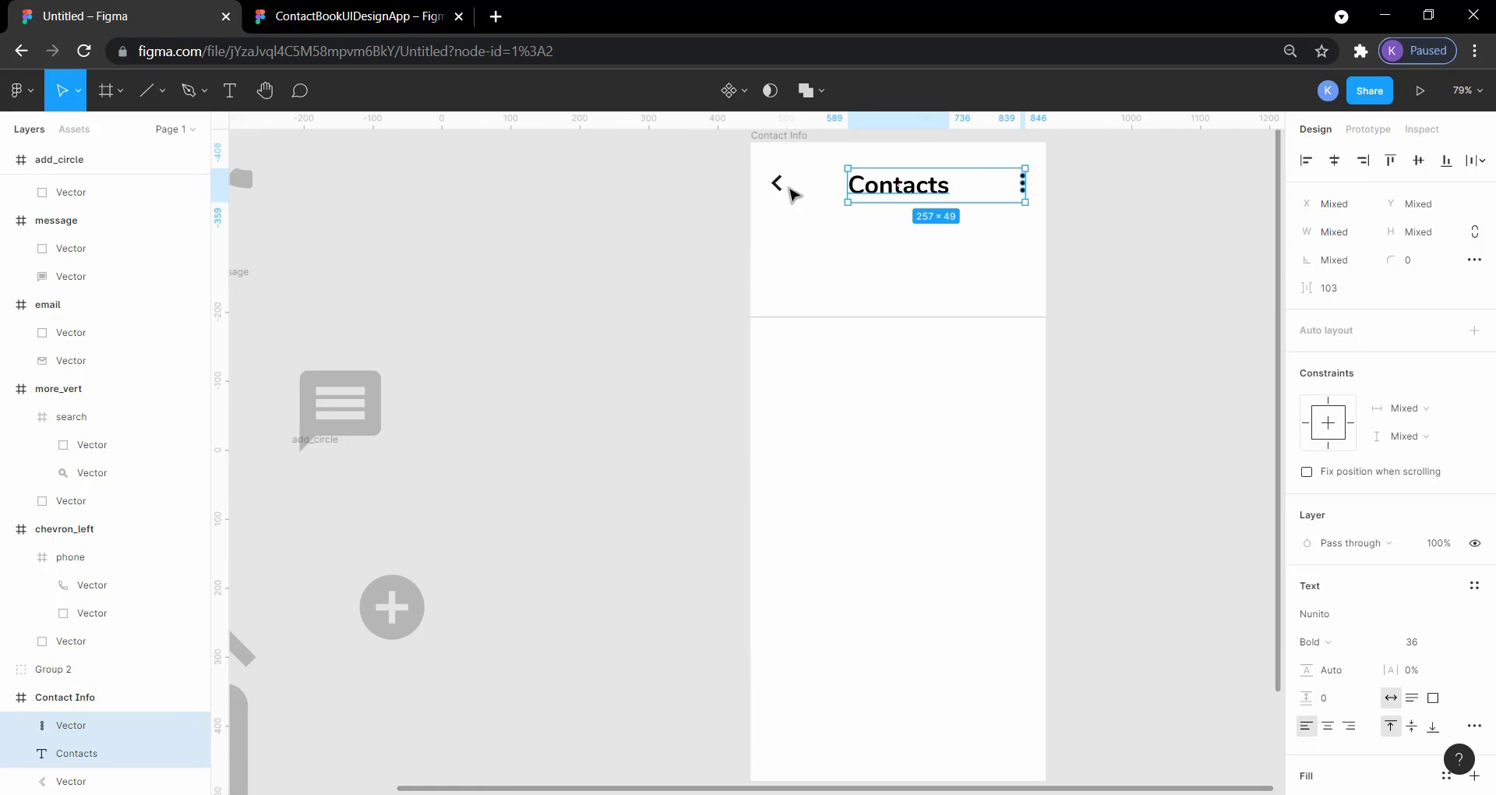
pyautogui.keyDown('shift'); pyautogui.click(777, 184); pyautogui.keyUp('shift')
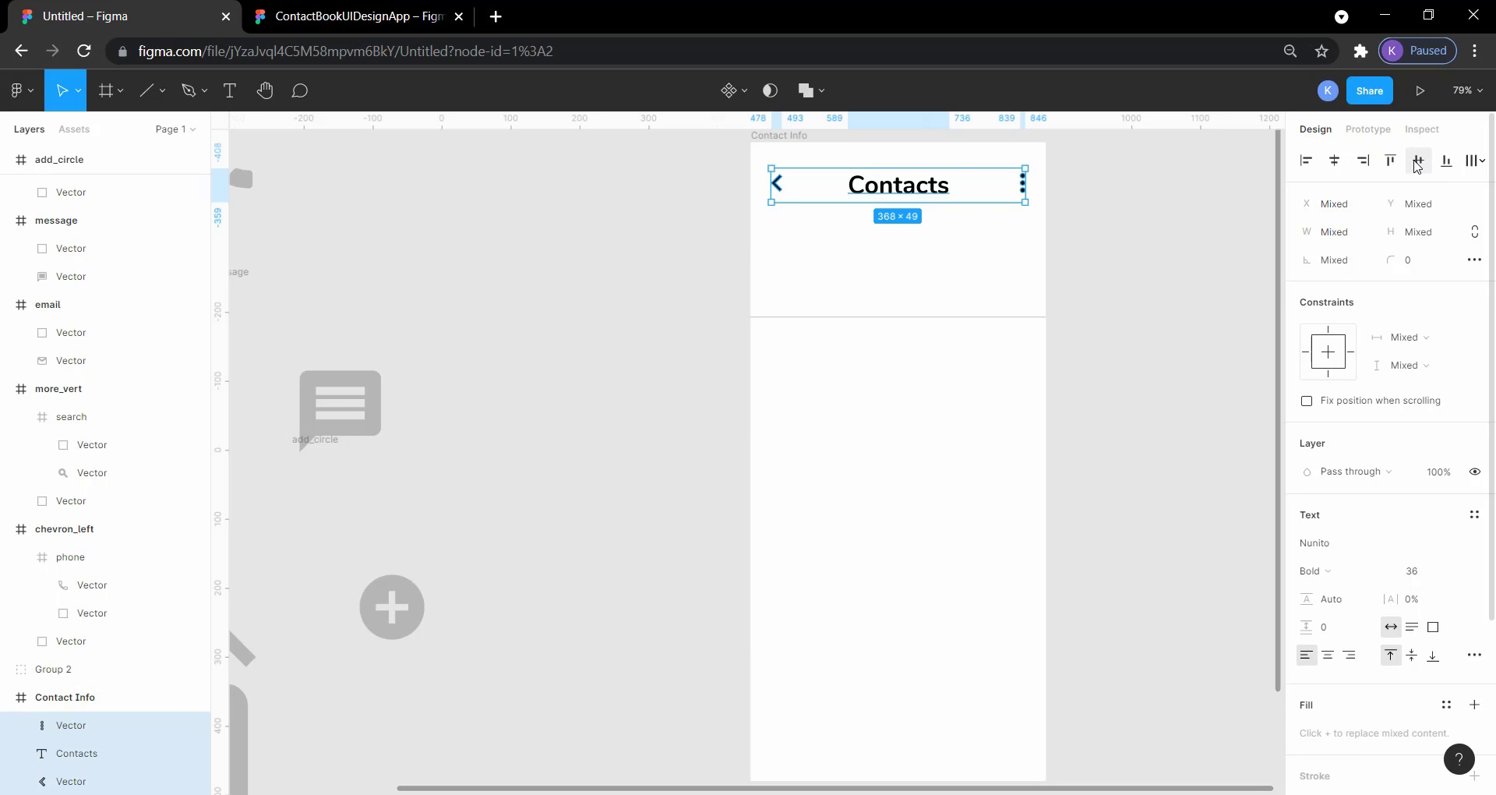
pyautogui.click(1417, 164)
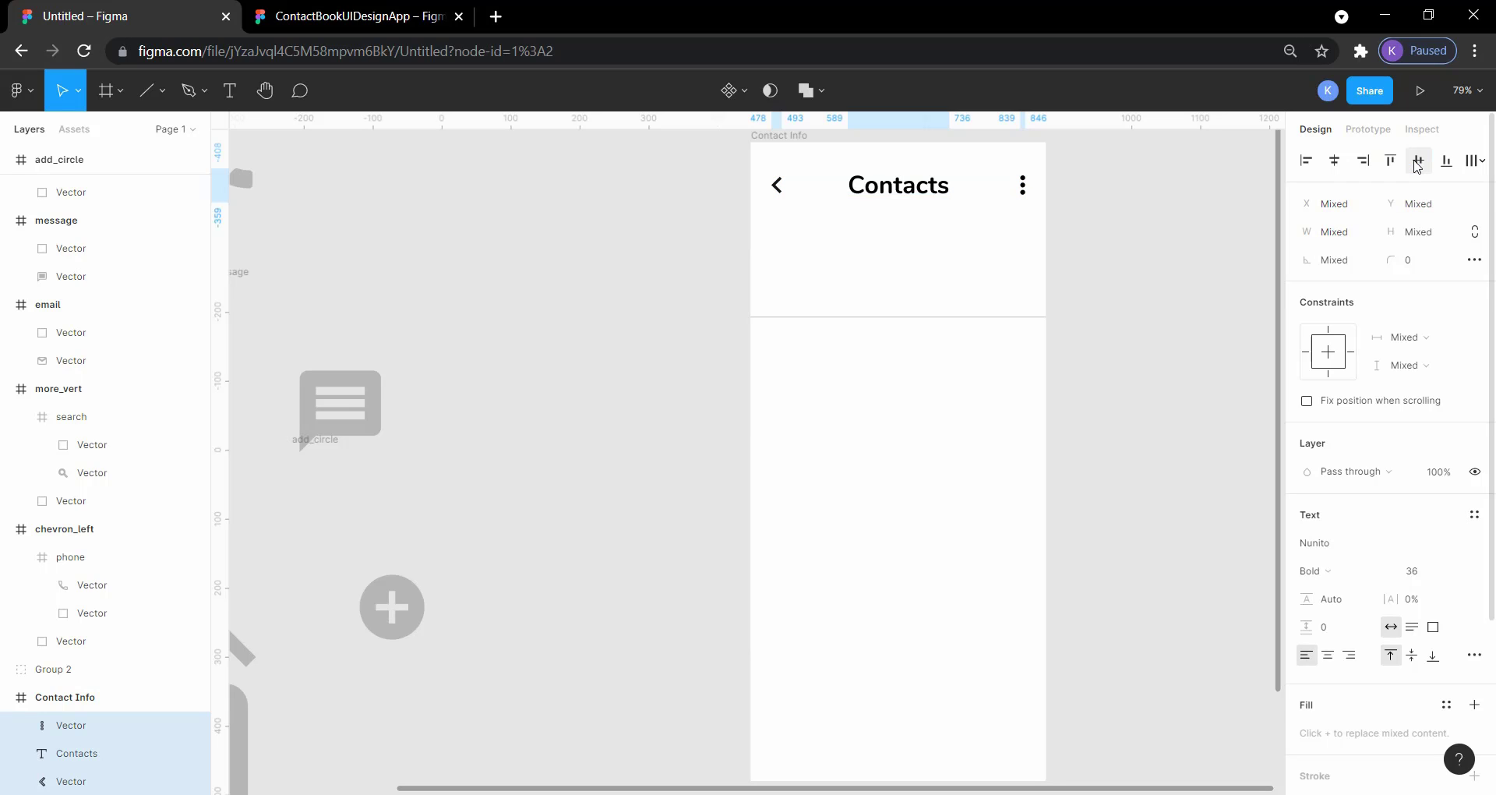
pyautogui.click(1114, 207)
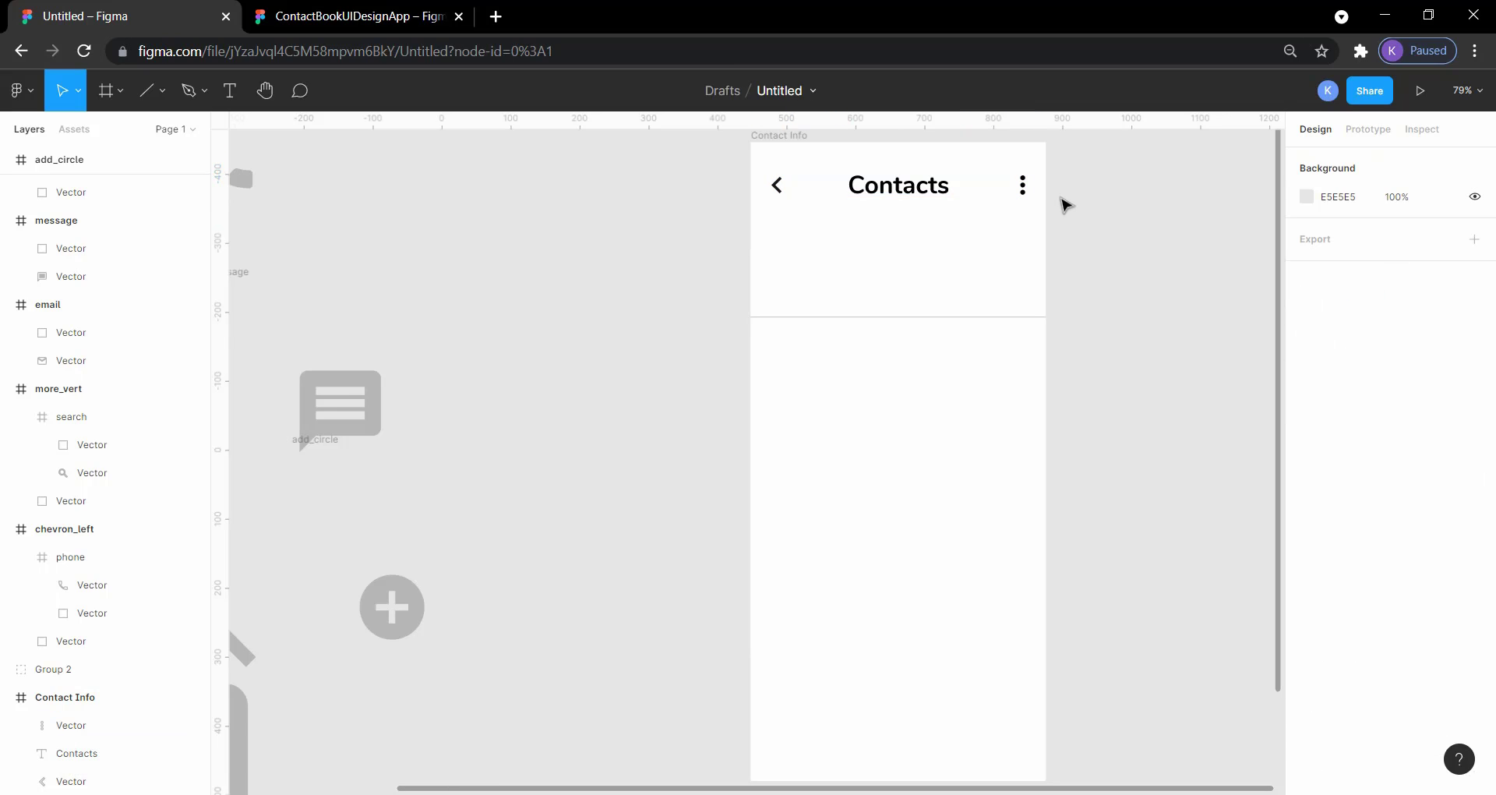
# Step: Check the Contacts heading's placement in the header and review the spacing in the reference Contact Information screen
pyautogui.click(920, 190)
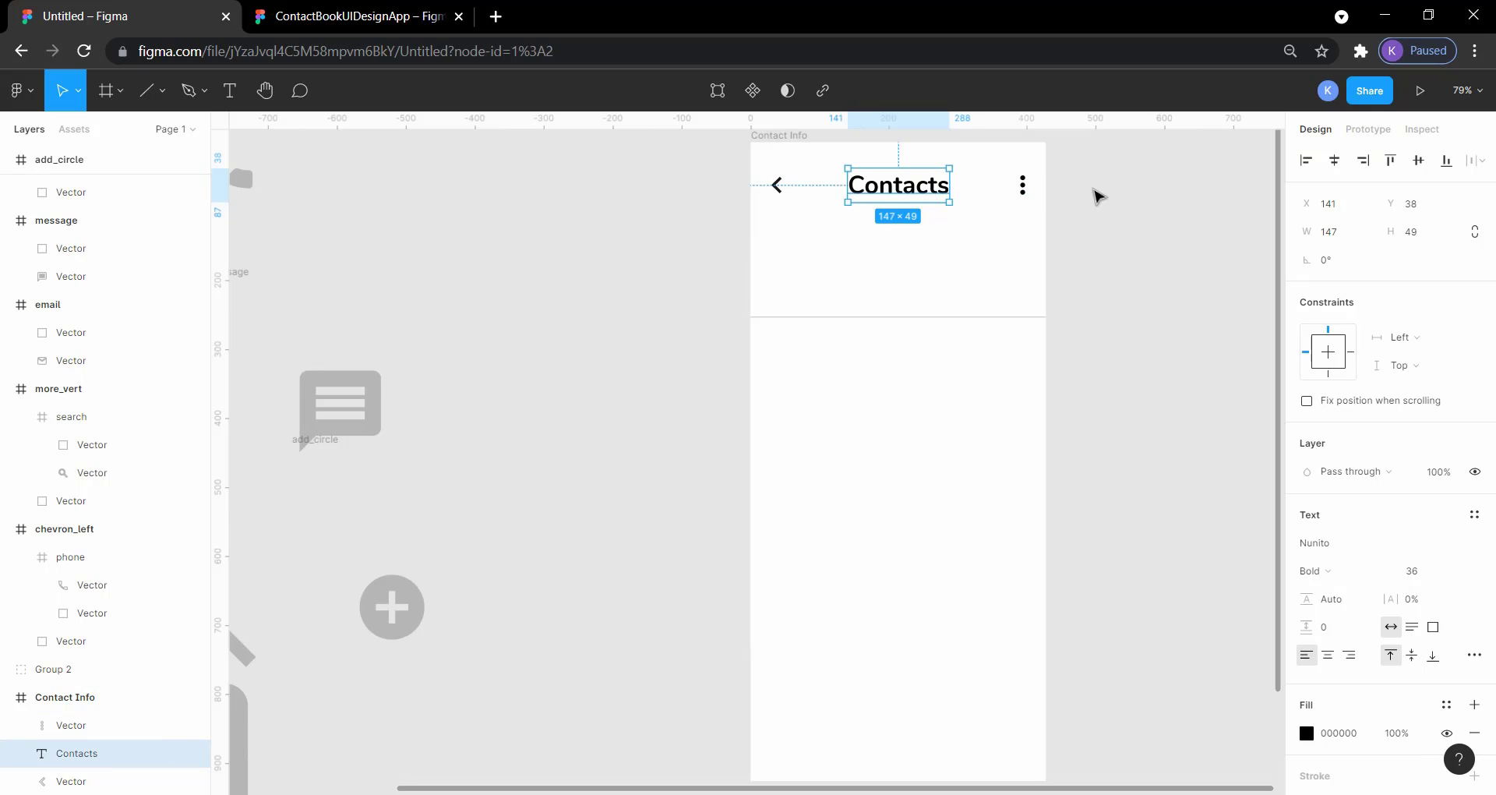
pyautogui.click(1064, 200)
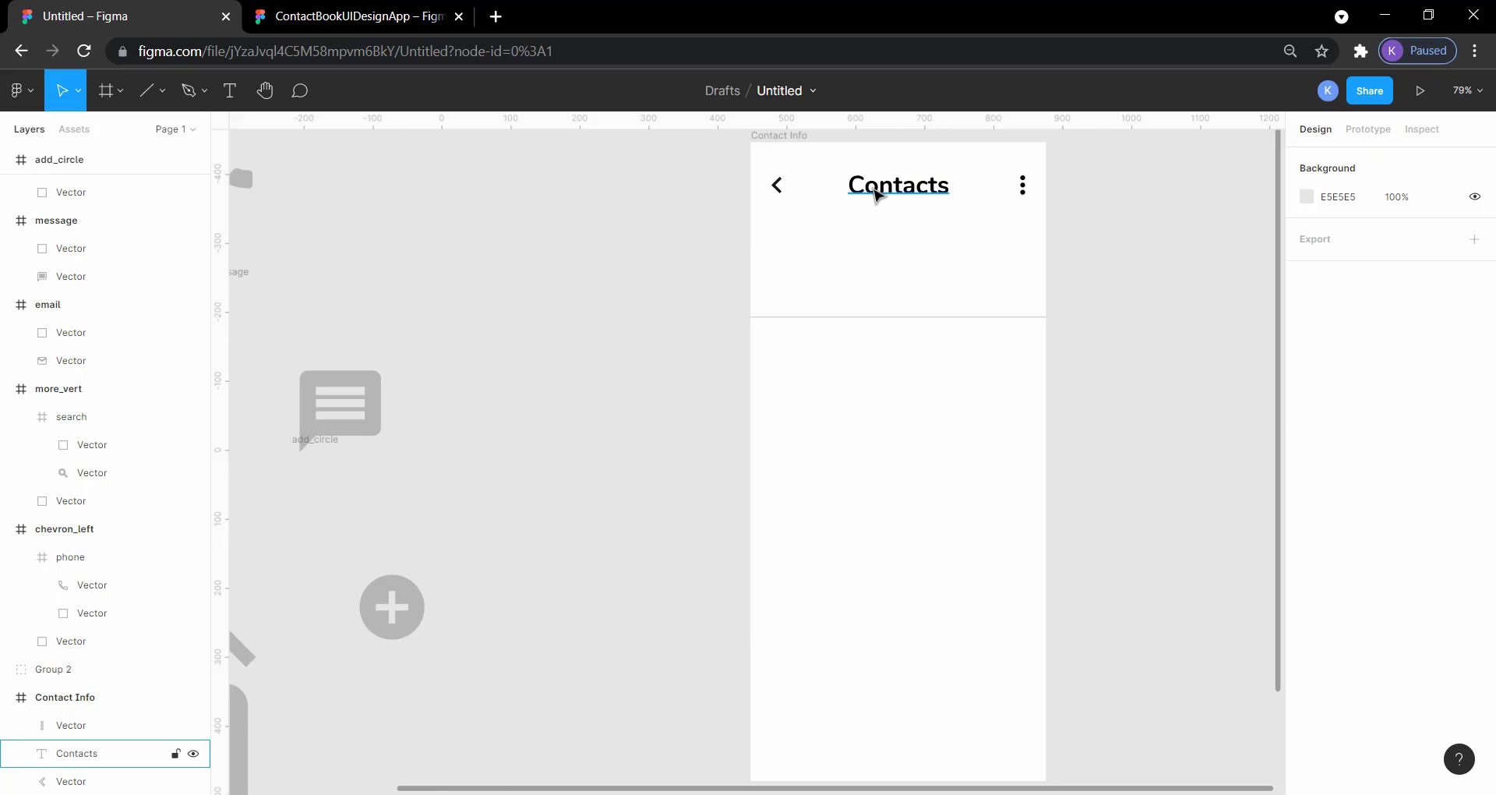
pyautogui.click(874, 193)
pyautogui.press('alt')
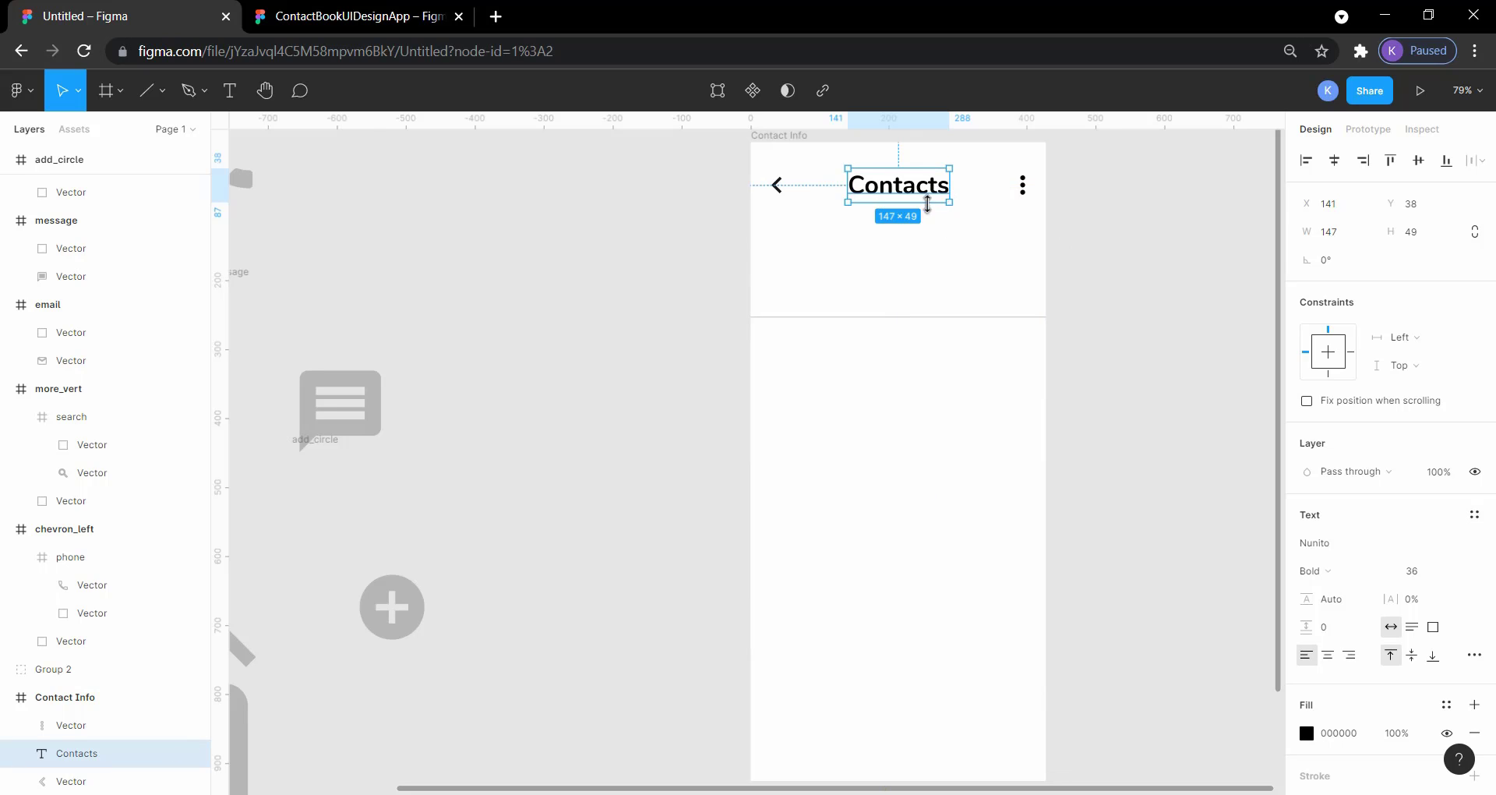
pyautogui.click(1101, 243)
pyautogui.click(325, 16)
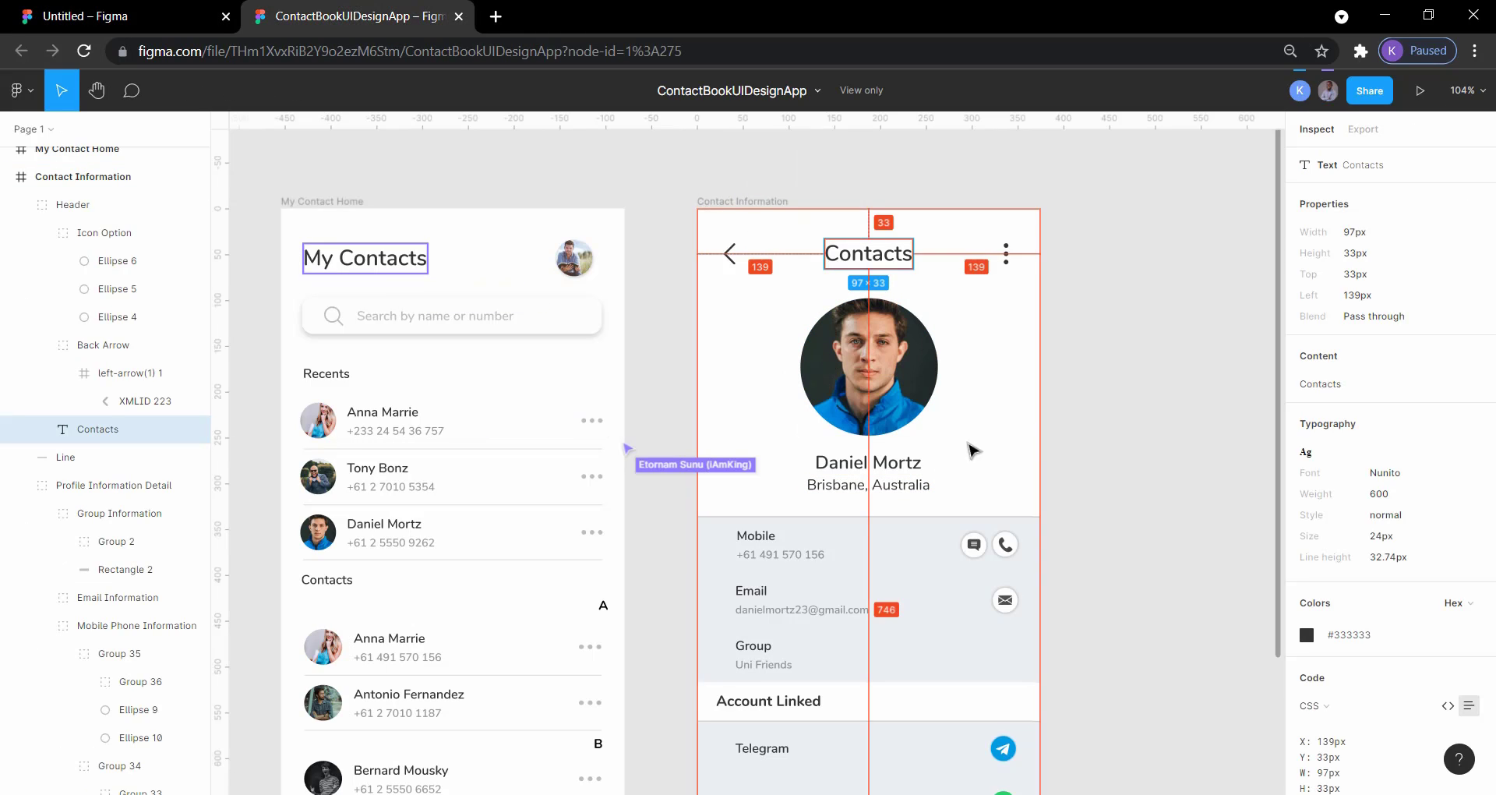
# Step: Draw a 120 × 120 px circle below the Contacts heading in the Contact Info frame as the profile picture placeholder
pyautogui.click(136, 15)
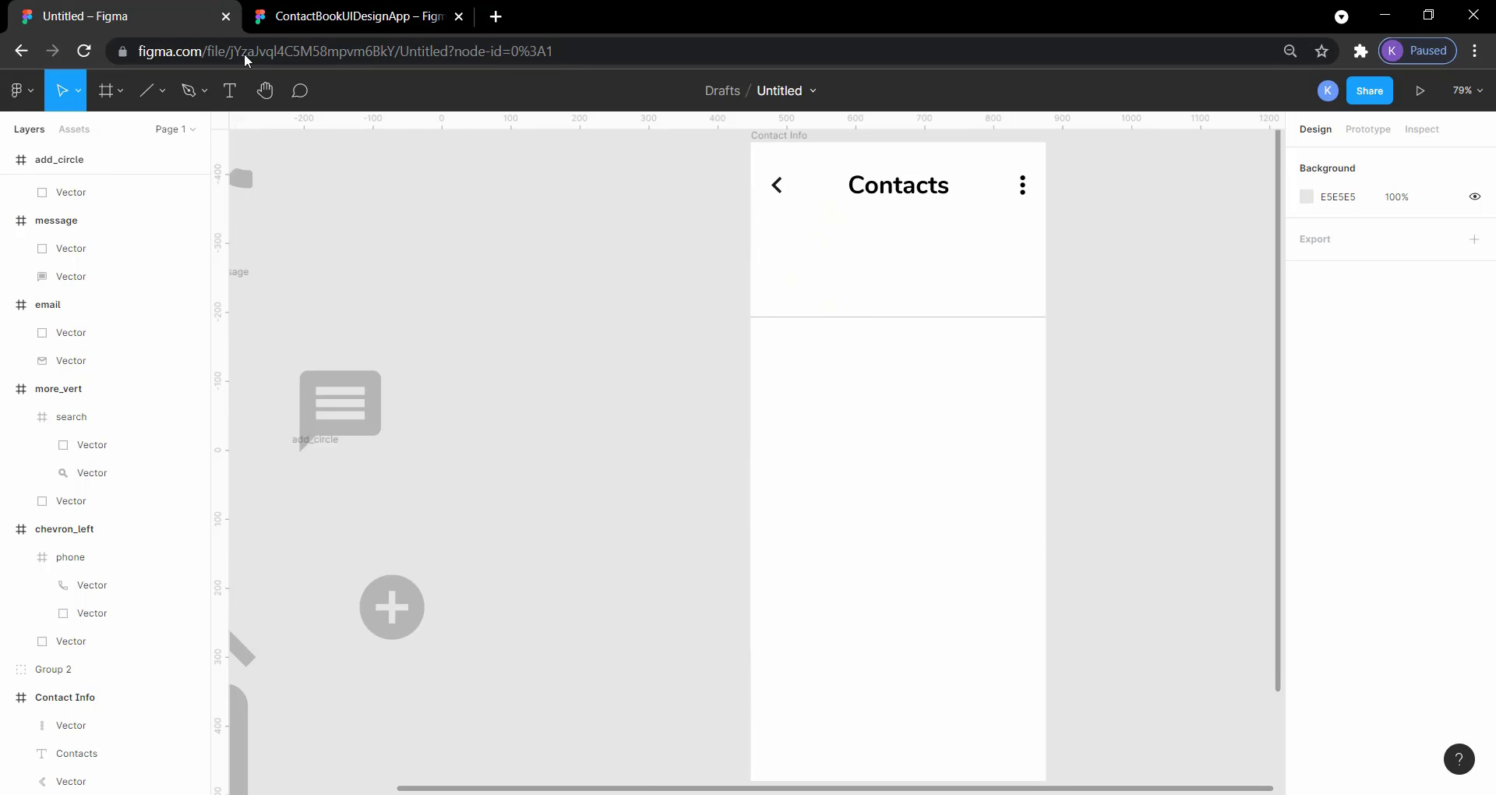
pyautogui.click(163, 92)
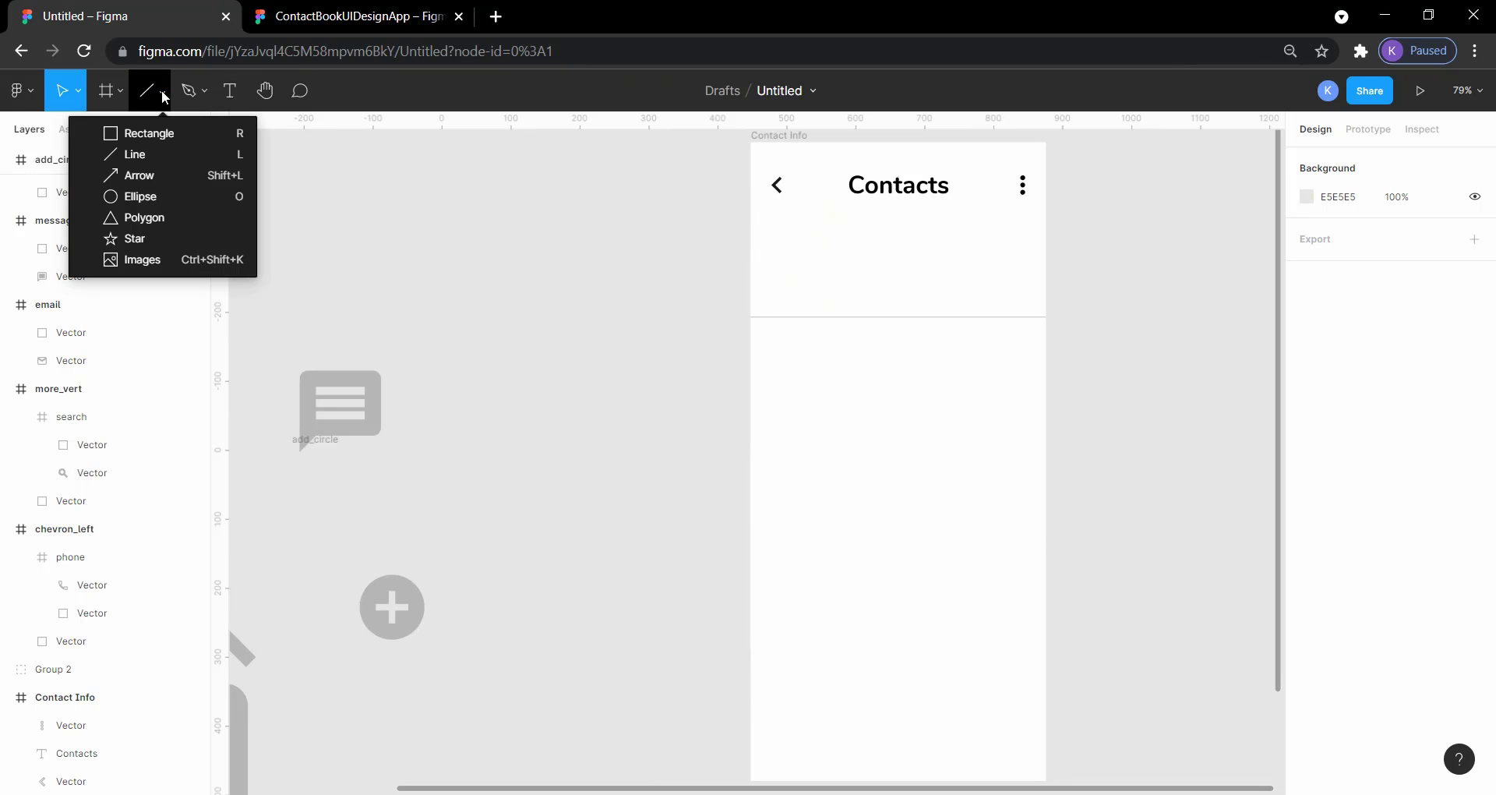
pyautogui.click(174, 200)
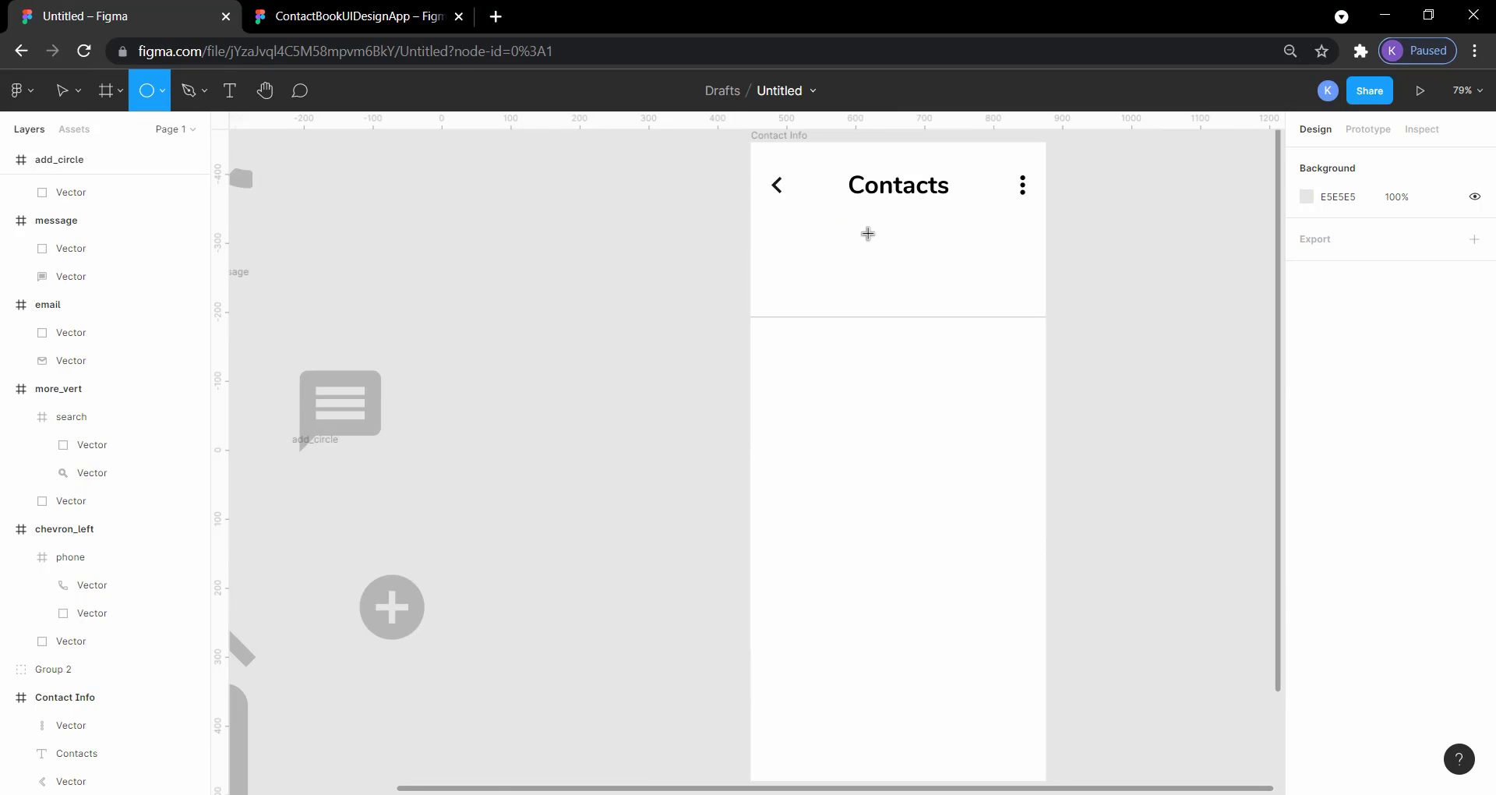
pyautogui.moveTo(867, 234)
pyautogui.mouseDown()
pyautogui.moveTo(952, 320)
pyautogui.moveTo(893, 261)
pyautogui.mouseUp()
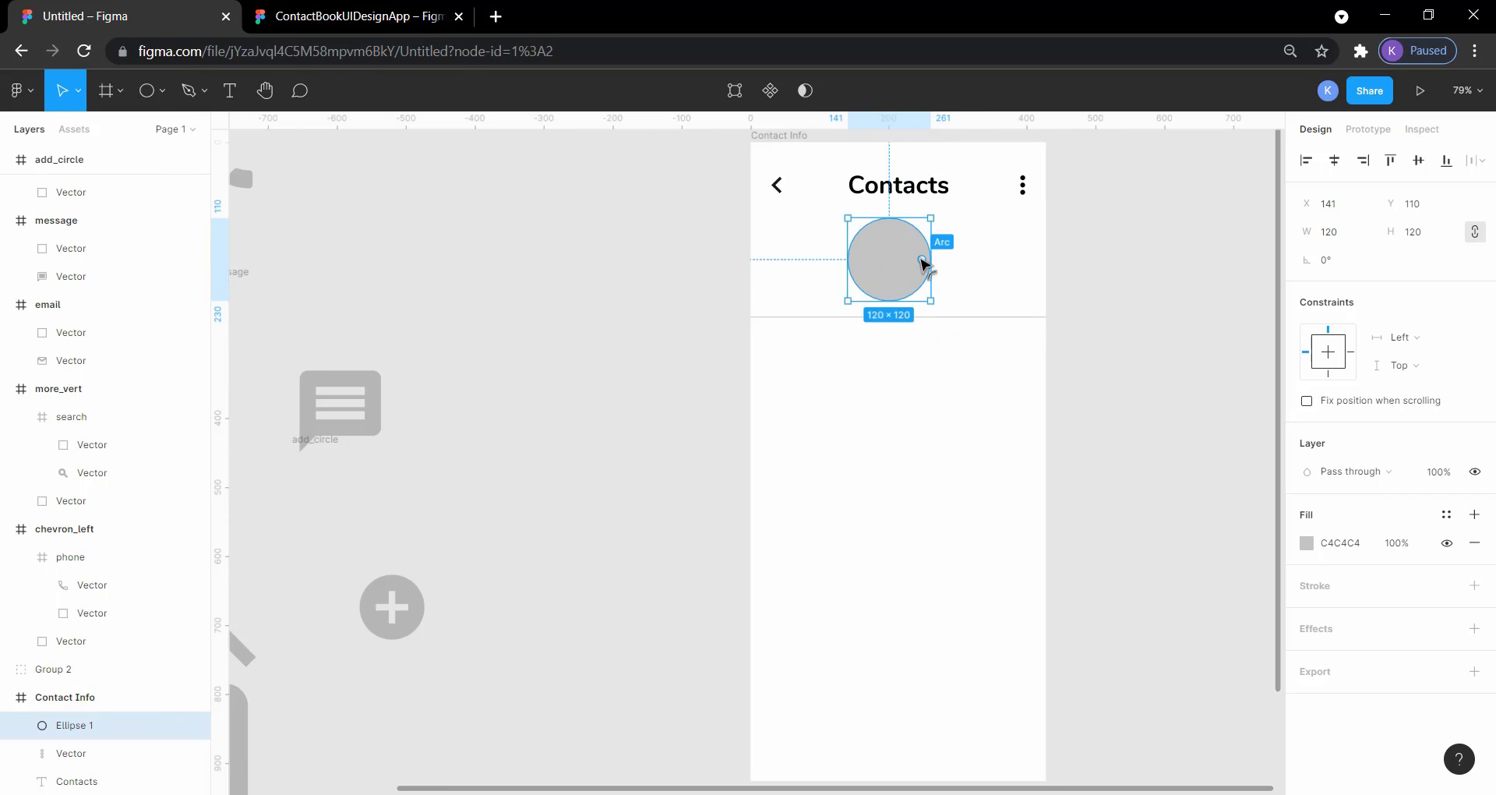
pyautogui.click(1177, 285)
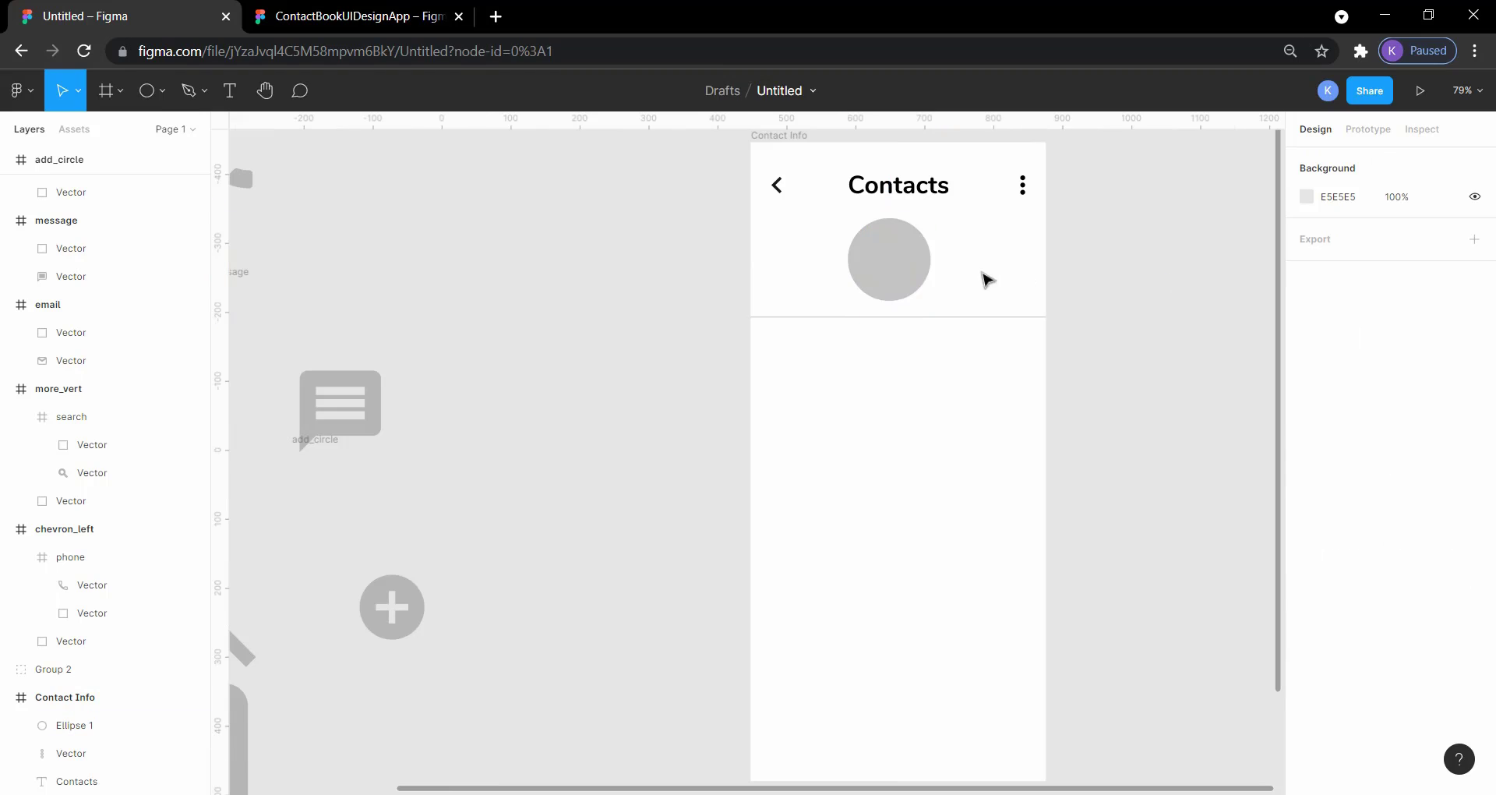
# Step: Move the grey circle to X 154 so it is centered below the Contacts heading, checking the reference layout
pyautogui.click(918, 263)
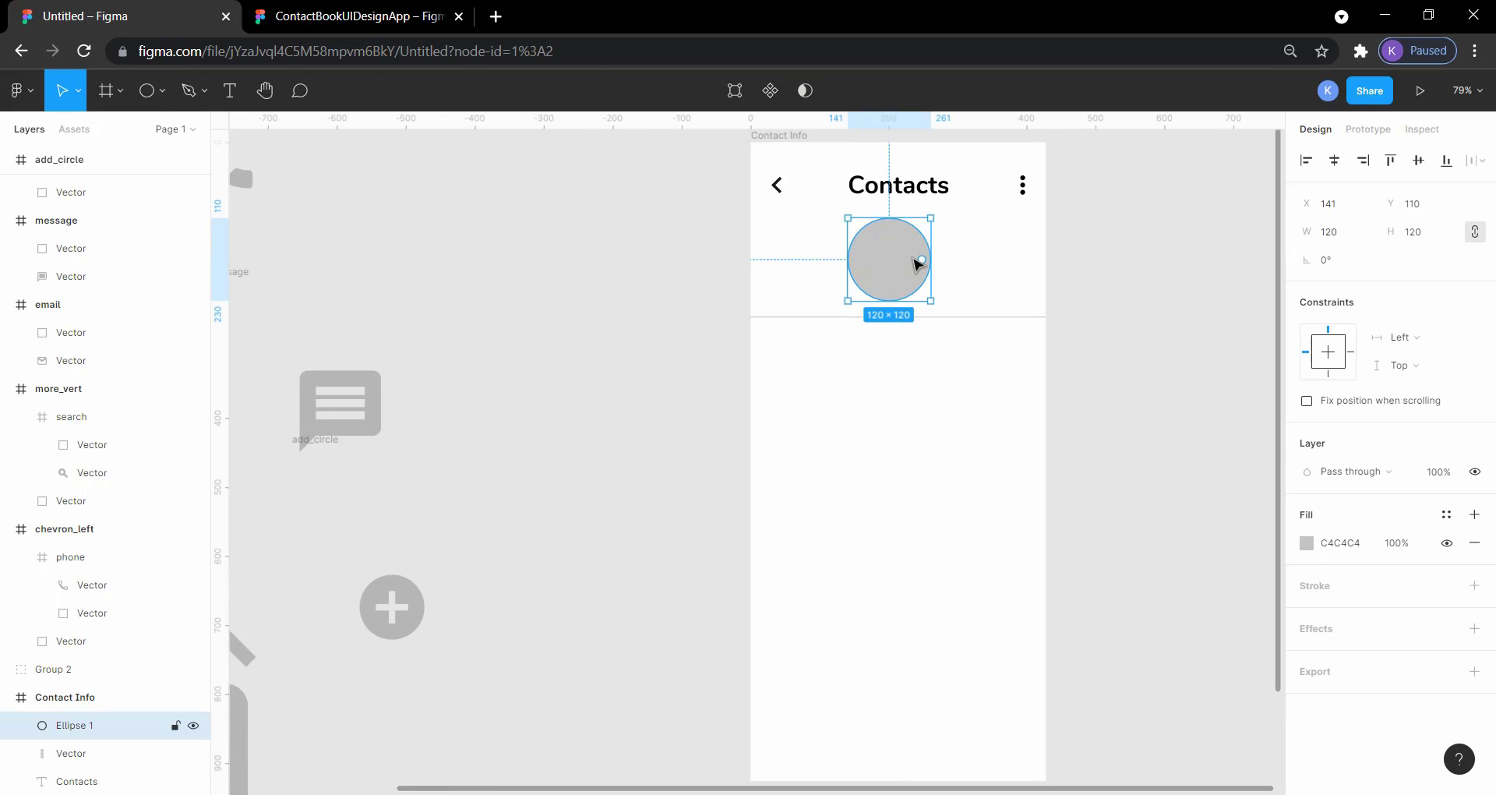
pyautogui.moveTo(916, 262); pyautogui.dragTo(922, 261)
pyautogui.click(300, 17)
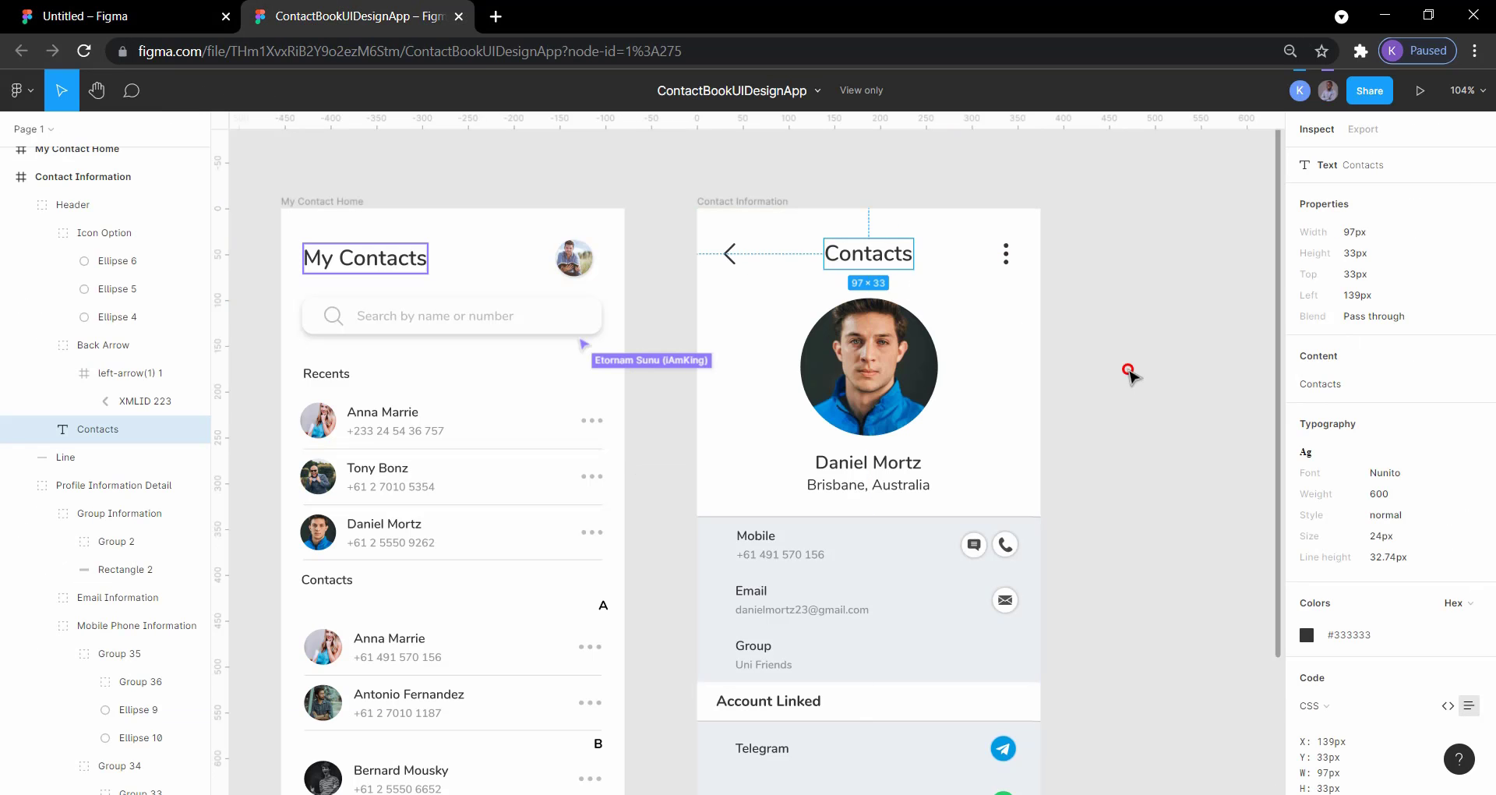
pyautogui.click(1129, 374)
pyautogui.click(854, 257)
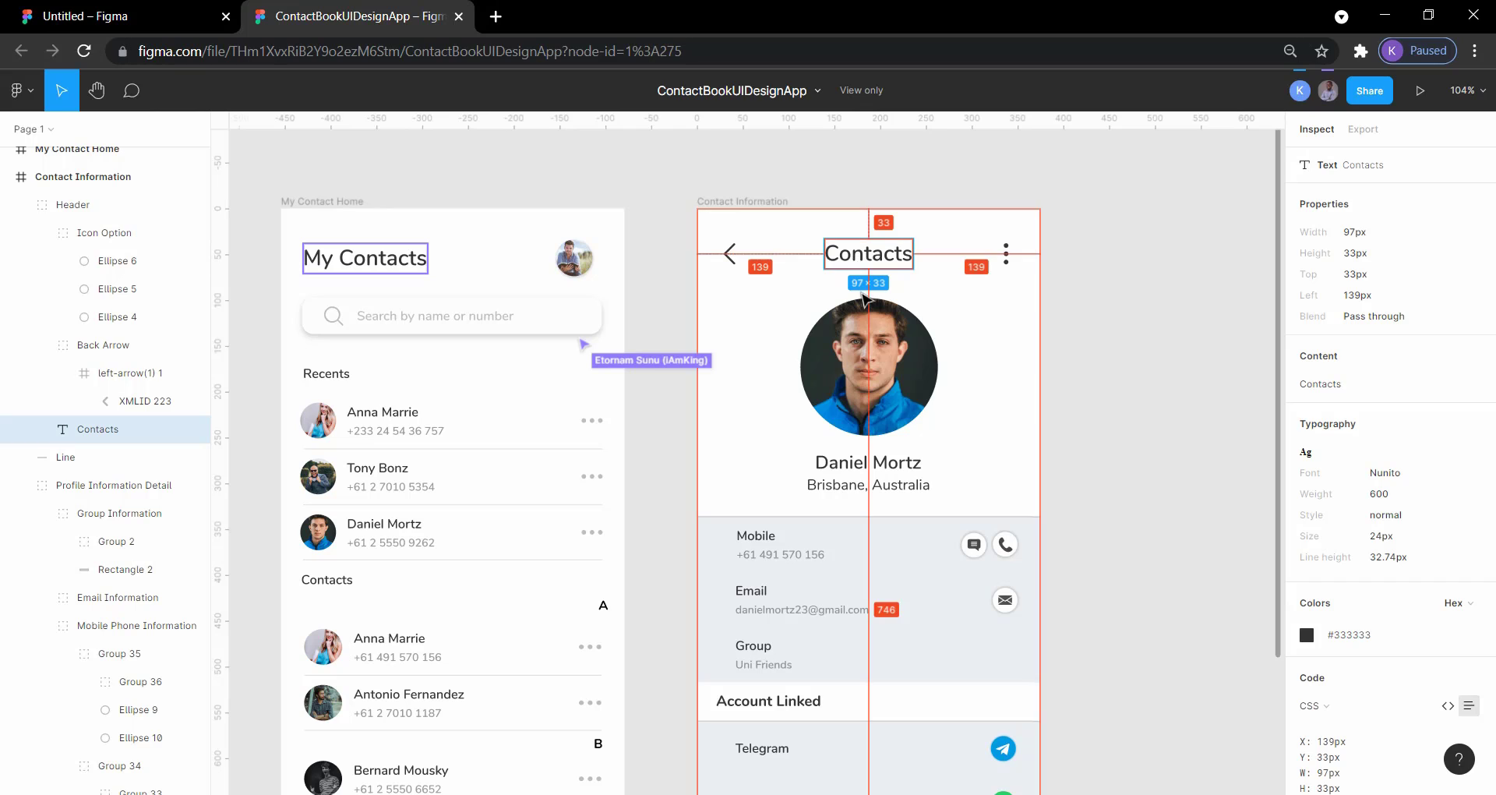
pyautogui.click(142, 19)
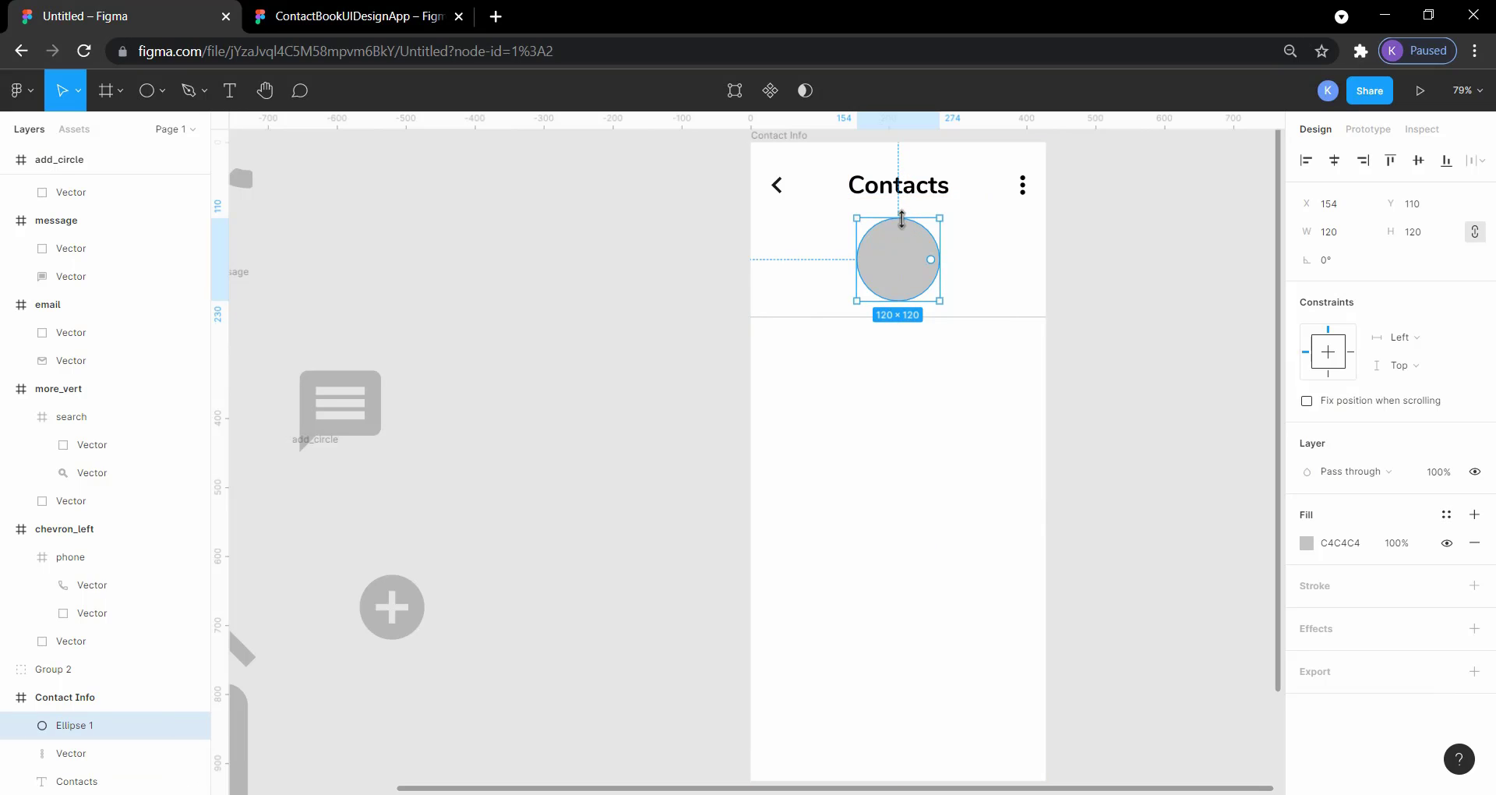
pyautogui.click(1169, 311)
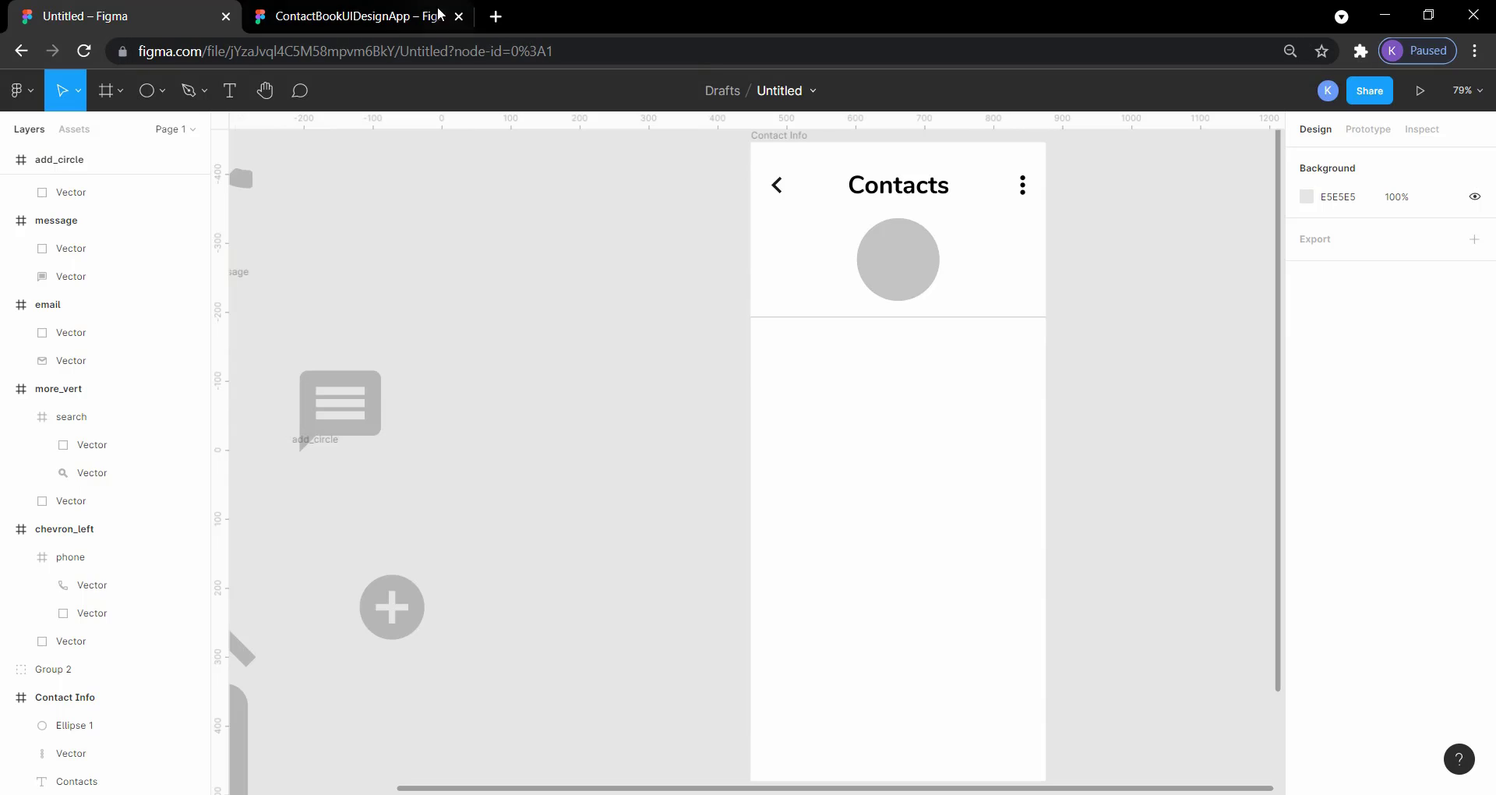
# Step: Check the reference Contact Information layout and move the divider line in the Contact Info frame down to Y 354
pyautogui.click(405, 16)
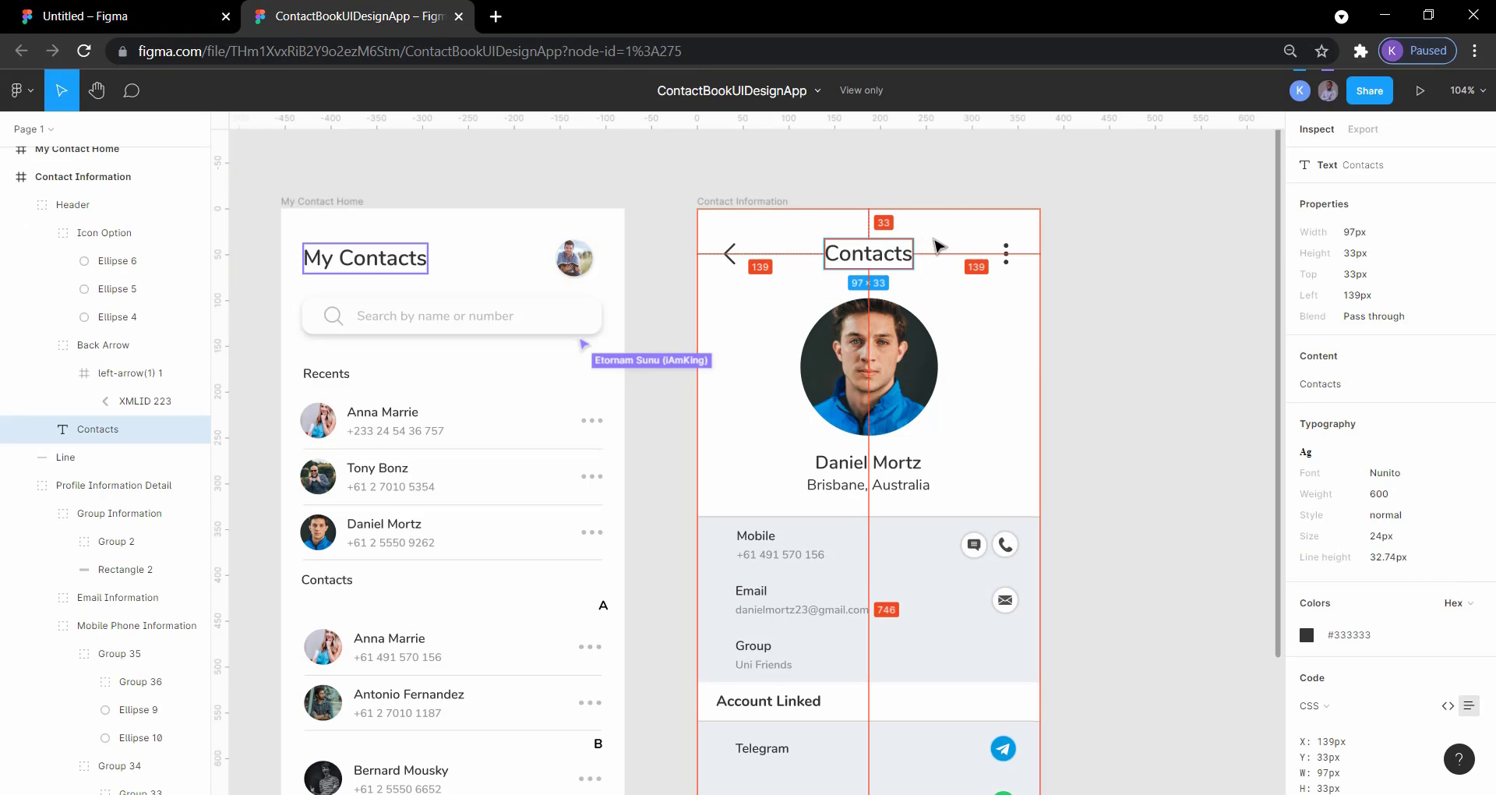
pyautogui.click(150, 12)
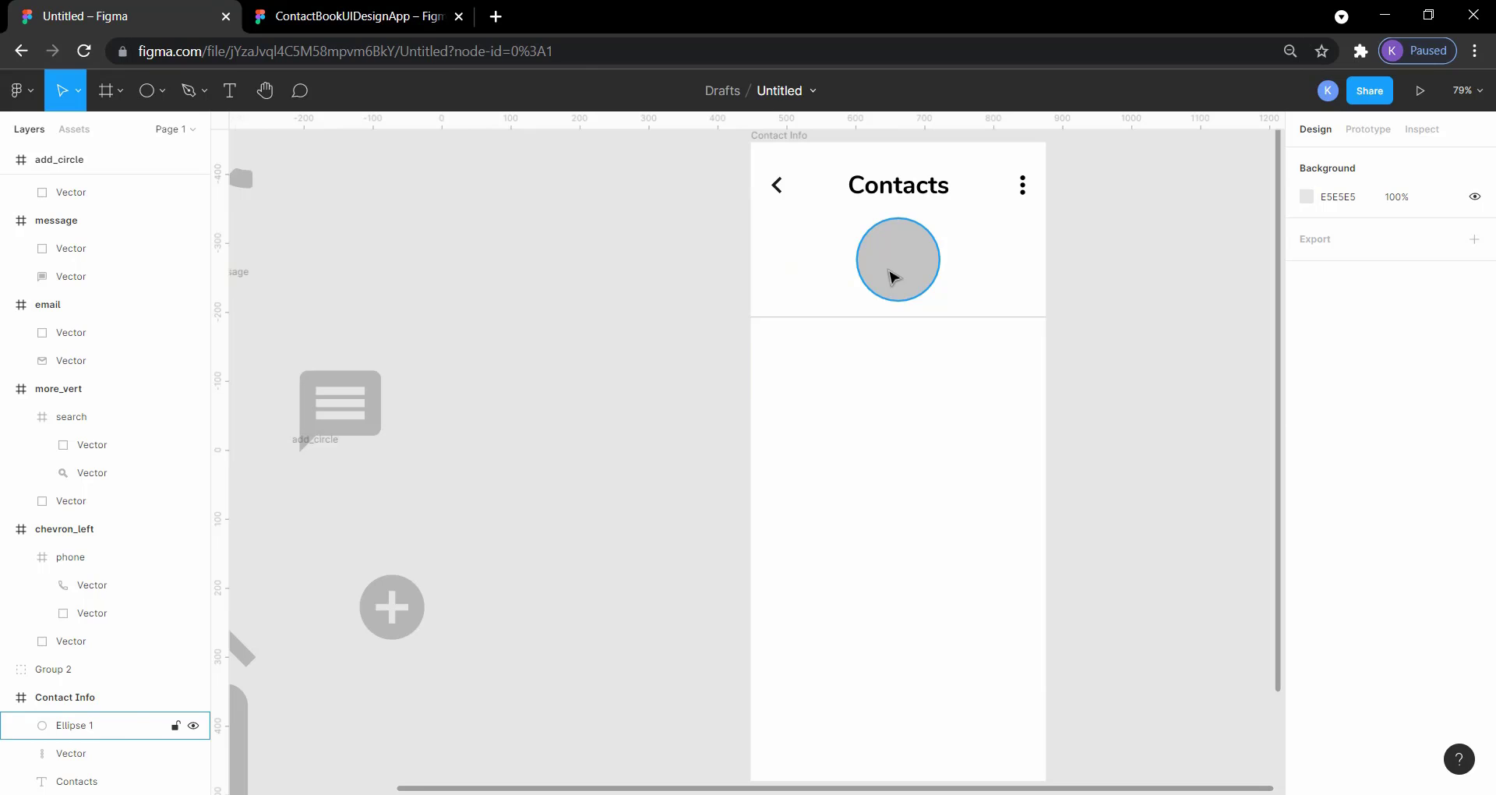
pyautogui.click(870, 318)
pyautogui.press('Down')
pyautogui.press('Down')
pyautogui.press('Down')
pyautogui.press('Down')
pyautogui.press('Down')
pyautogui.press('Down')
pyautogui.press('Down')
pyautogui.press('Down')
pyautogui.press('Down')
pyautogui.press('Down')
pyautogui.press('Down')
pyautogui.press('Down')
pyautogui.press('Down')
pyautogui.press('Down')
pyautogui.press('Down')
pyautogui.press('Down')
pyautogui.press('Down')
pyautogui.press('Down')
pyautogui.press('Down')
pyautogui.press('Down')
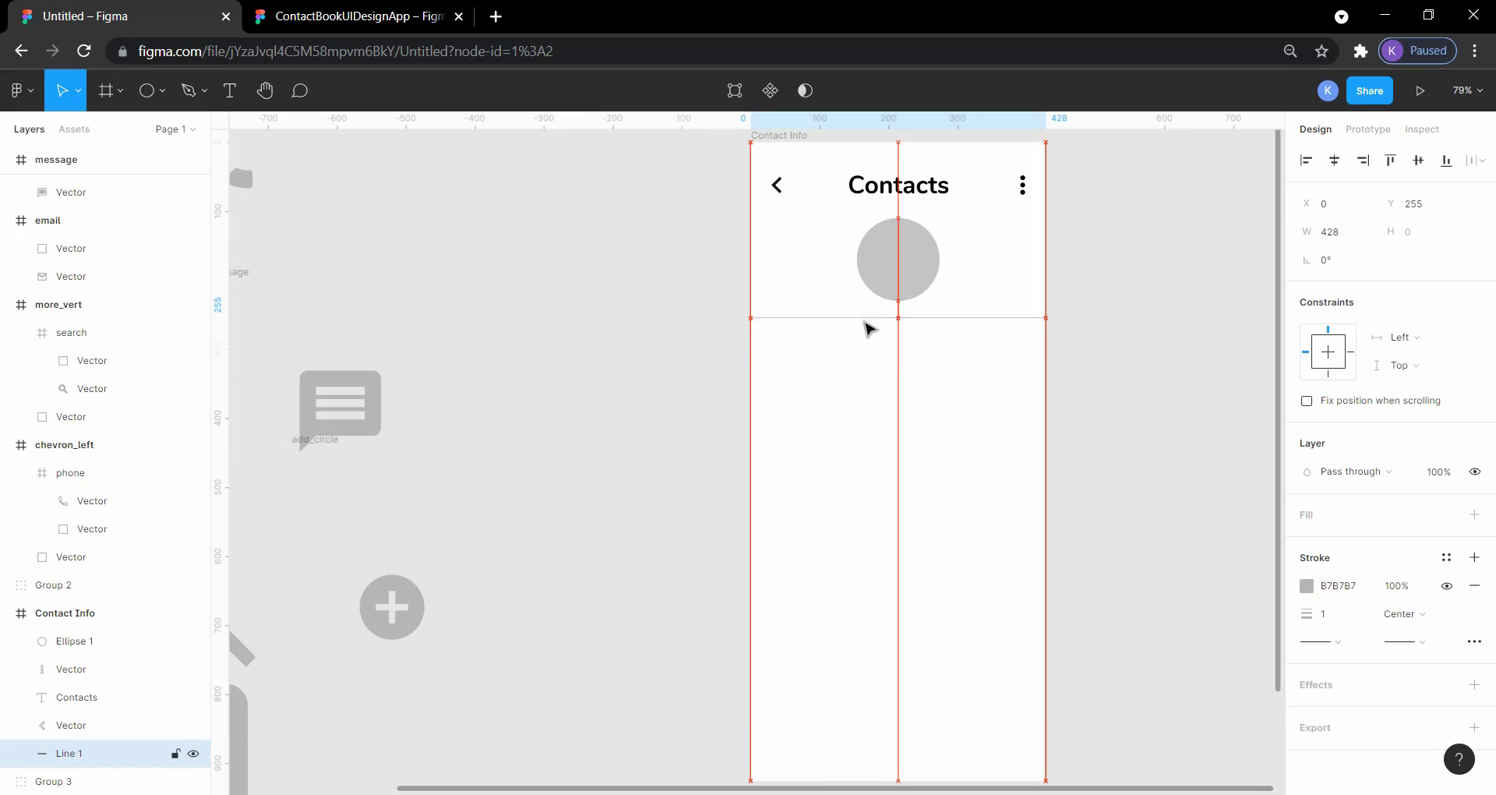
pyautogui.press('Down')
pyautogui.press('Down')
pyautogui.press('Down')
pyautogui.press('Down')
pyautogui.press('Down')
pyautogui.press('Down')
pyautogui.press('Down')
pyautogui.press('Down')
pyautogui.press('Down')
pyautogui.press('Down')
pyautogui.press('Down')
pyautogui.press('Down')
pyautogui.press('Down')
pyautogui.press('Down')
pyautogui.press('Down')
pyautogui.press('Down')
pyautogui.press('Down')
pyautogui.press('Down')
pyautogui.press('Down')
pyautogui.press('Down')
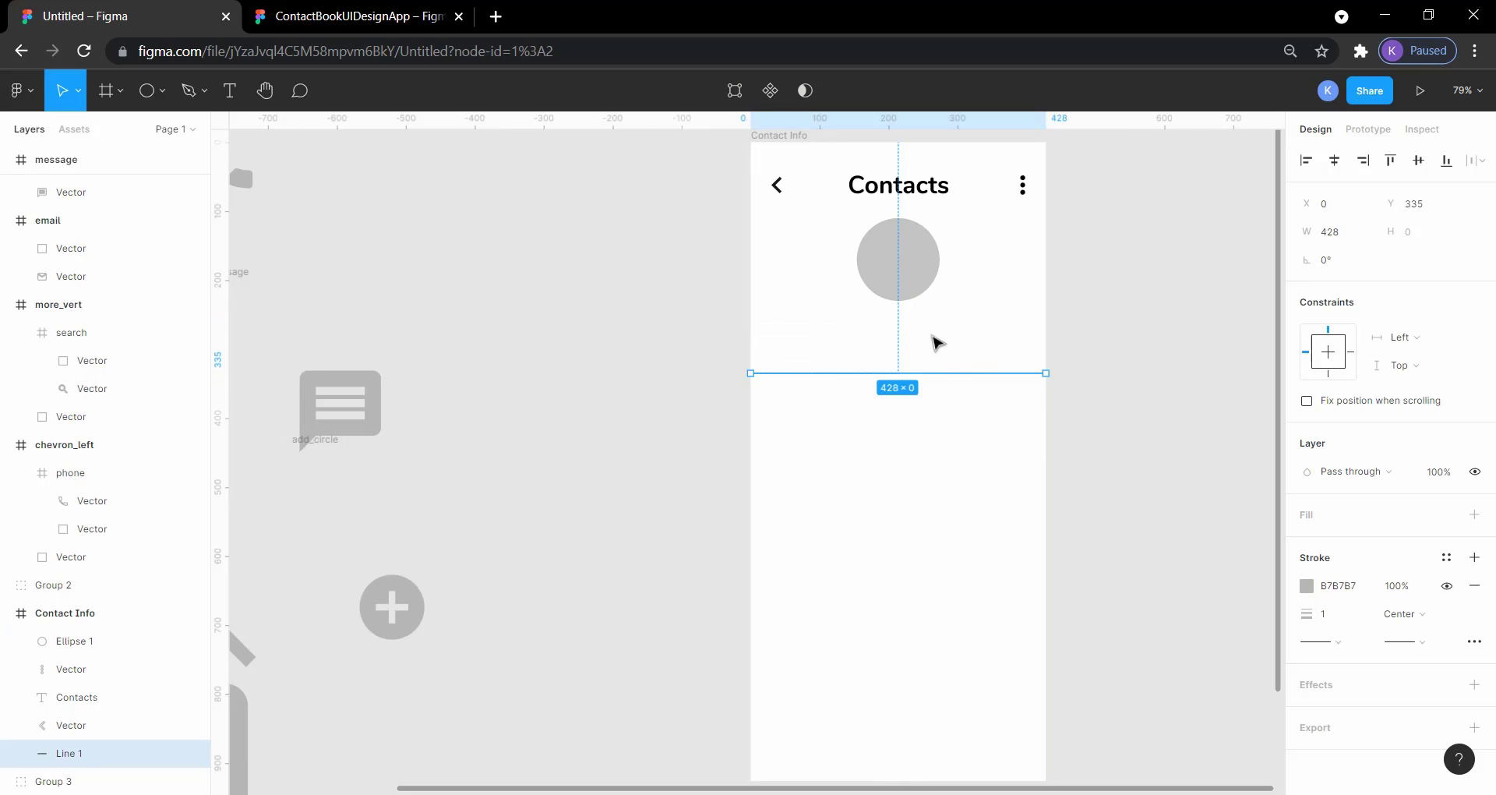
pyautogui.press('Down')
pyautogui.hotkey('shift', 'Down')
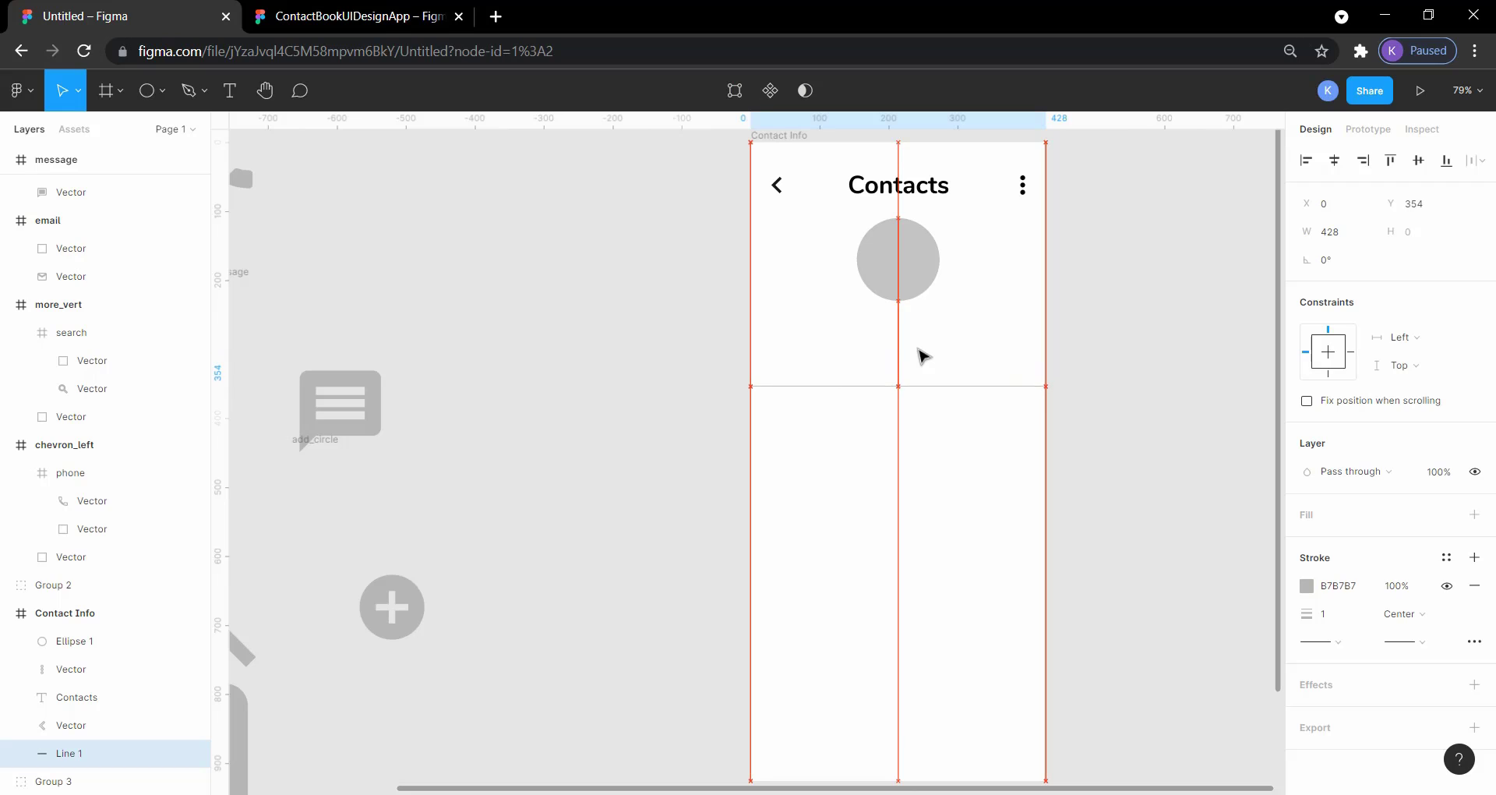
# Step: Copy the contact's name text from the reference screen and place it below the circle at X 158, Y 270
pyautogui.click(344, 17)
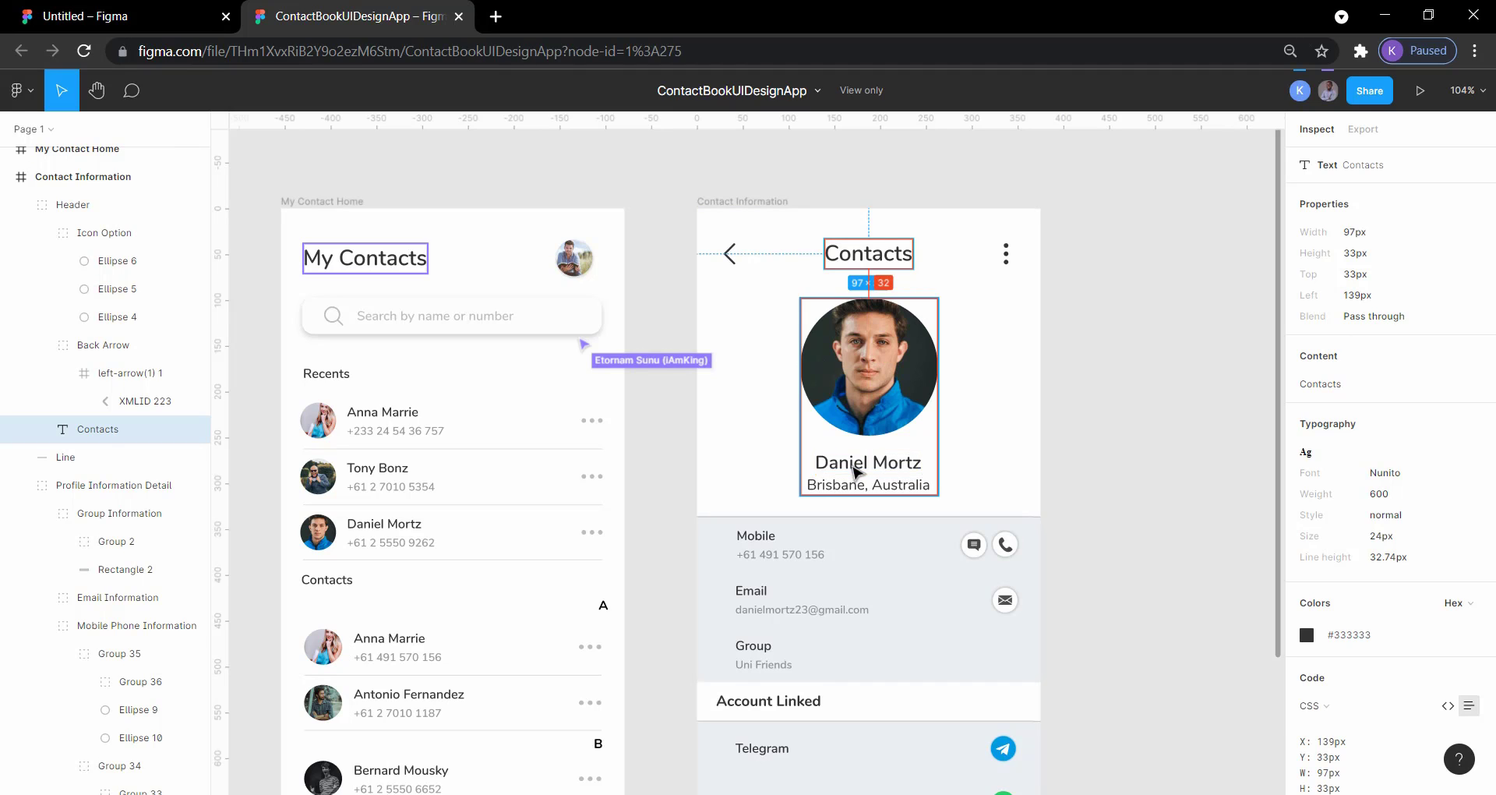
pyautogui.click(1103, 444)
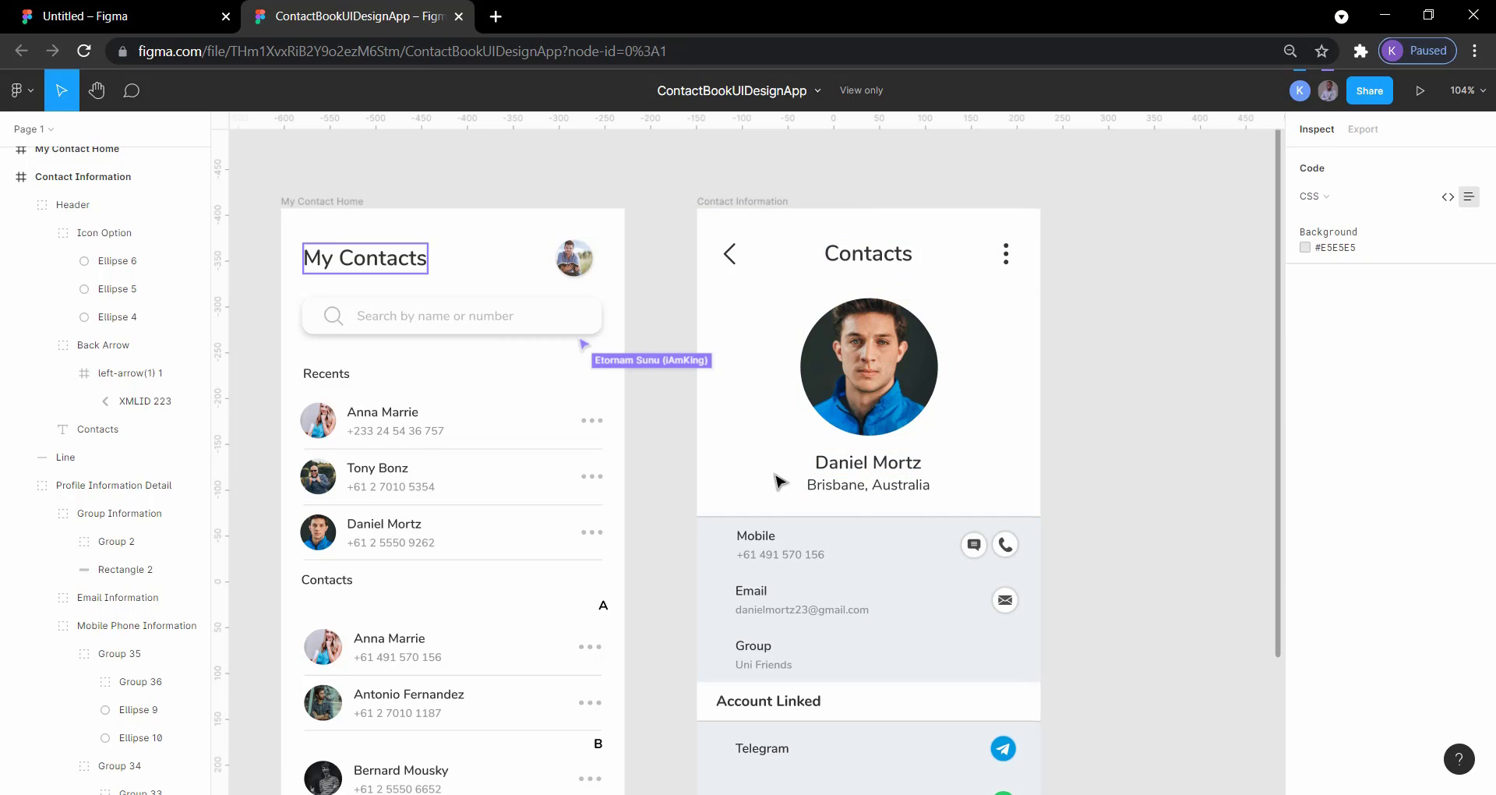
pyautogui.click(854, 465)
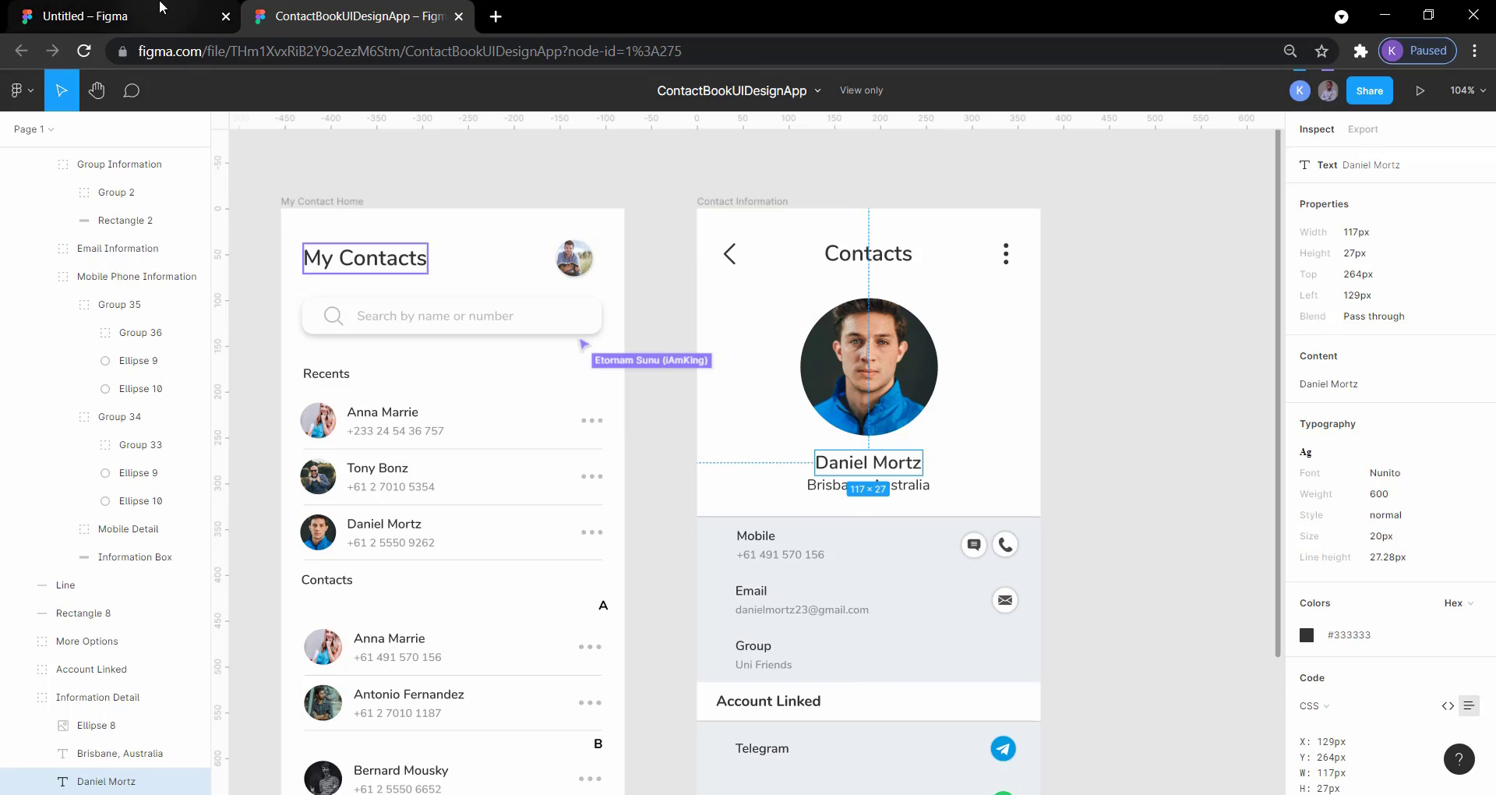
pyautogui.click(86, 16)
pyautogui.click(842, 325)
pyautogui.hotkey('ctrl', 'v')
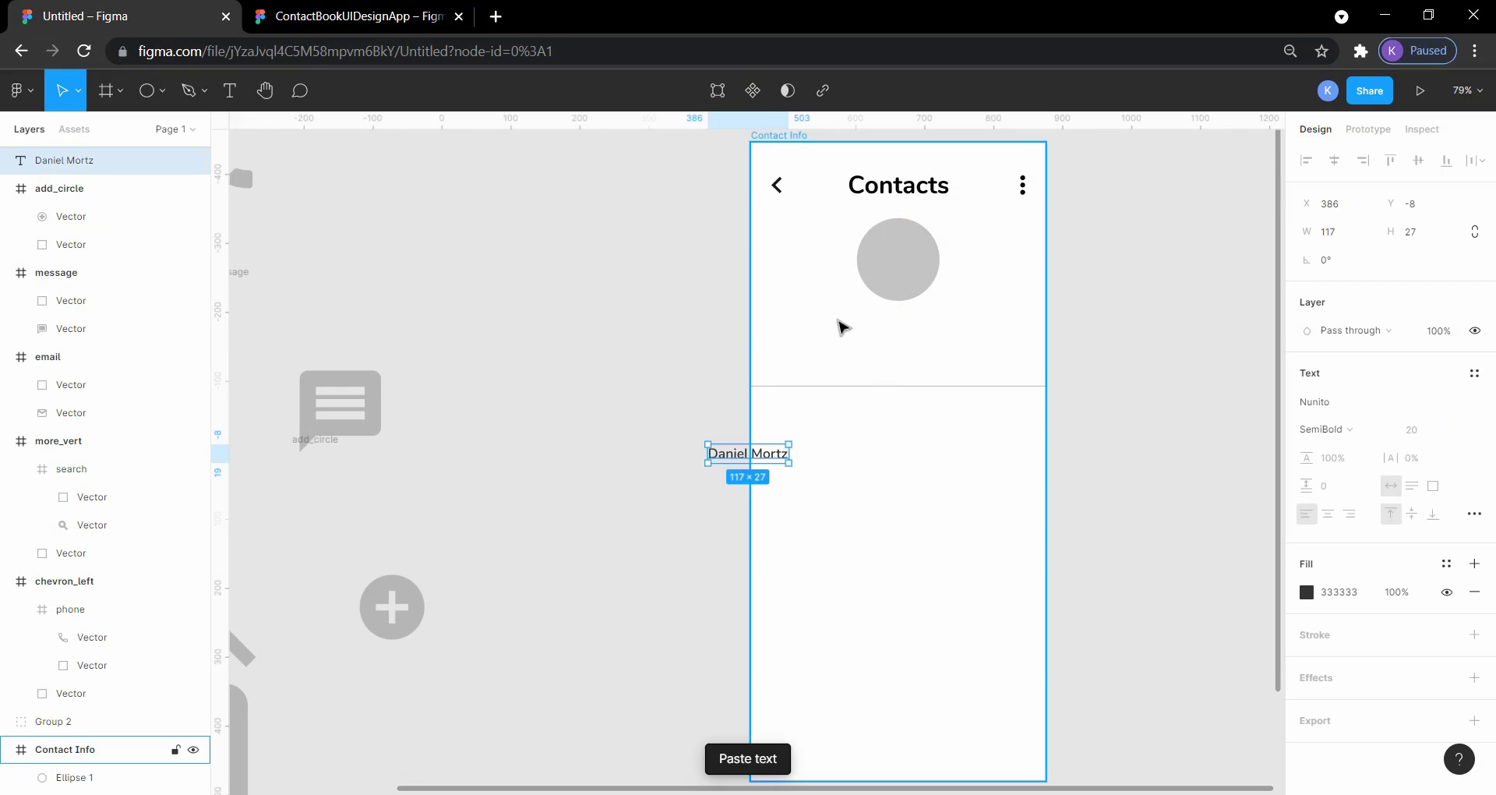
pyautogui.moveTo(749, 452); pyautogui.dragTo(900, 340)
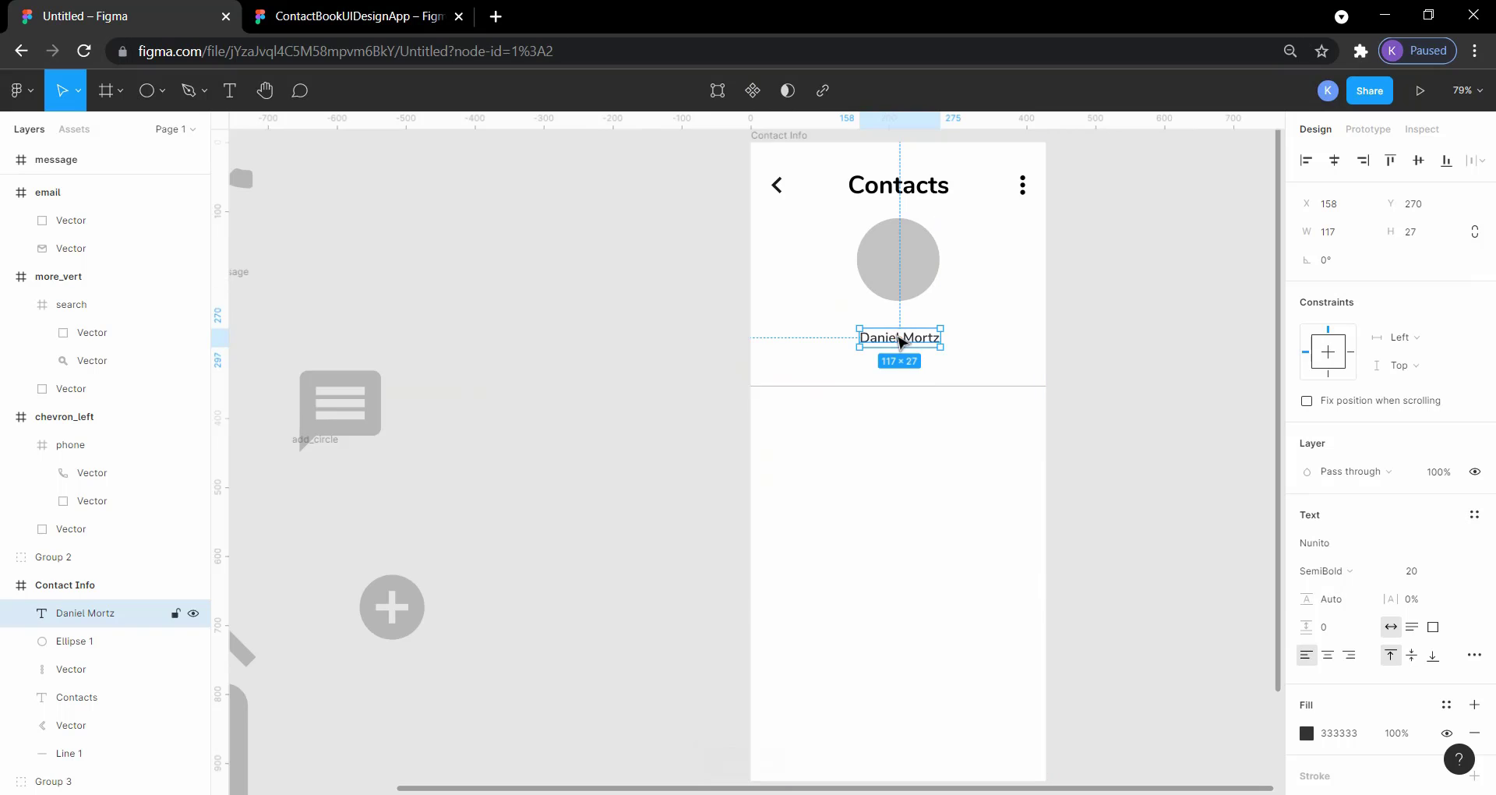
# Step: Copy the location text from the reference screen and place it directly below the contact's name at X 149, Y 297
pyautogui.click(327, 15)
pyautogui.click(900, 493)
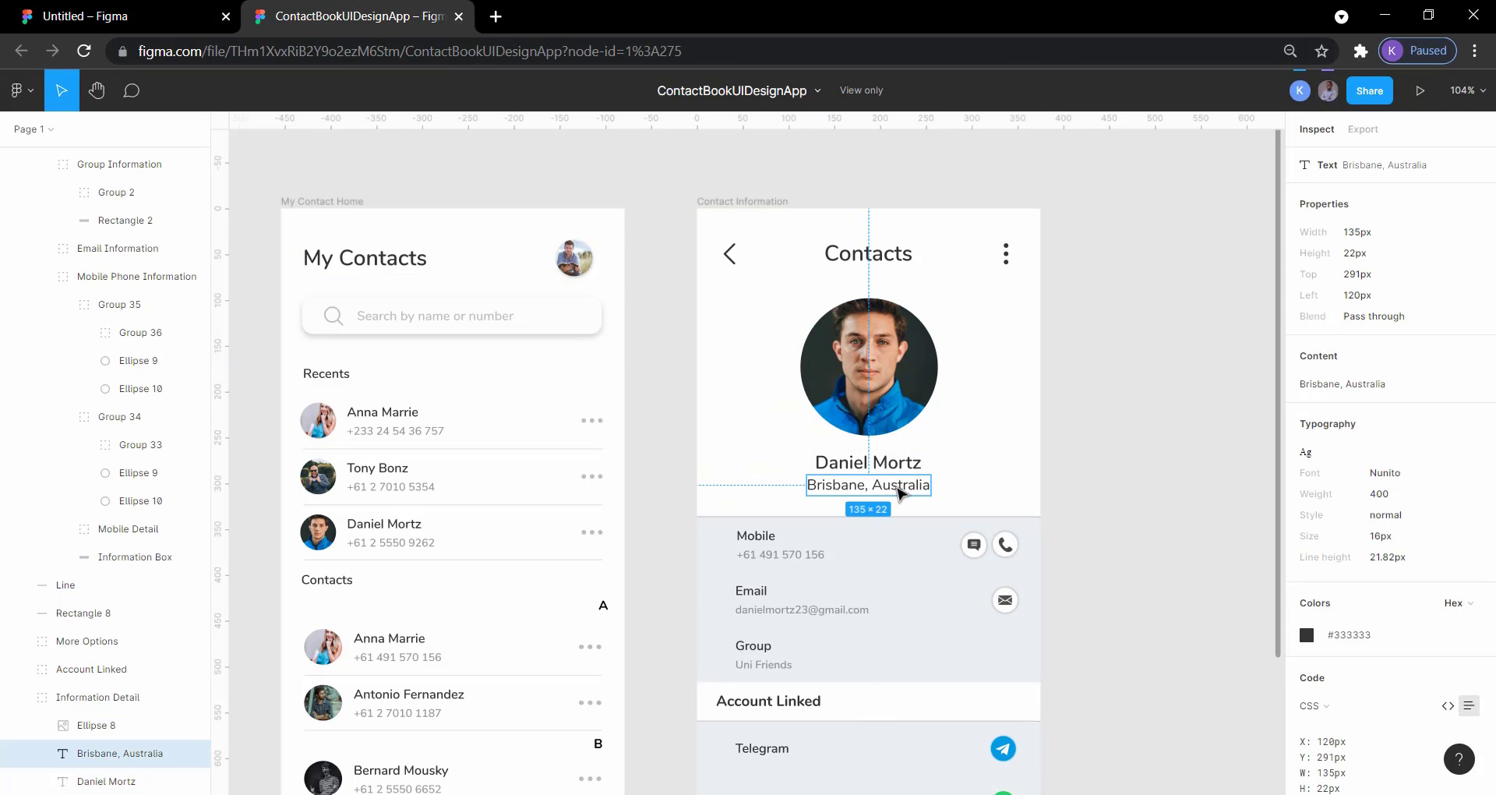
pyautogui.click(238, 8)
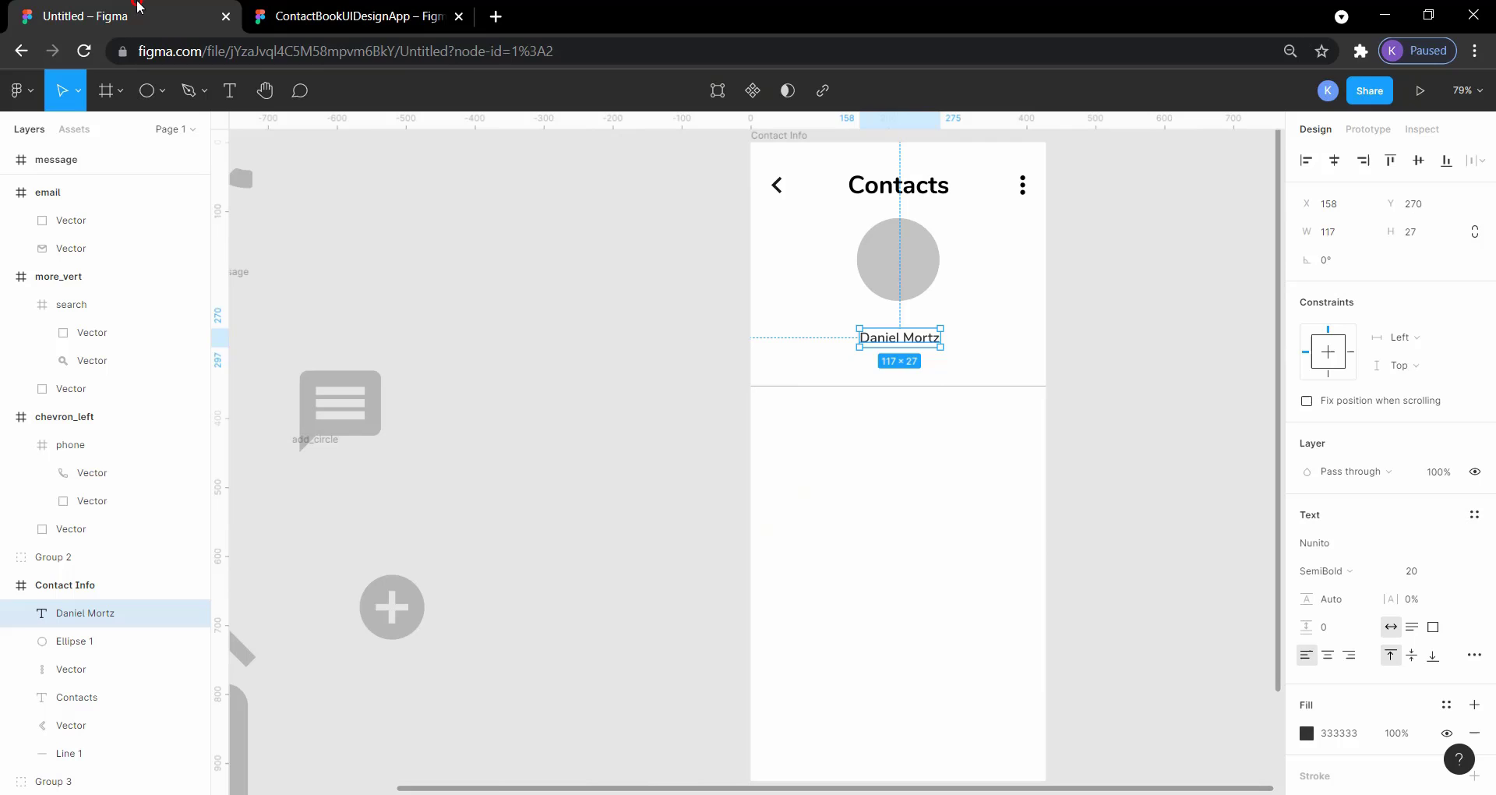
pyautogui.click(845, 364)
pyautogui.write('Brisbane, Australia')
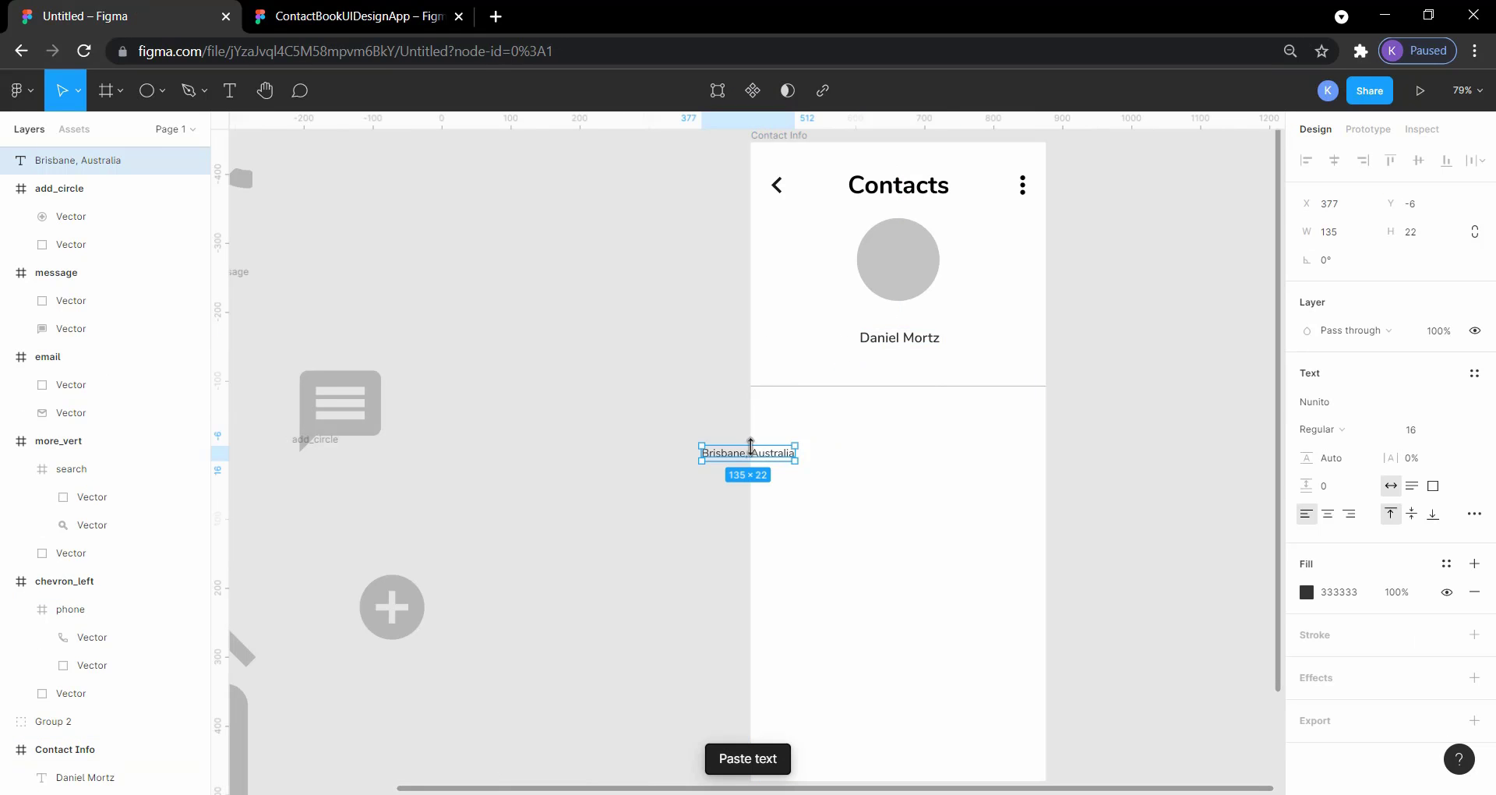
pyautogui.moveTo(744, 453); pyautogui.dragTo(896, 366)
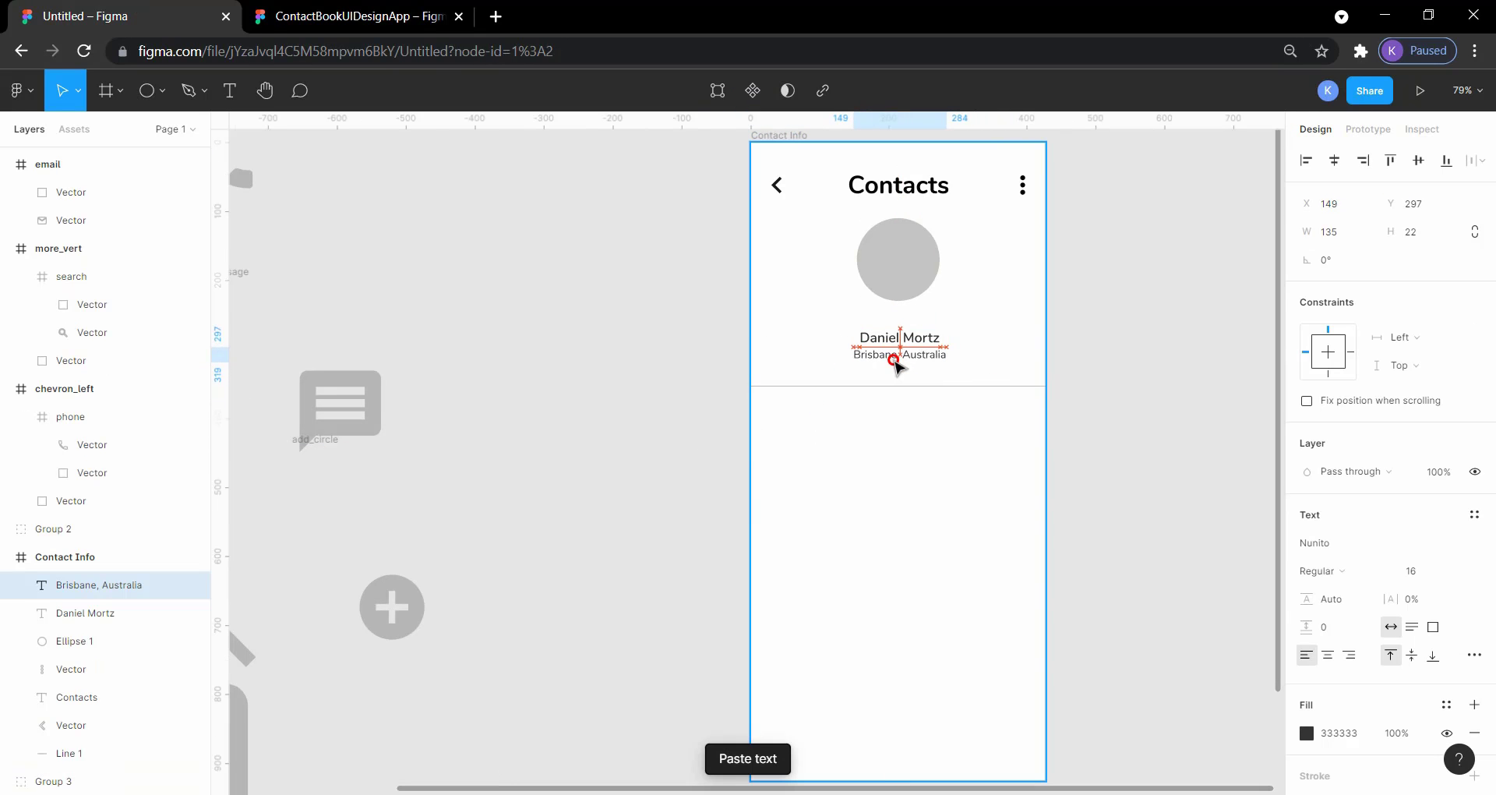
pyautogui.click(1178, 351)
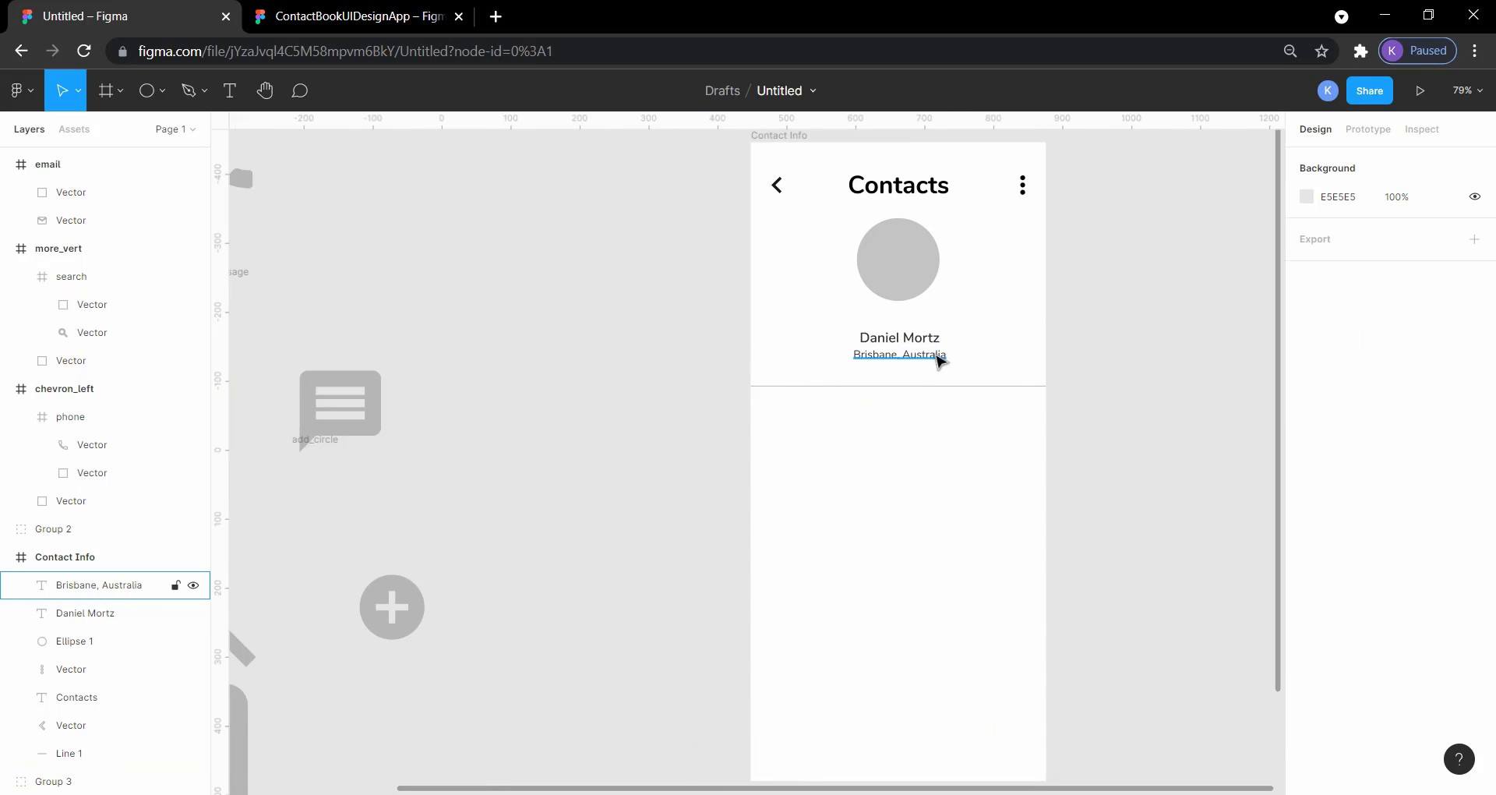
# Step: Inspect the alignment and spacing of the name and location texts relative to the circle
pyautogui.click(929, 343)
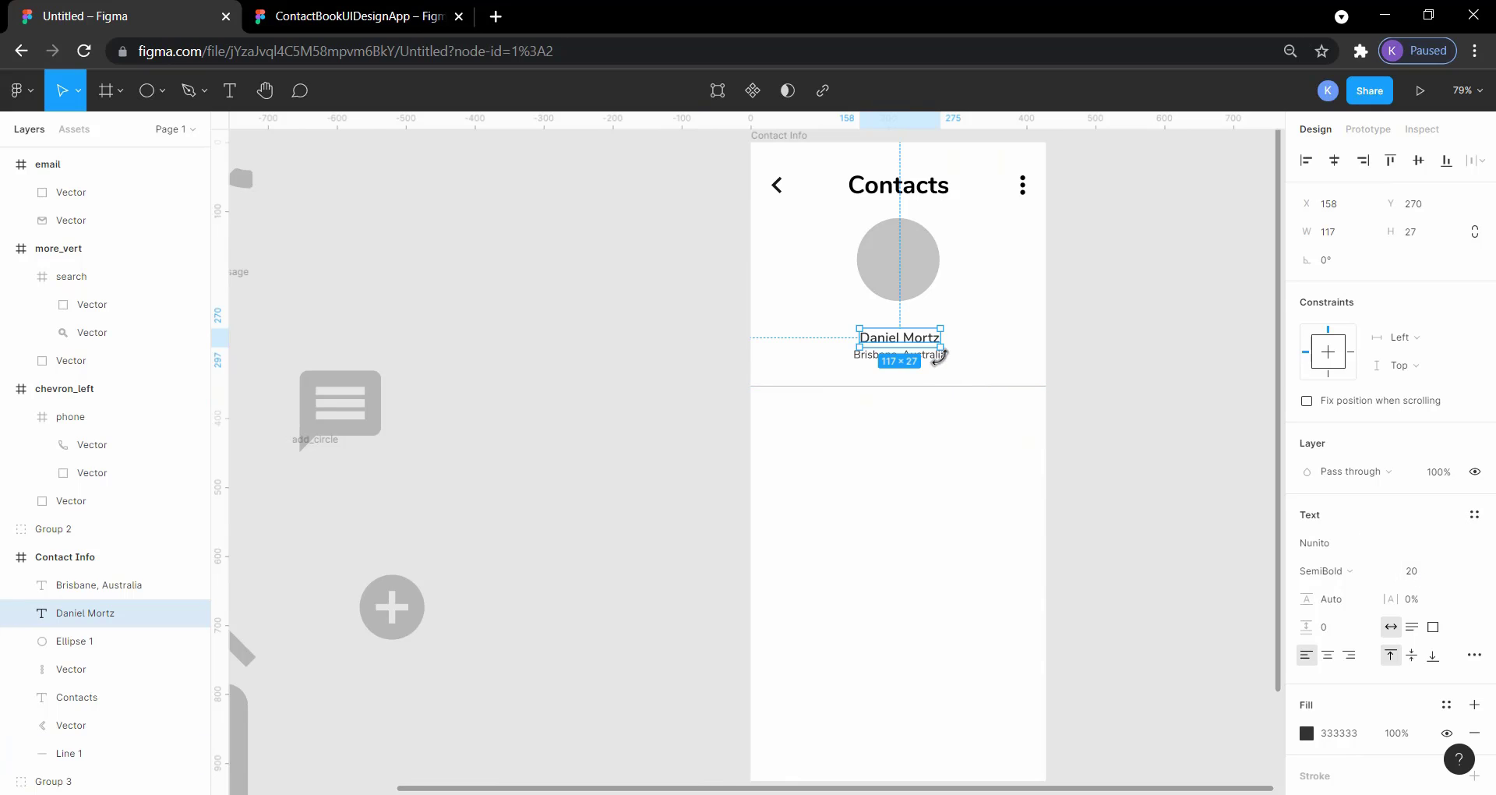
pyautogui.click(1056, 352)
pyautogui.click(936, 356)
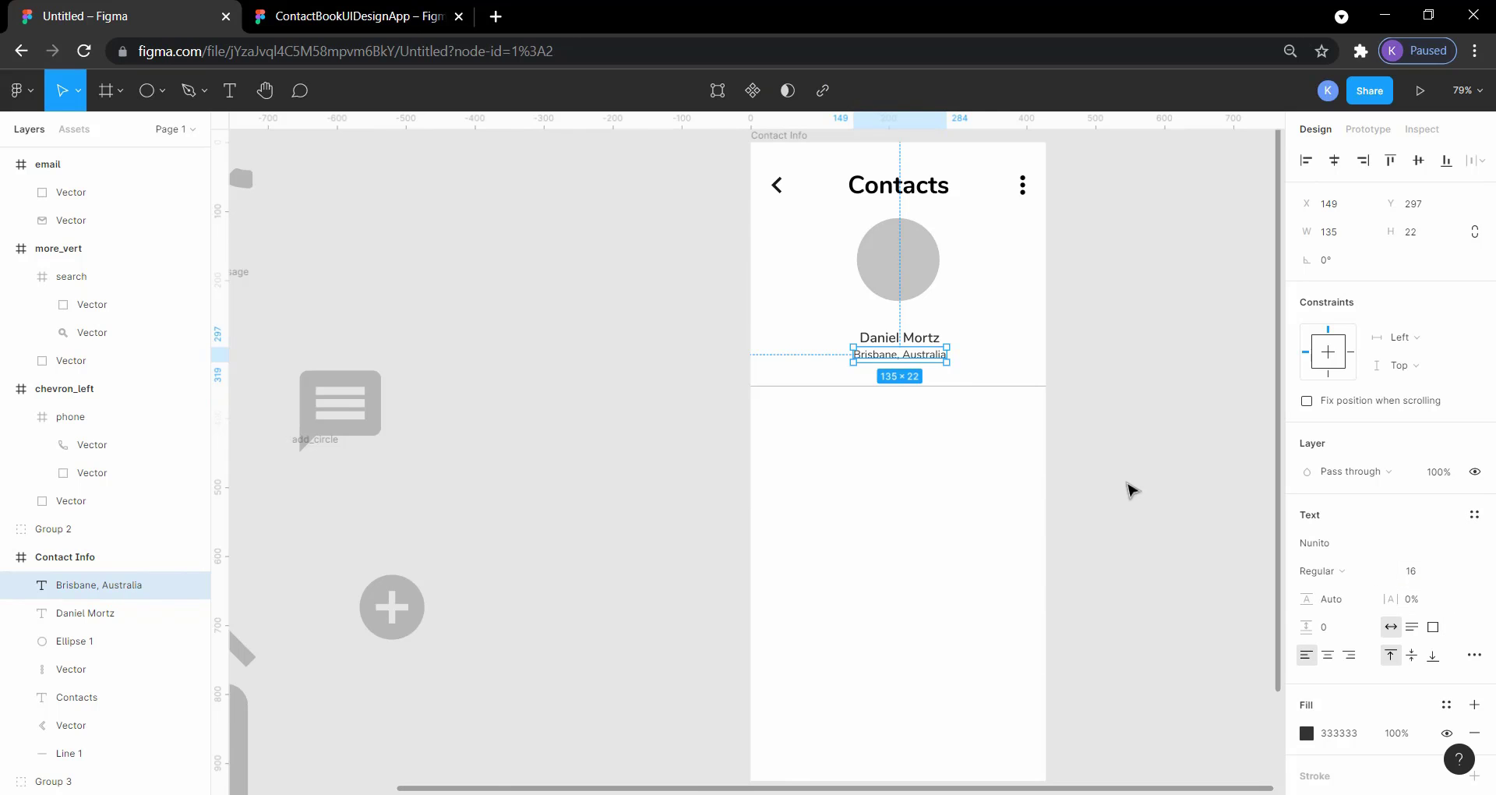
pyautogui.click(1130, 481)
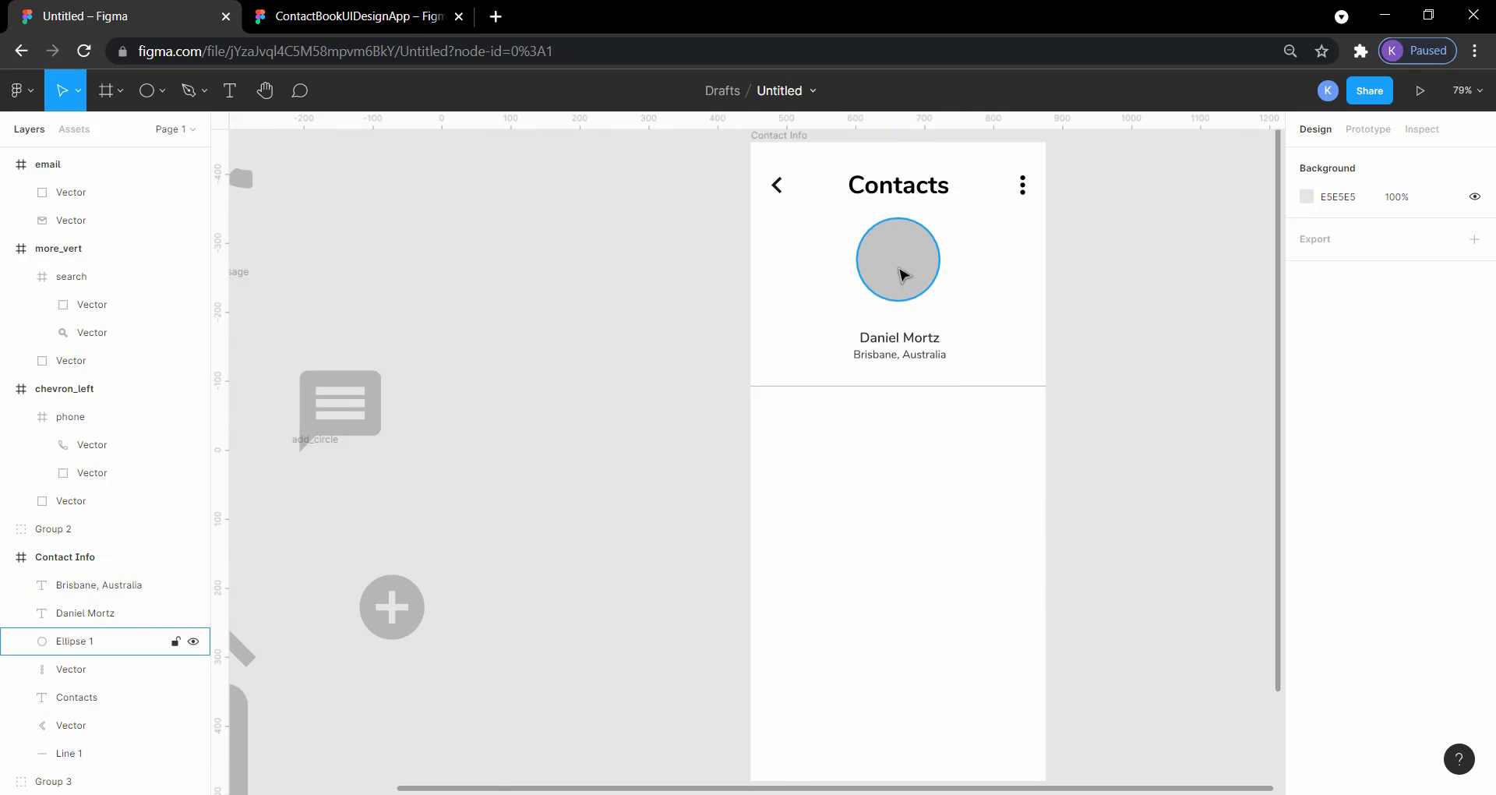
pyautogui.click(908, 299)
pyautogui.click(904, 337)
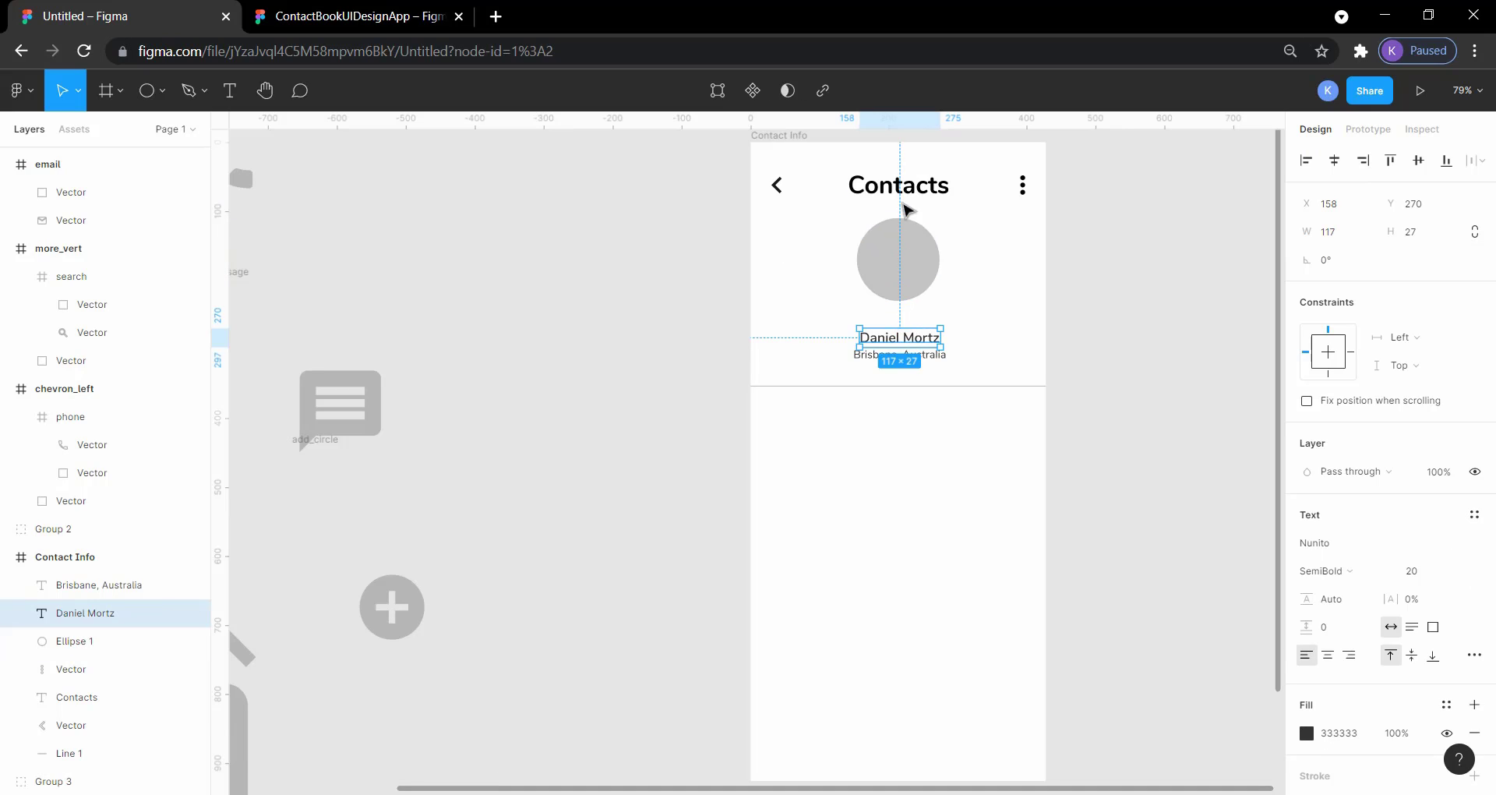
pyautogui.click(1169, 361)
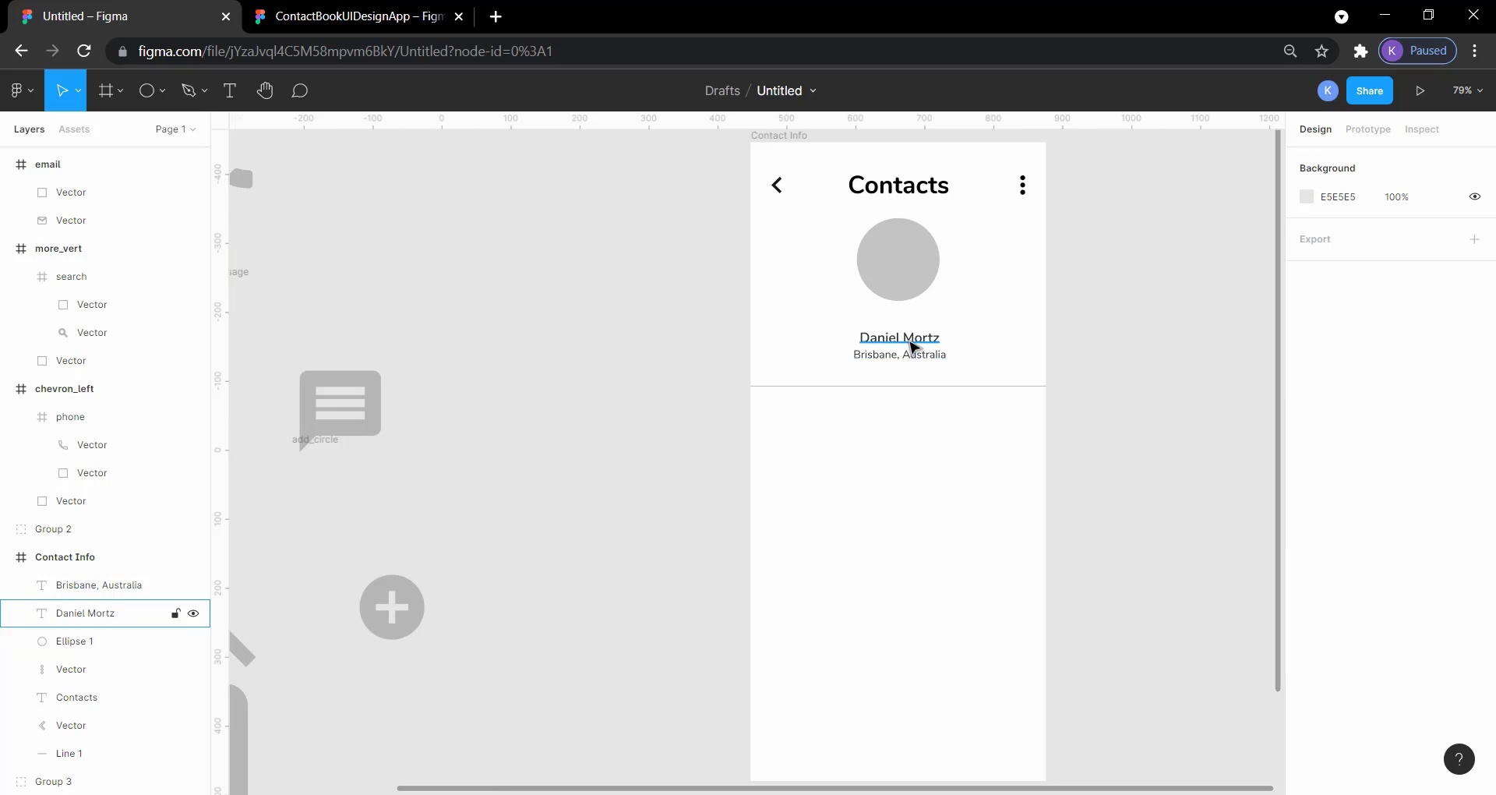
pyautogui.click(911, 340)
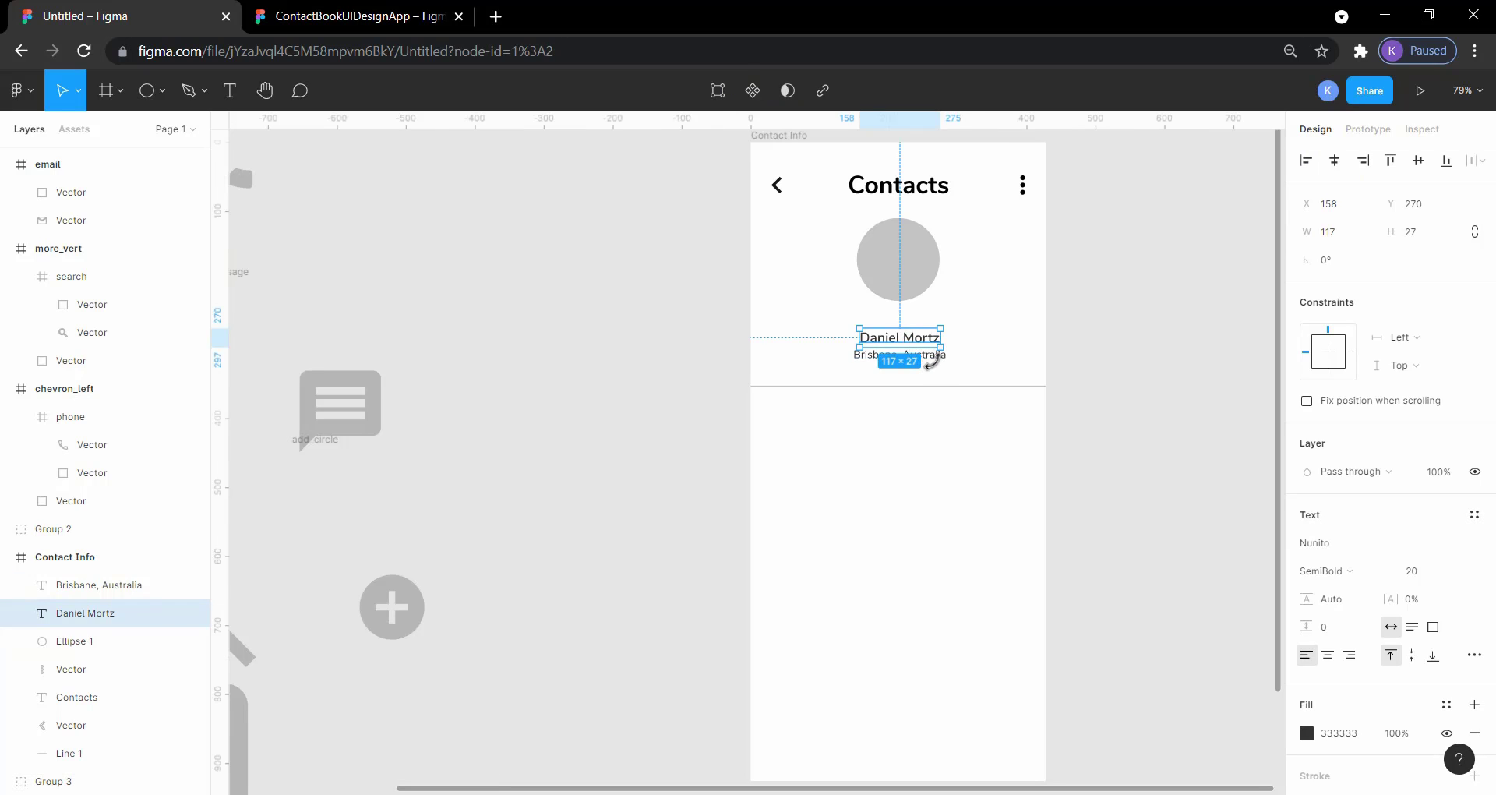
pyautogui.click(1152, 378)
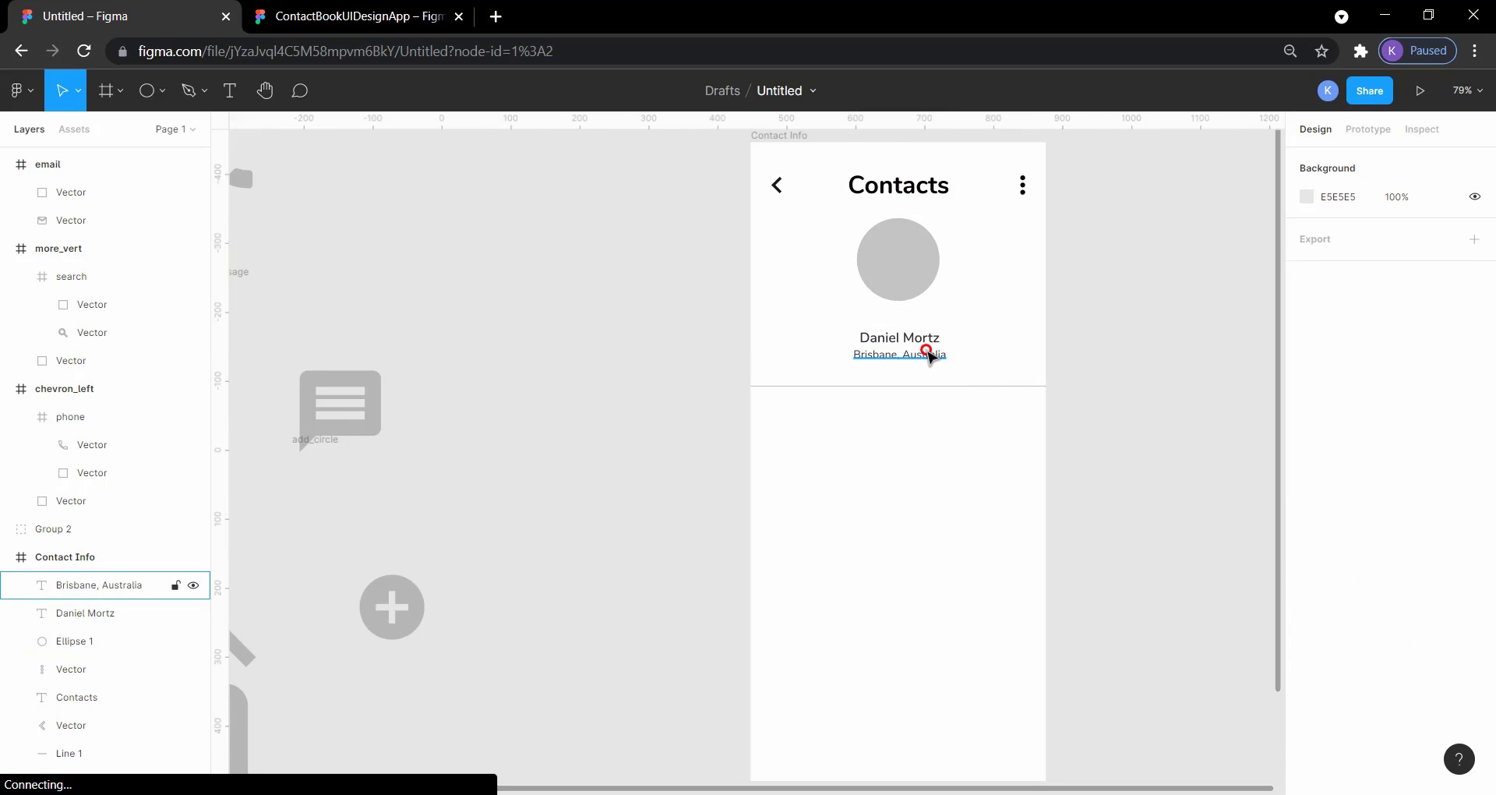
# Step: Move the name and location texts together up by about 10 px, closer to the circle
pyautogui.click(929, 350)
pyautogui.keyDown('shift'); pyautogui.click(916, 335); pyautogui.keyUp('shift')
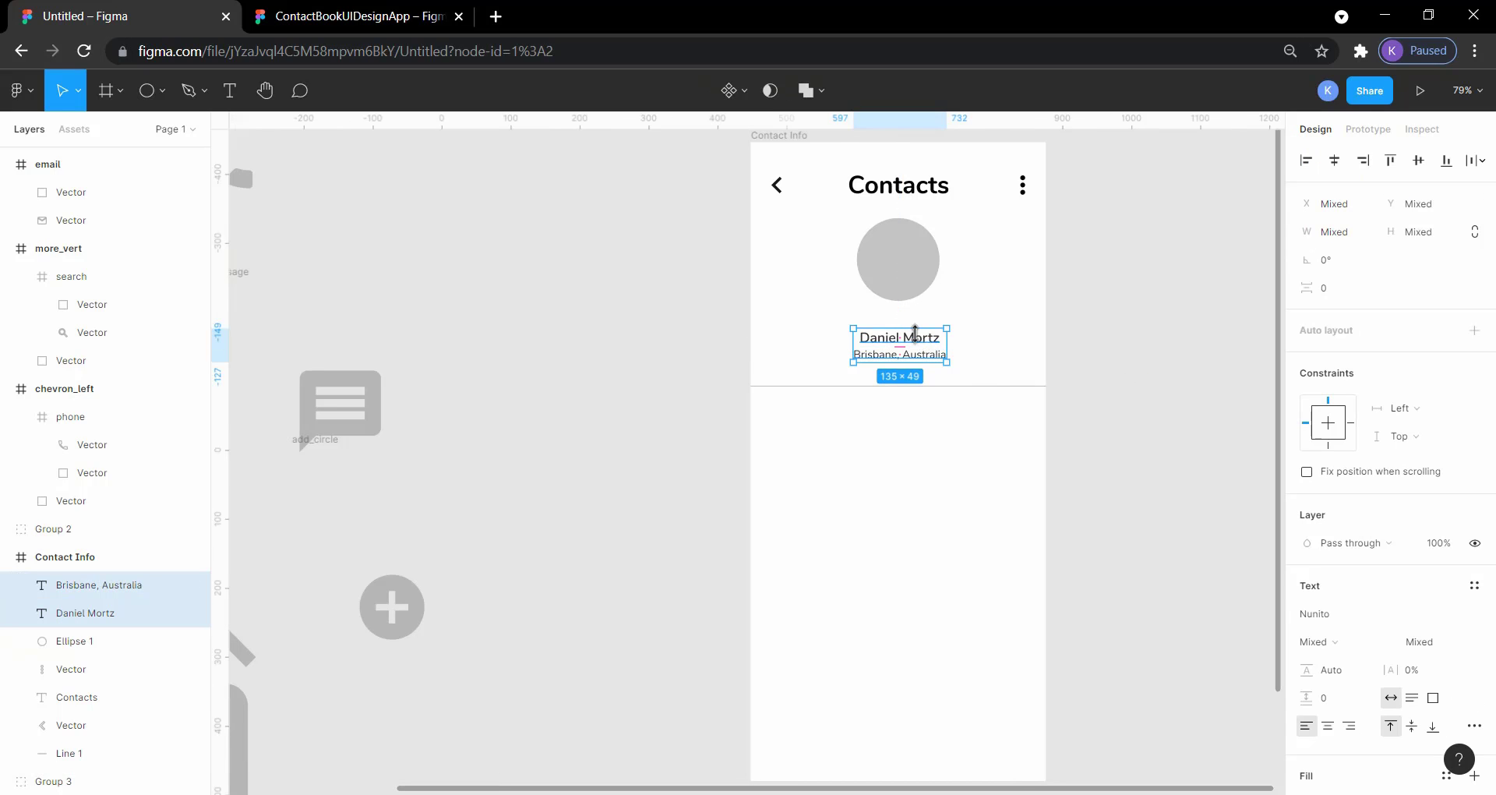
pyautogui.press('Up')
pyautogui.press('Up')
pyautogui.press('Up')
pyautogui.press('Up')
pyautogui.press('Up')
pyautogui.press('Up')
pyautogui.press('Up')
pyautogui.press('Up')
pyautogui.press('Up')
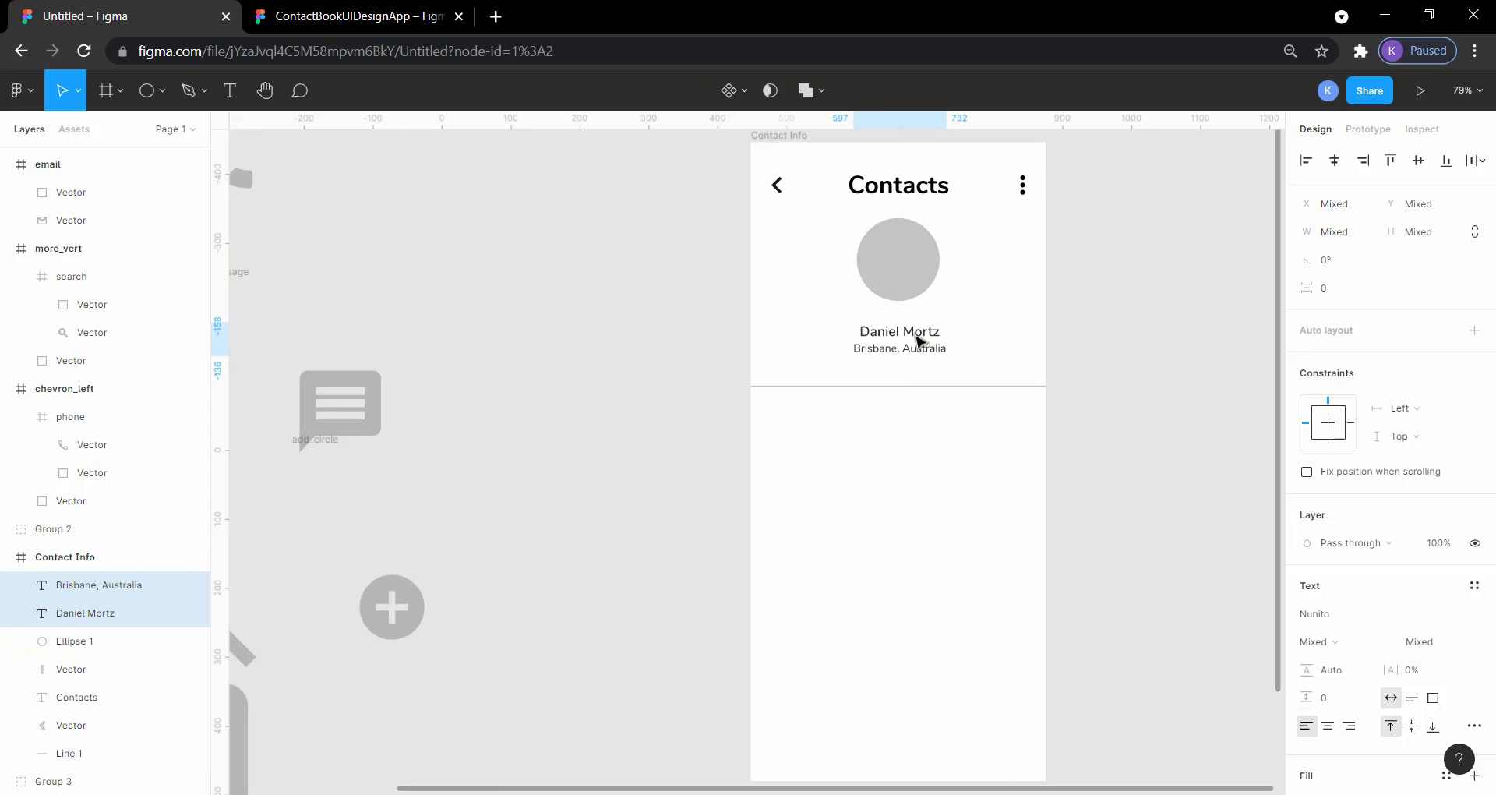
pyautogui.click(1129, 367)
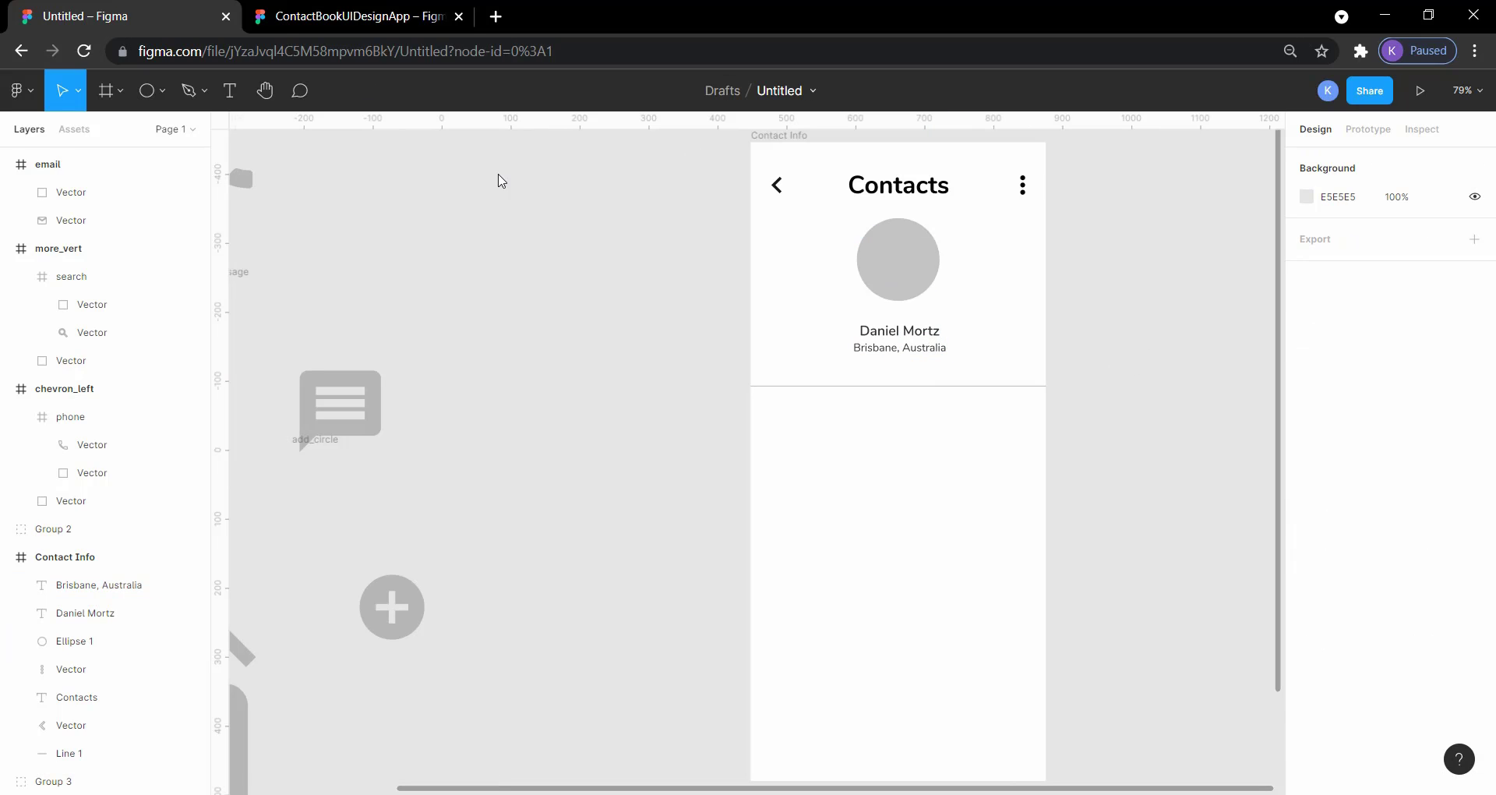
# Step: Review the contact details, Account Linked and More Options sections below the profile in the reference Contact Information screen
pyautogui.click(413, 16)
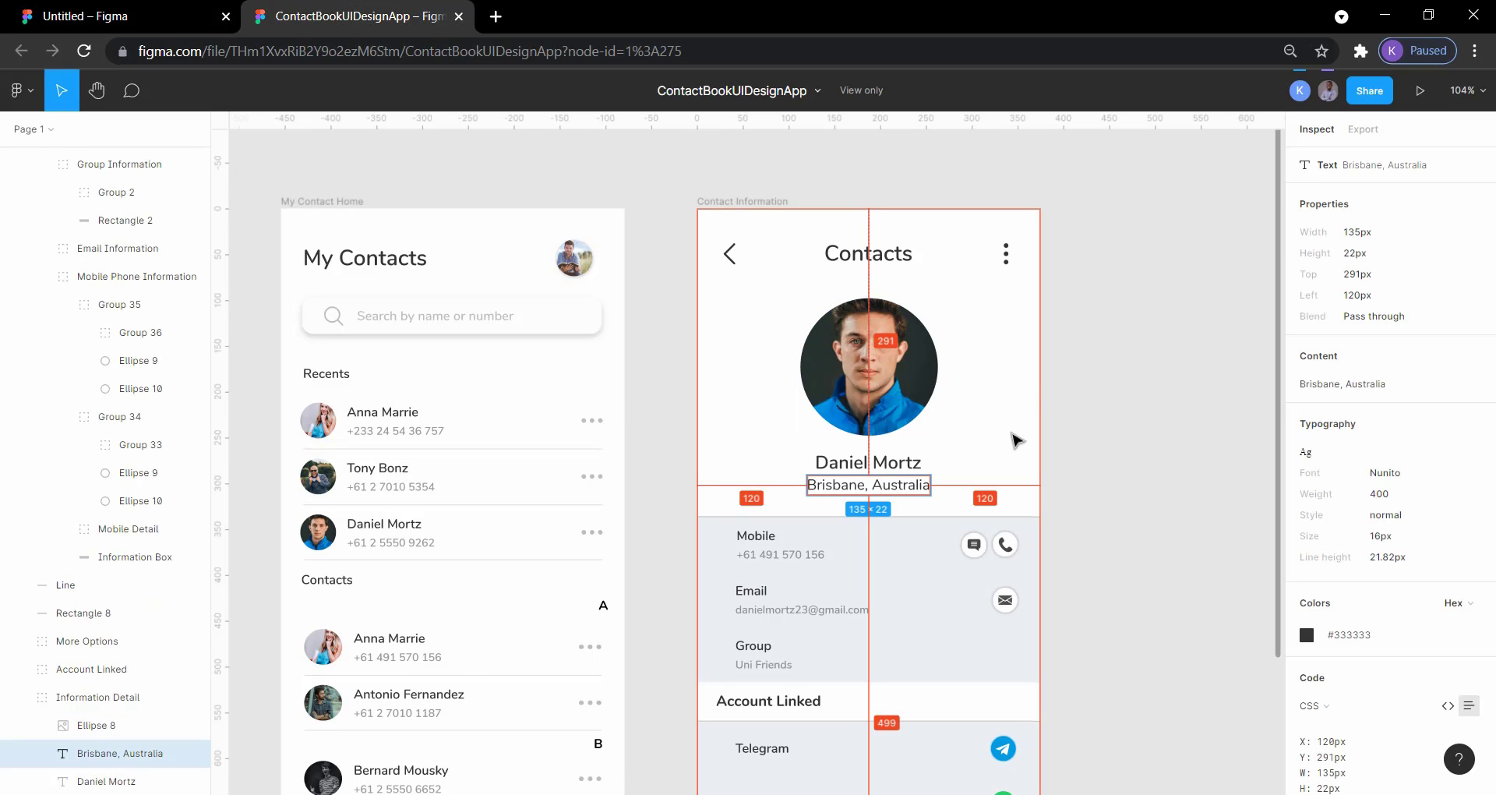
pyautogui.scroll(-3, 1016, 436)
pyautogui.scroll(-1, 1016, 440)
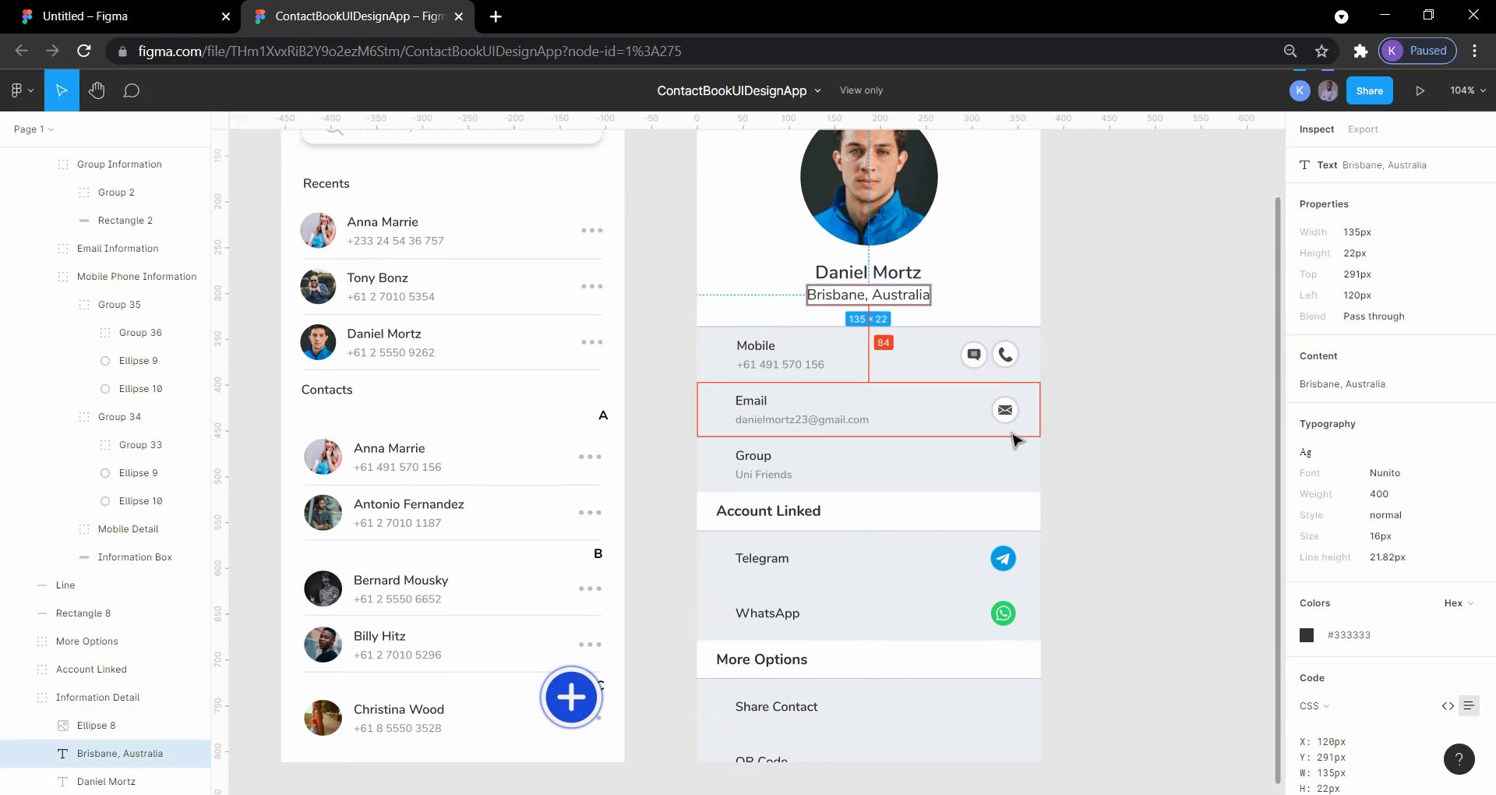
pyautogui.scroll(1, 1015, 440)
pyautogui.scroll(-3, 1015, 440)
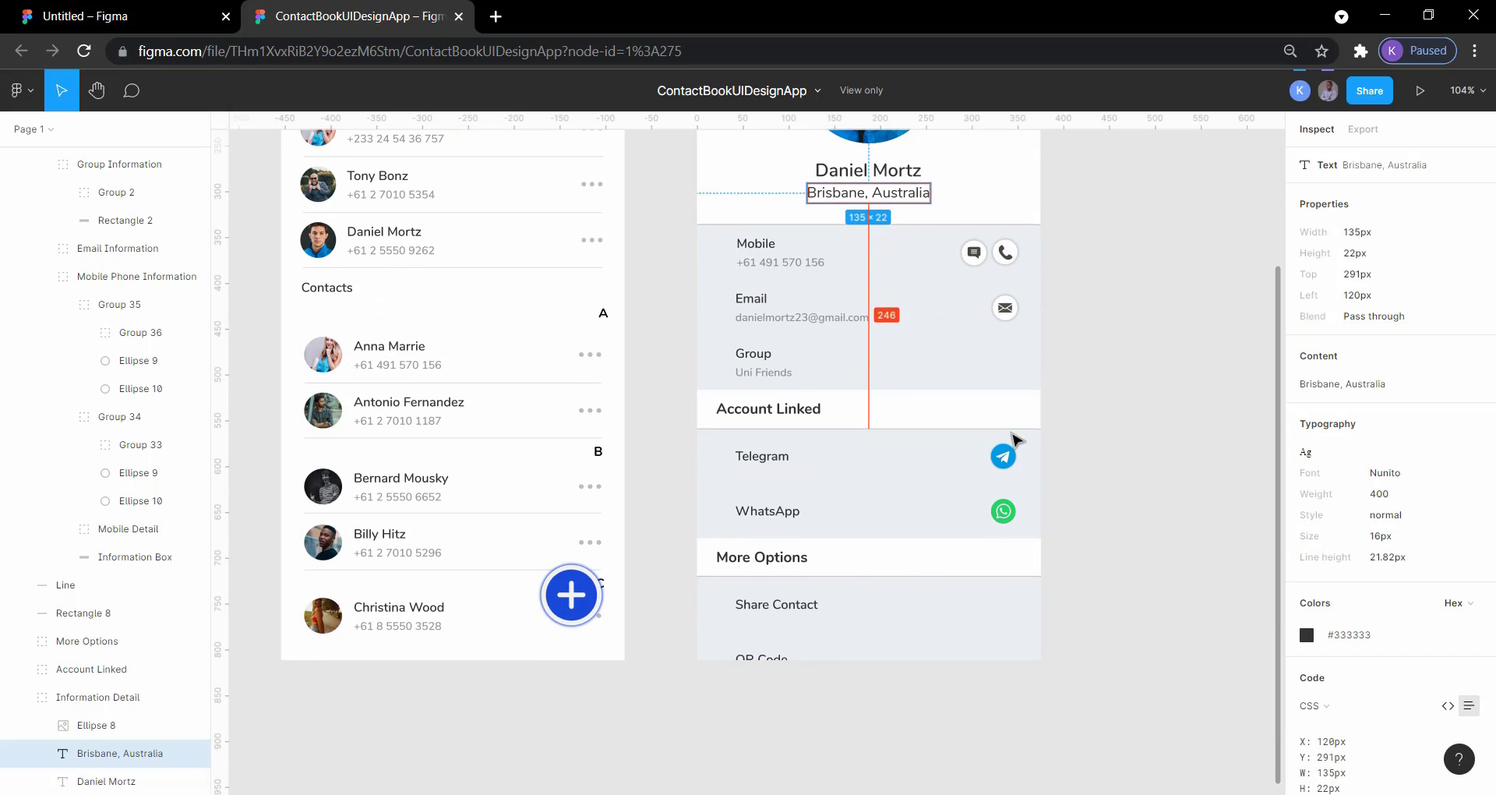
pyautogui.scroll(2, 1015, 440)
pyautogui.scroll(1, 1016, 440)
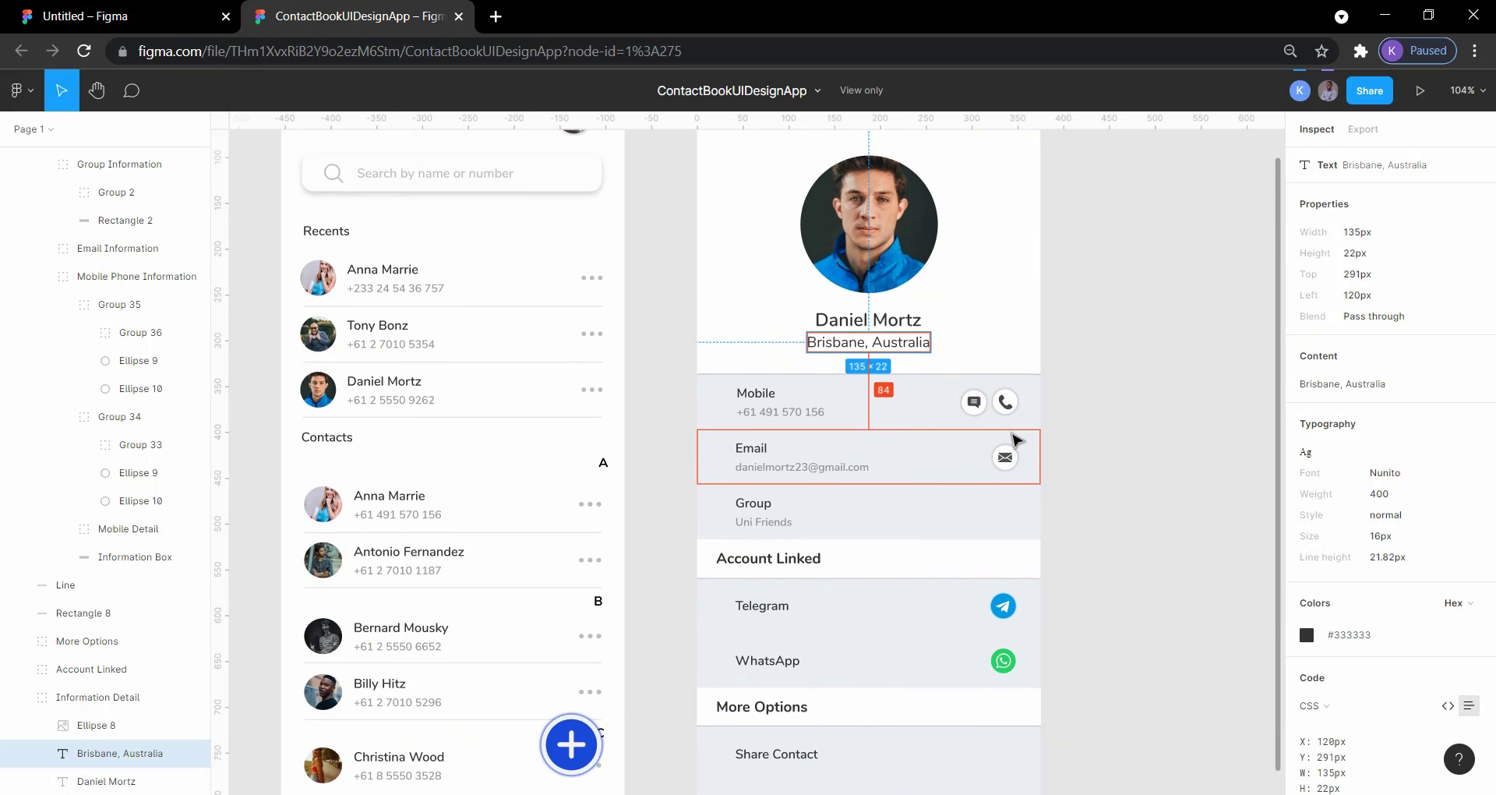
# Step: Copy the kitten photo from Pixabay as the profile picture and return to the Untitled Figma file
pyautogui.click(148, 16)
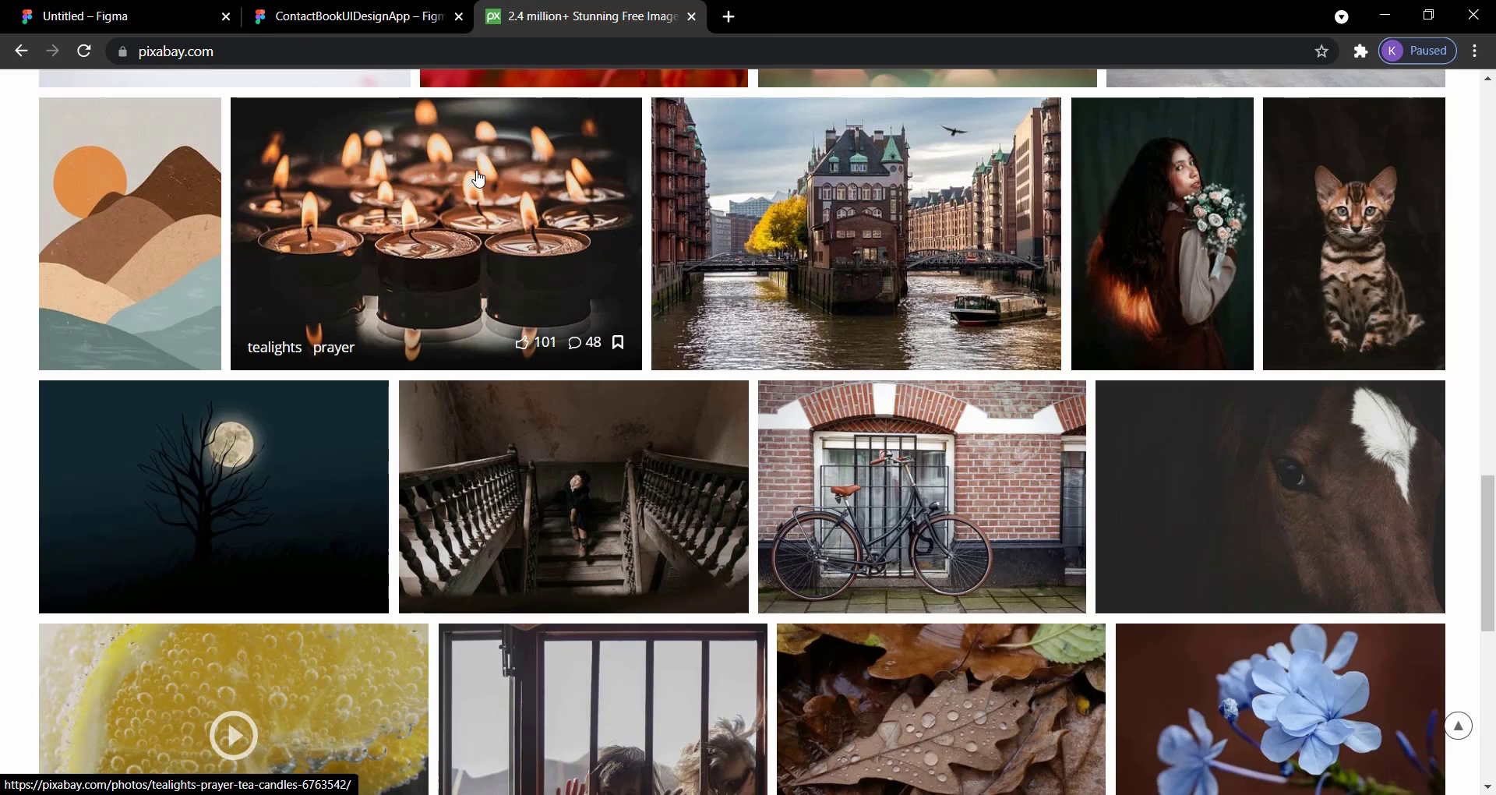
pyautogui.click(204, 53)
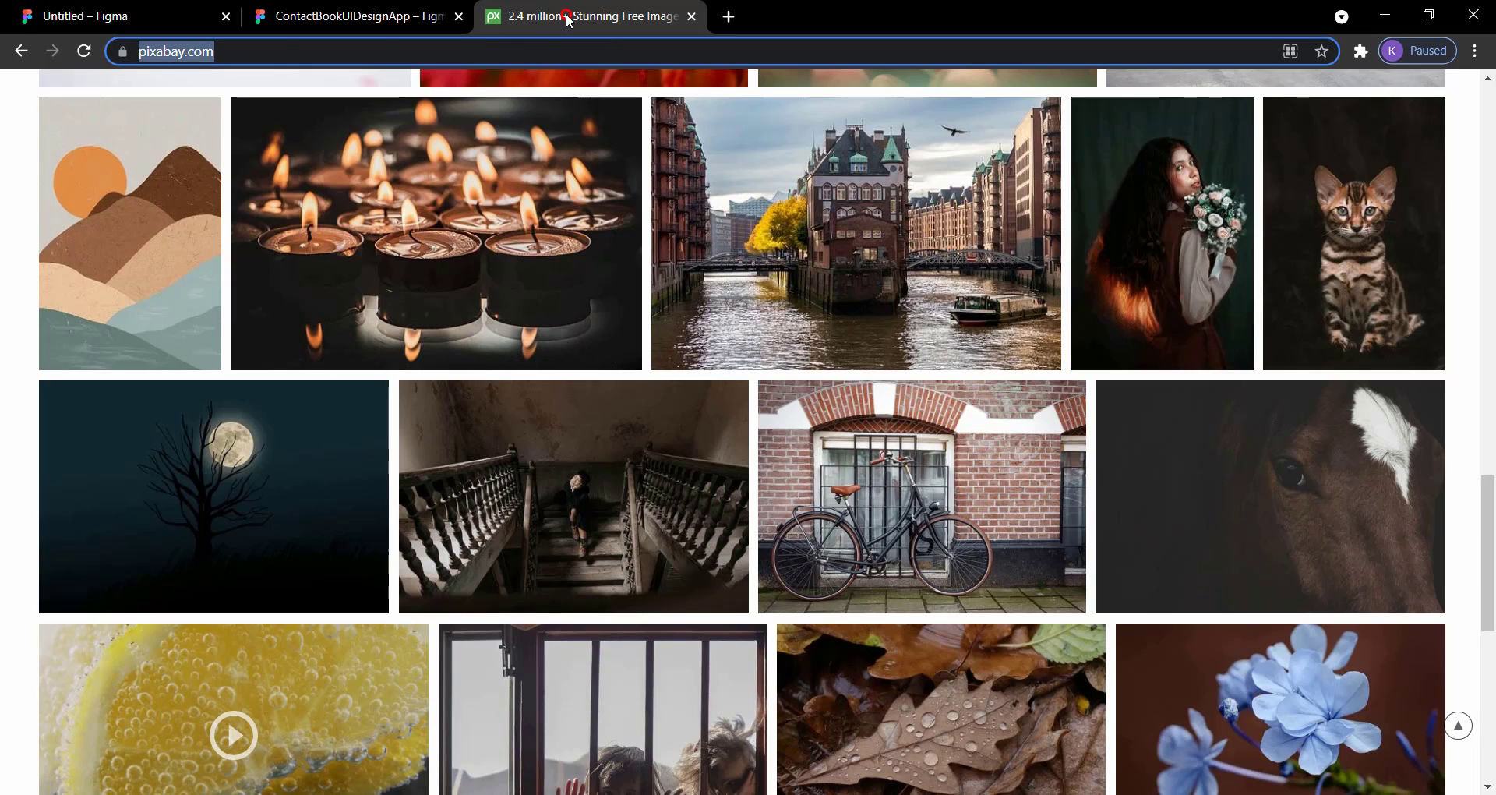
pyautogui.moveTo(1345, 225)
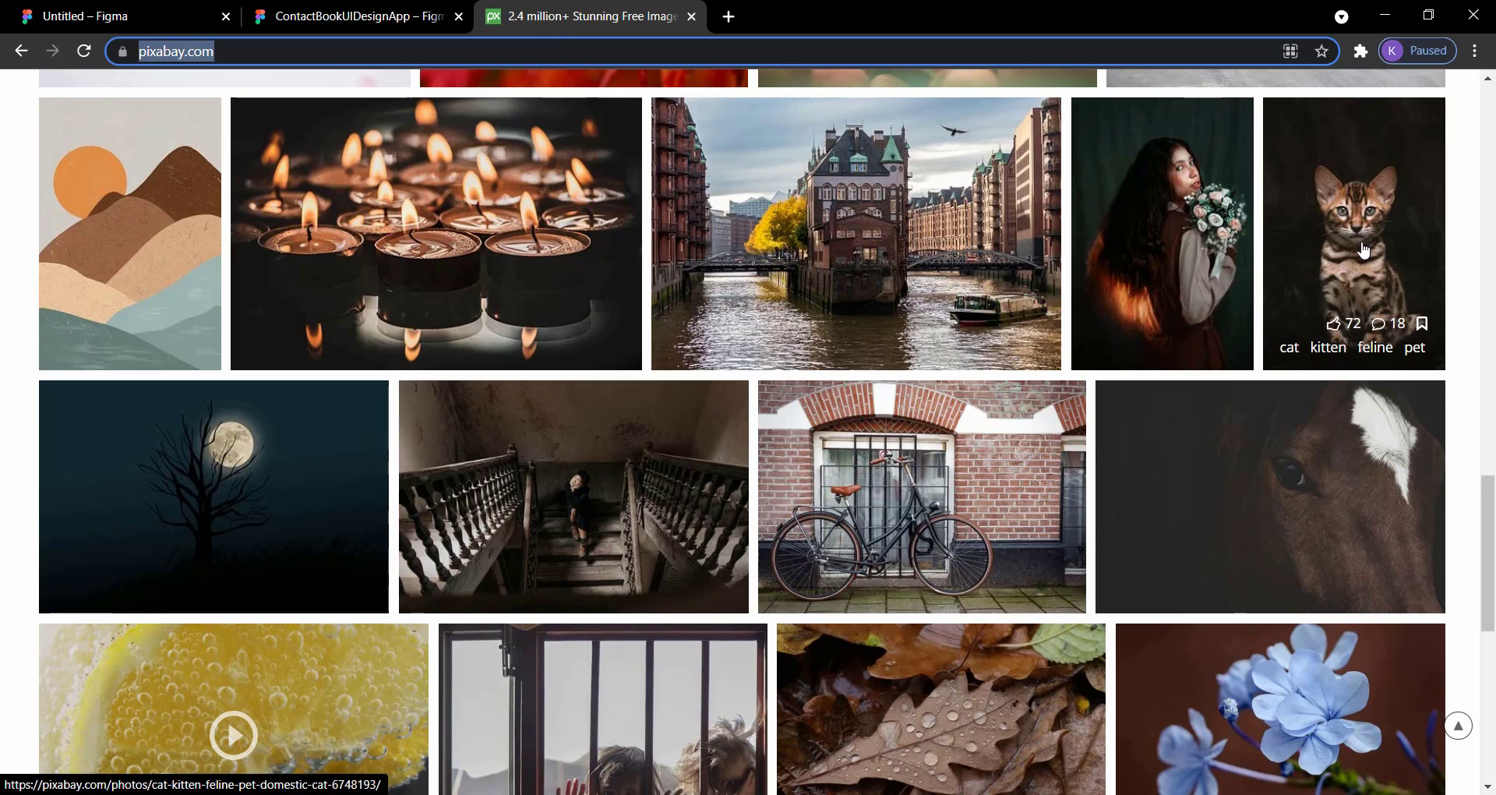
pyautogui.rightClick(1317, 179)
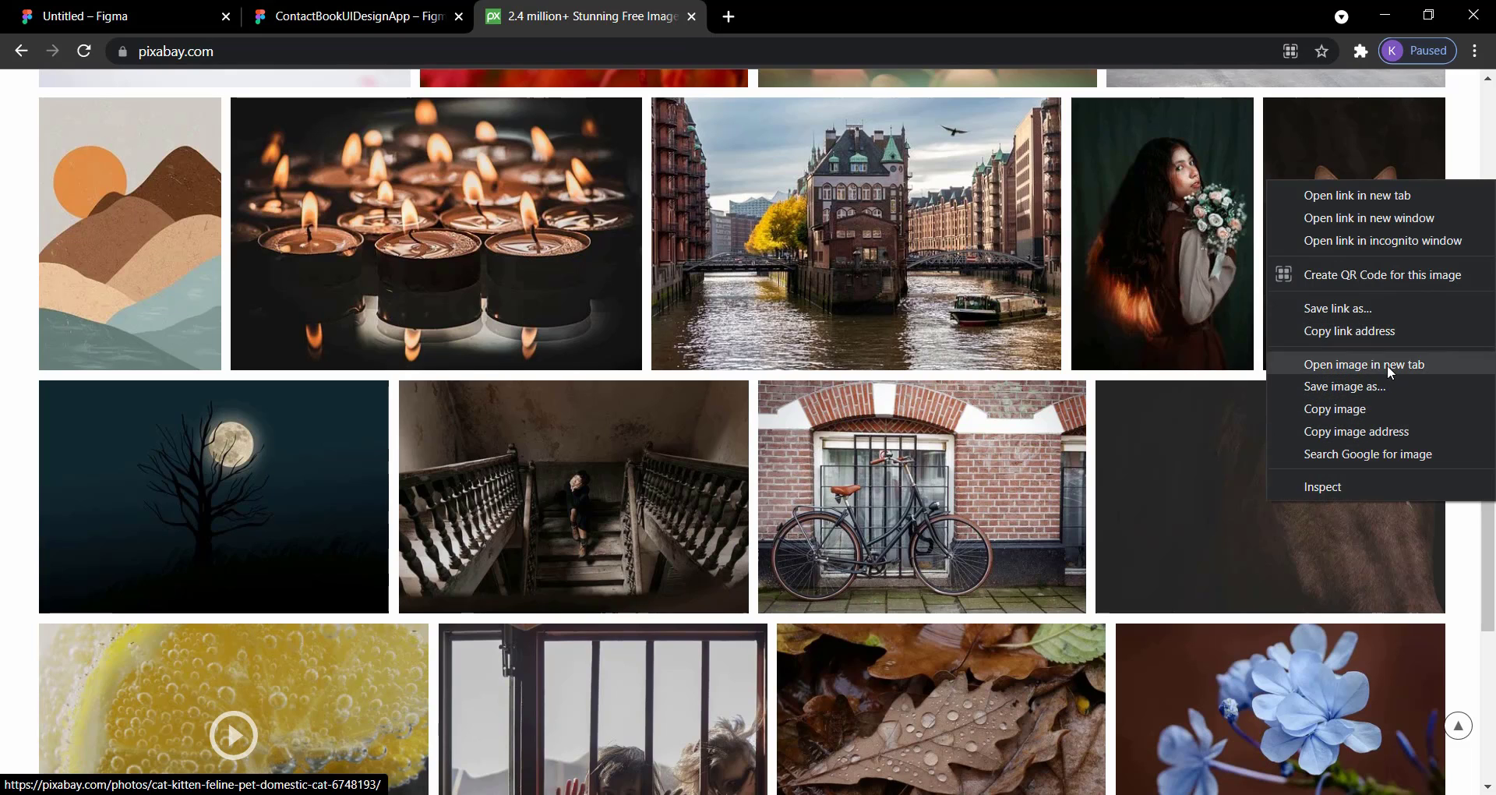
pyautogui.click(1338, 410)
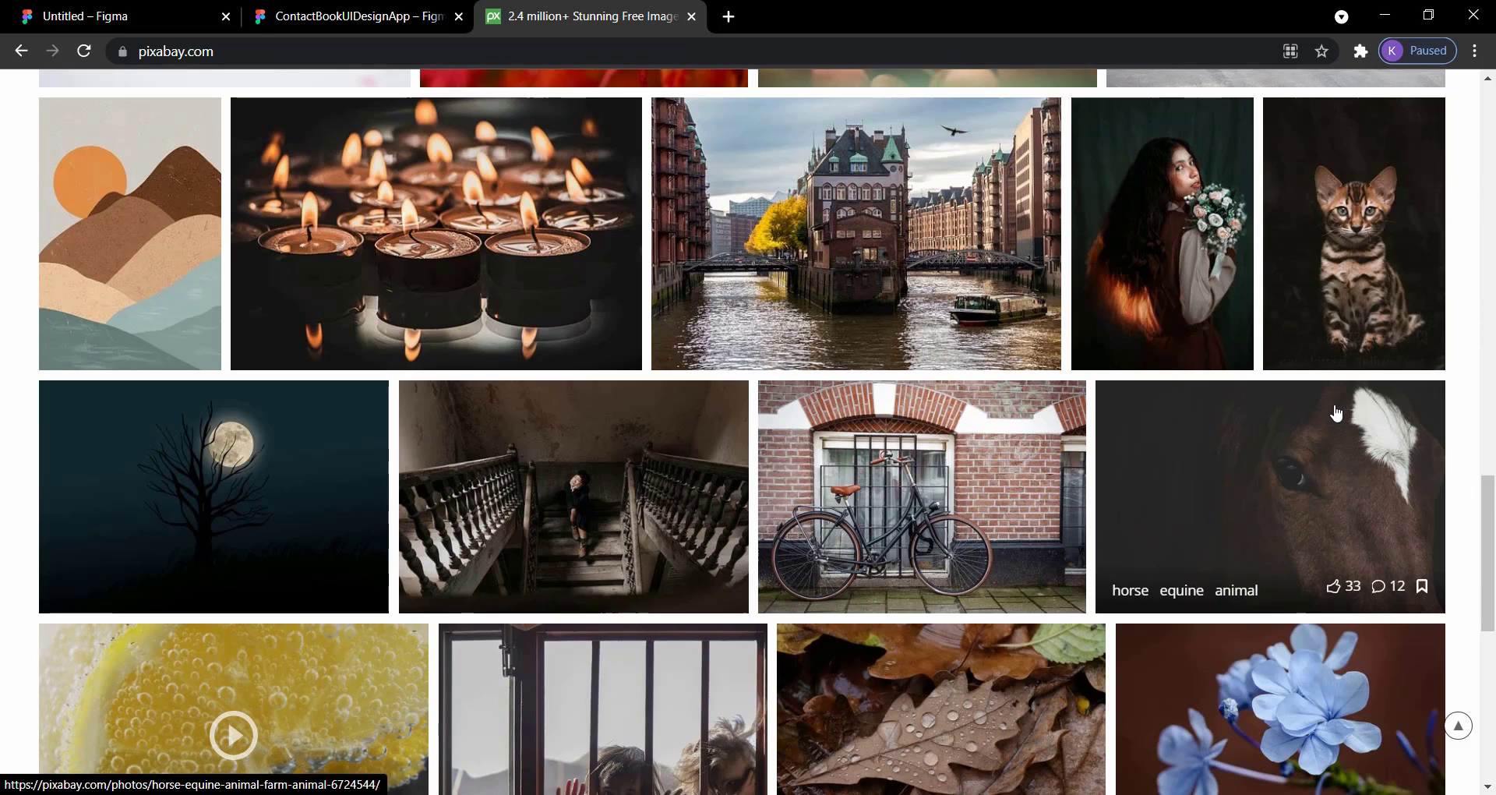
pyautogui.click(106, 16)
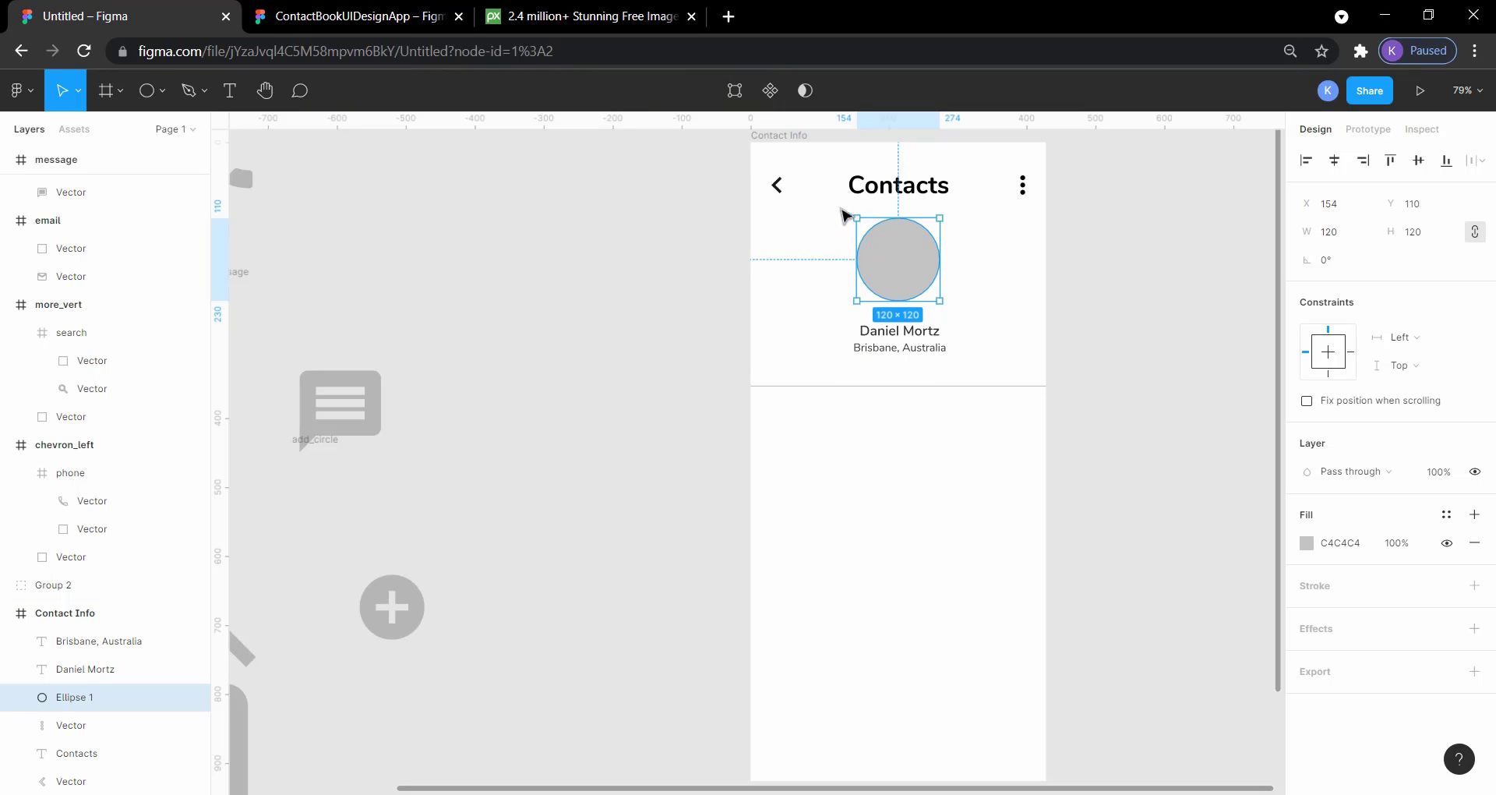
# Step: Paste the copied kitten photo into the profile circle as its image fill
pyautogui.rightClick(882, 252)
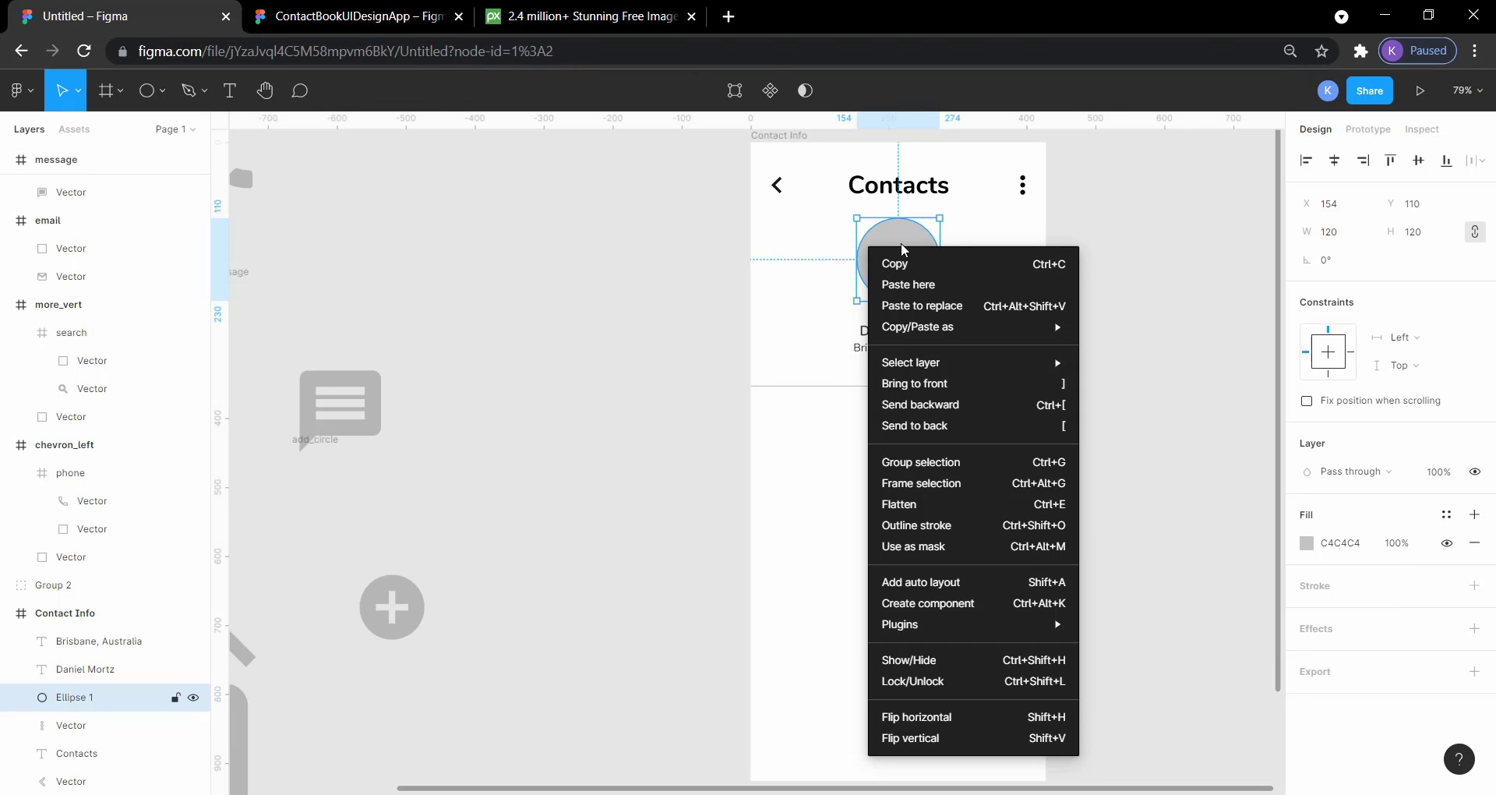
pyautogui.click(913, 285)
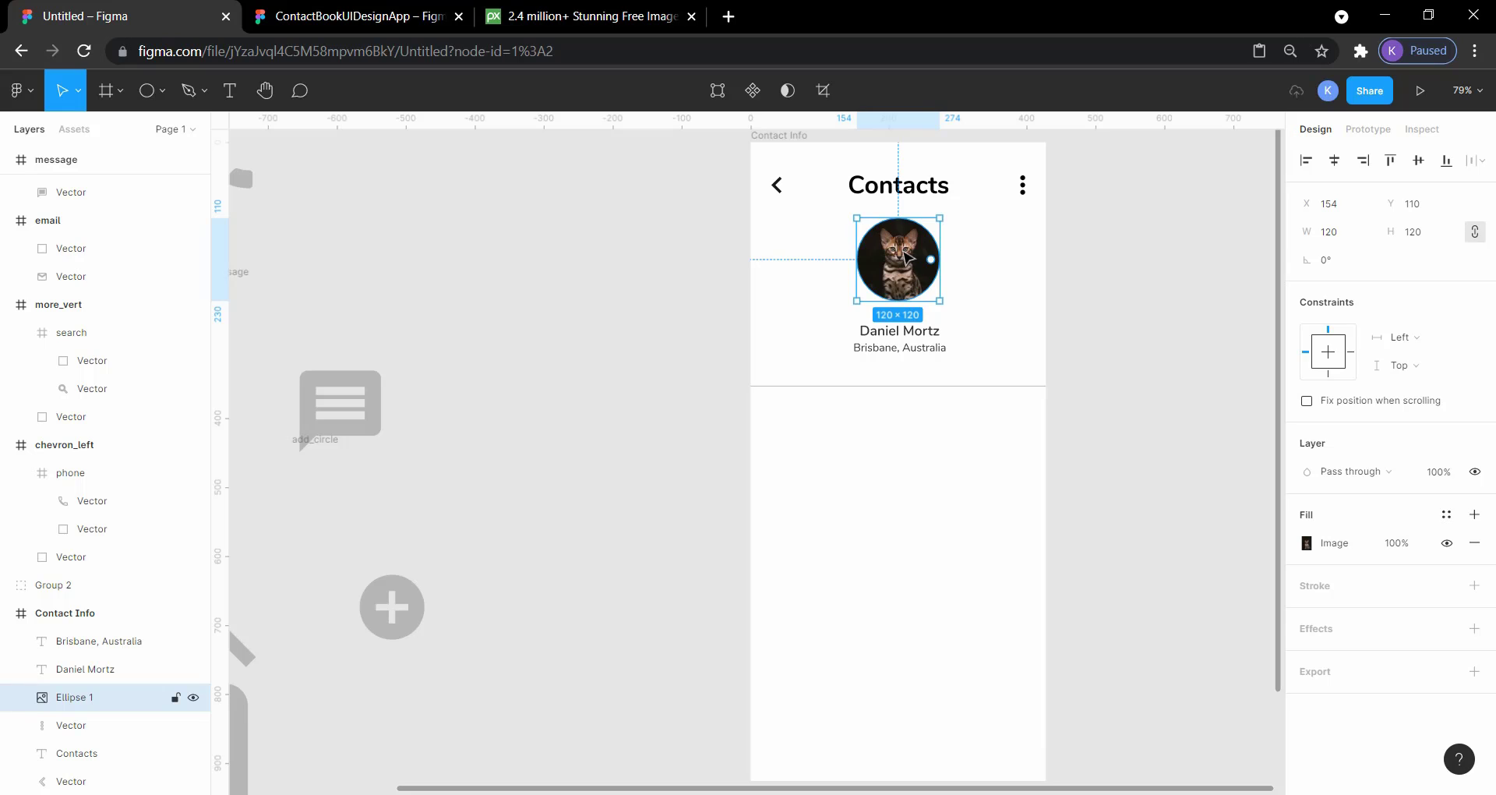
pyautogui.doubleClick(906, 255)
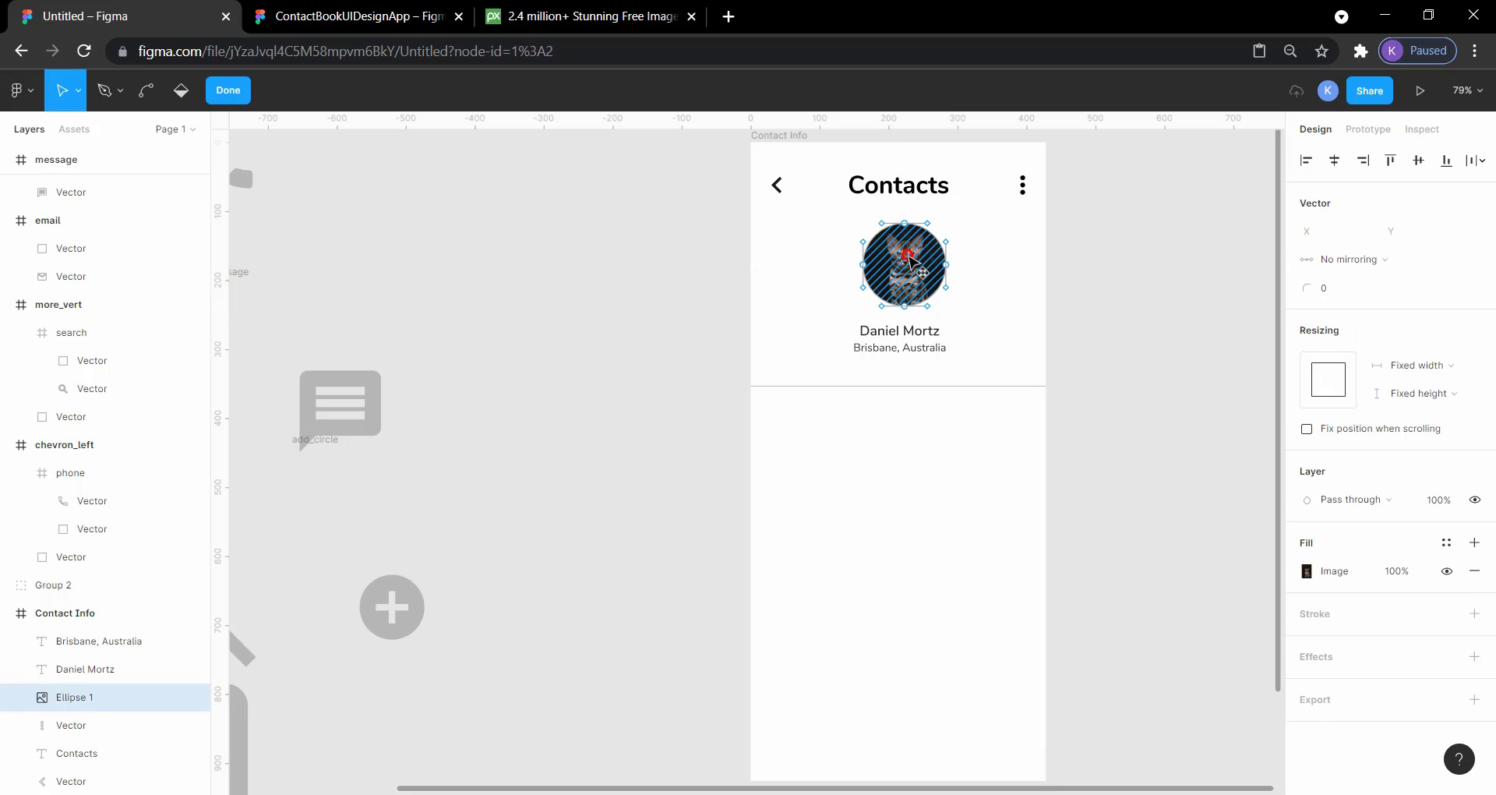
pyautogui.click(909, 257)
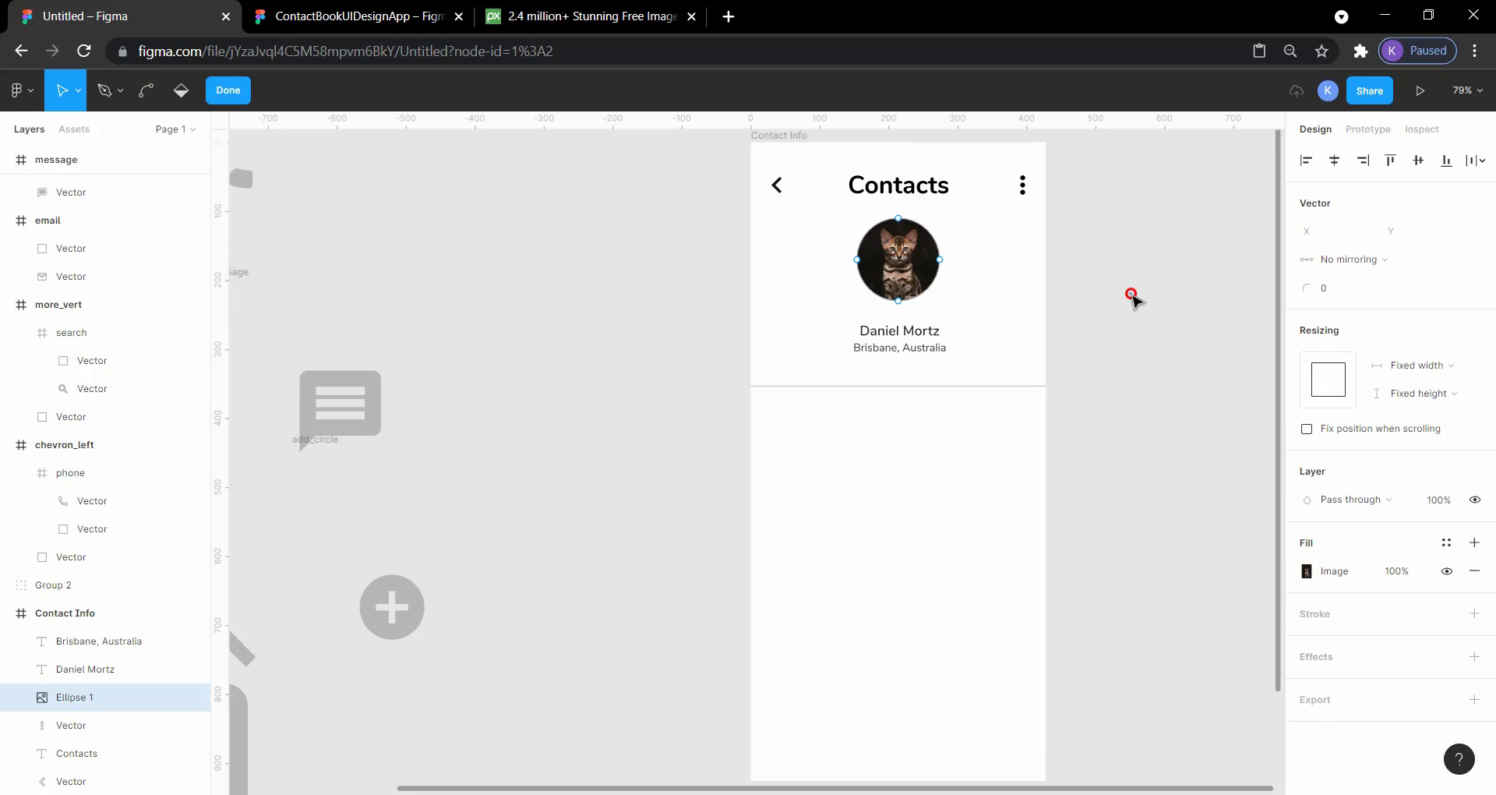
pyautogui.press('Escape')
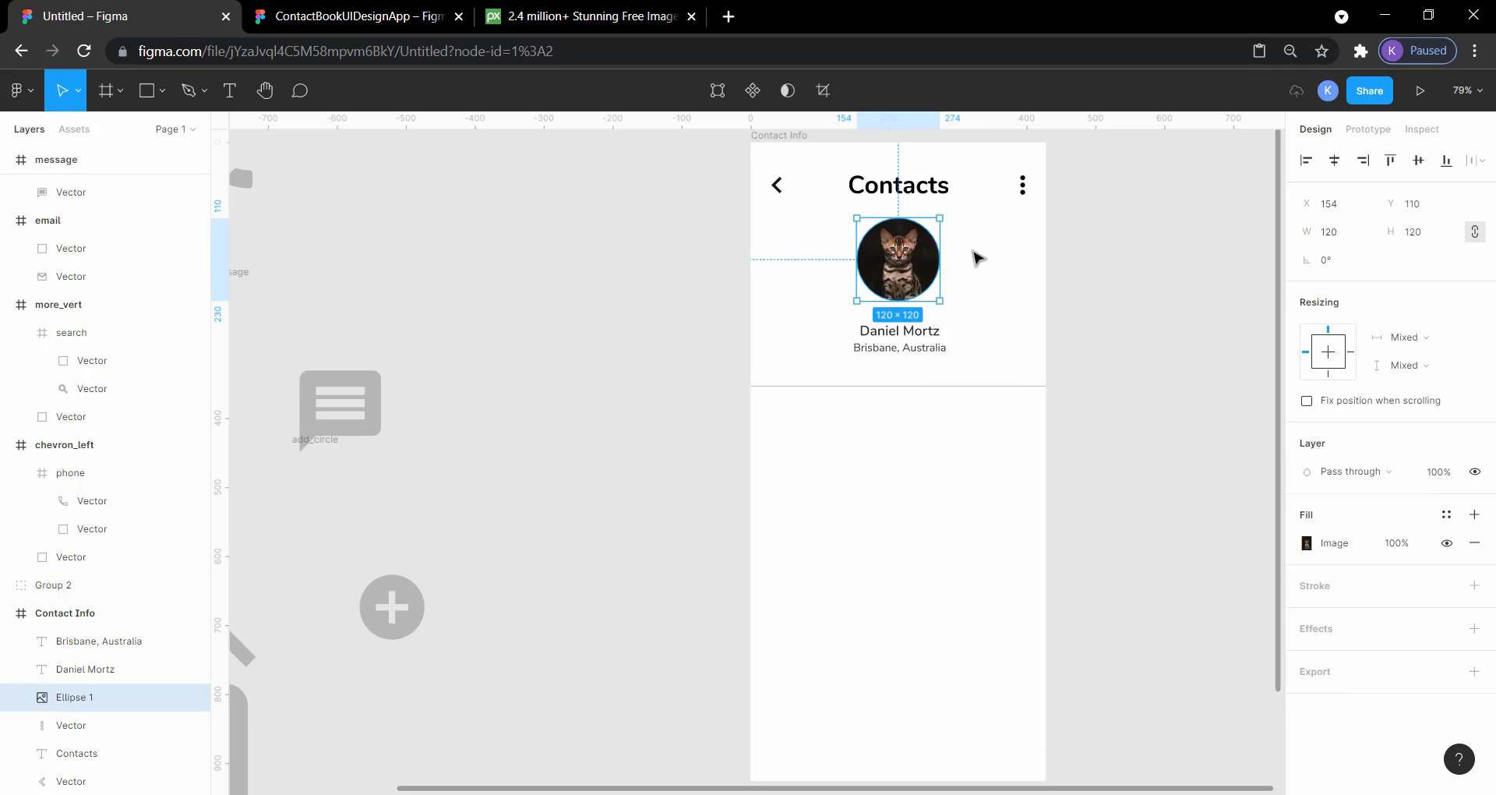
pyautogui.doubleClick(886, 255)
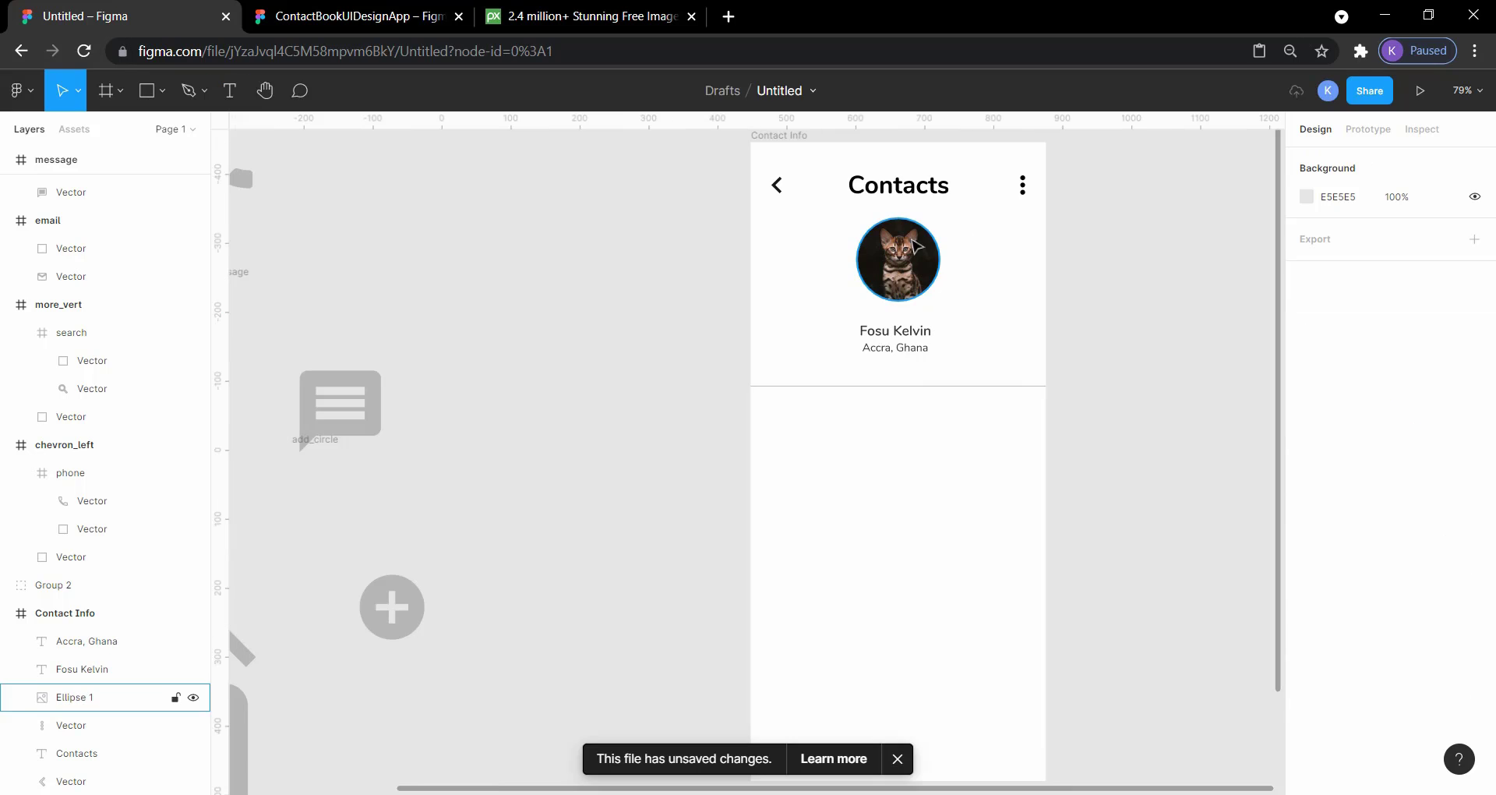
pyautogui.doubleClick(910, 261)
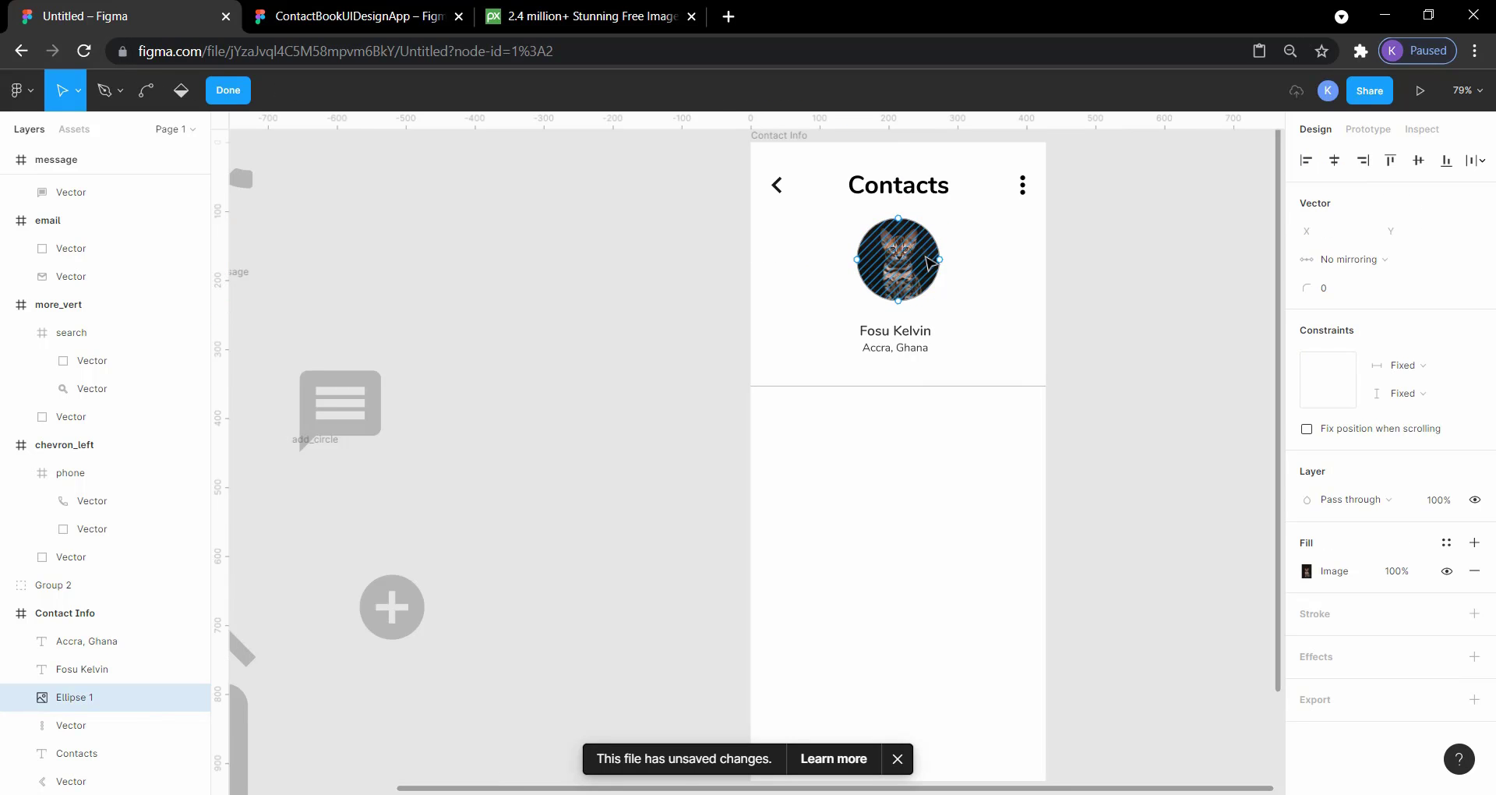
pyautogui.click(927, 258)
pyautogui.click(1168, 250)
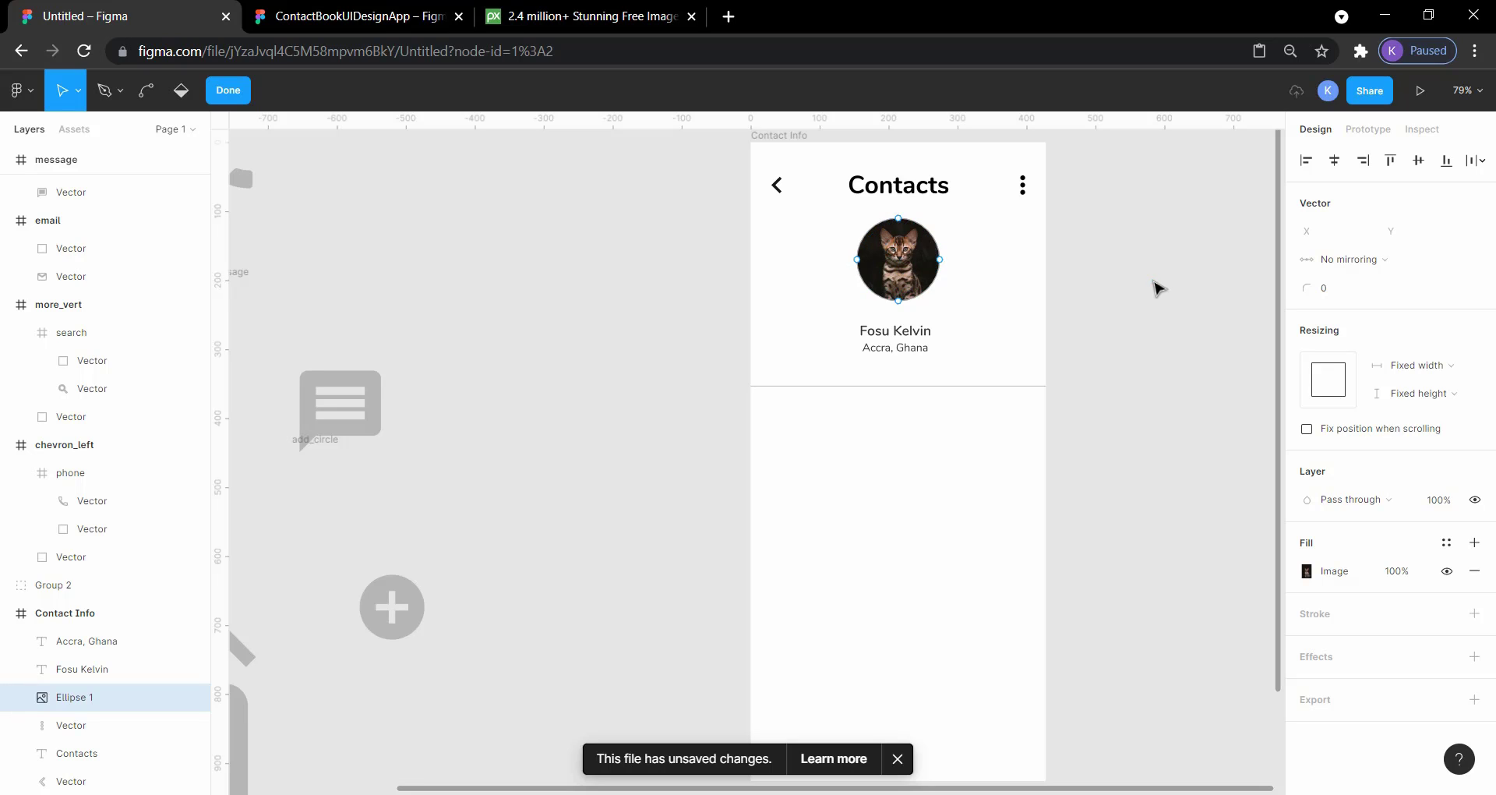
pyautogui.press('Escape')
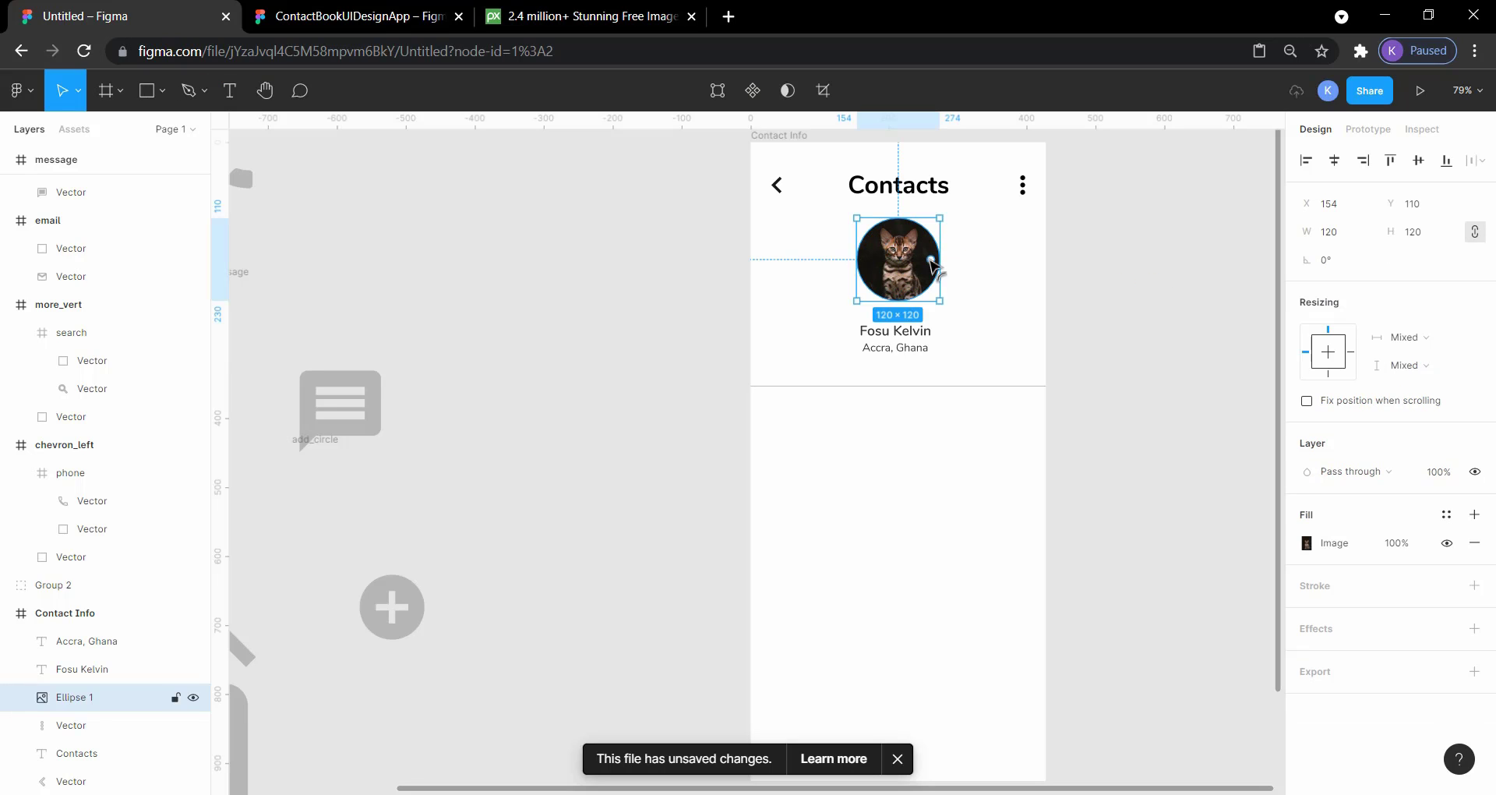
# Step: Cut a wedge out of the profile circle with an 87.5% sweep, and open a round hole in its center
pyautogui.moveTo(932, 260)
pyautogui.mouseDown()
pyautogui.moveTo(900, 232)
pyautogui.moveTo(943, 247)
pyautogui.mouseUp()
pyautogui.click(1021, 241)
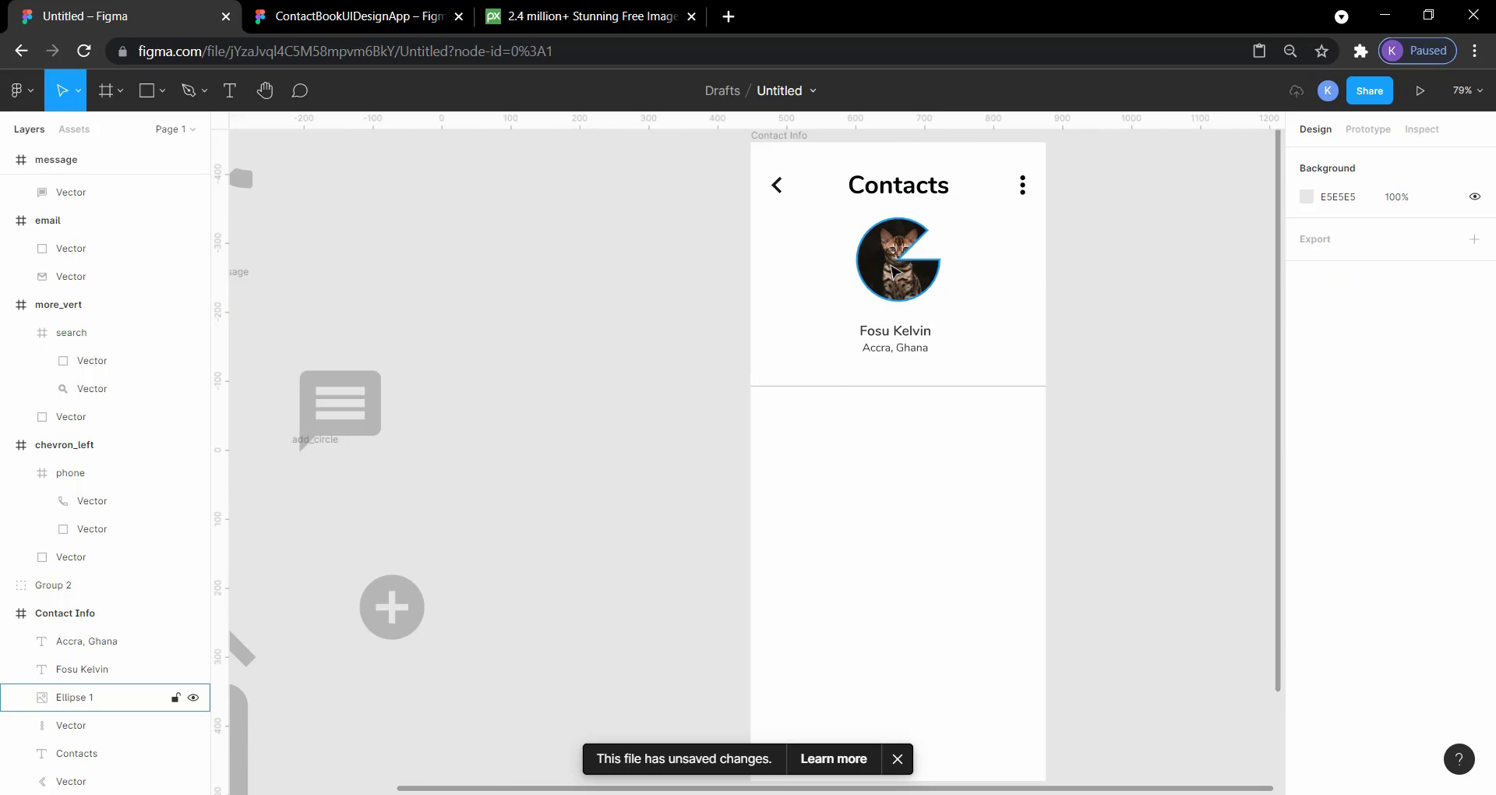
pyautogui.click(895, 271)
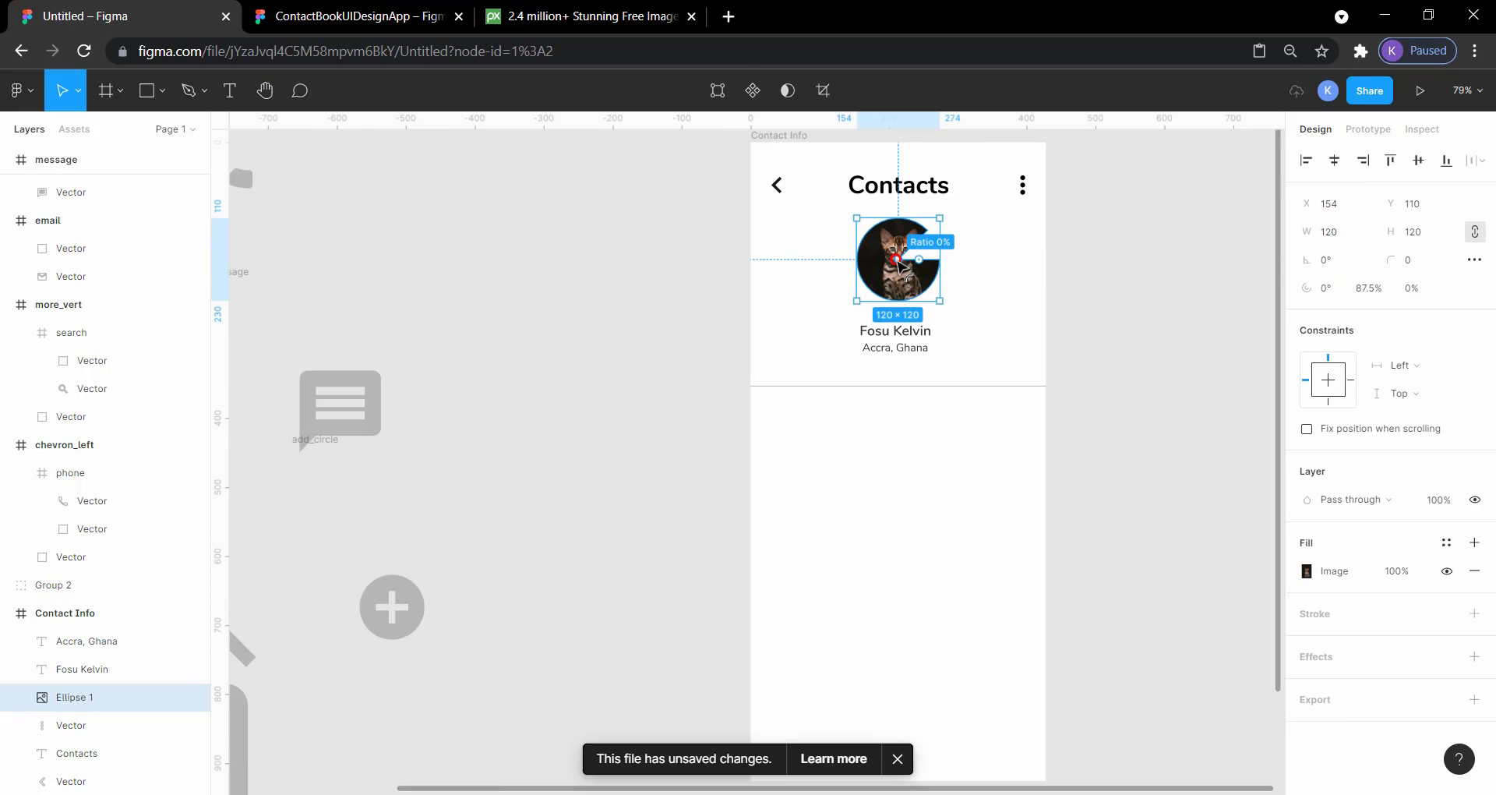
pyautogui.moveTo(898, 260); pyautogui.dragTo(912, 279)
pyautogui.click(1110, 267)
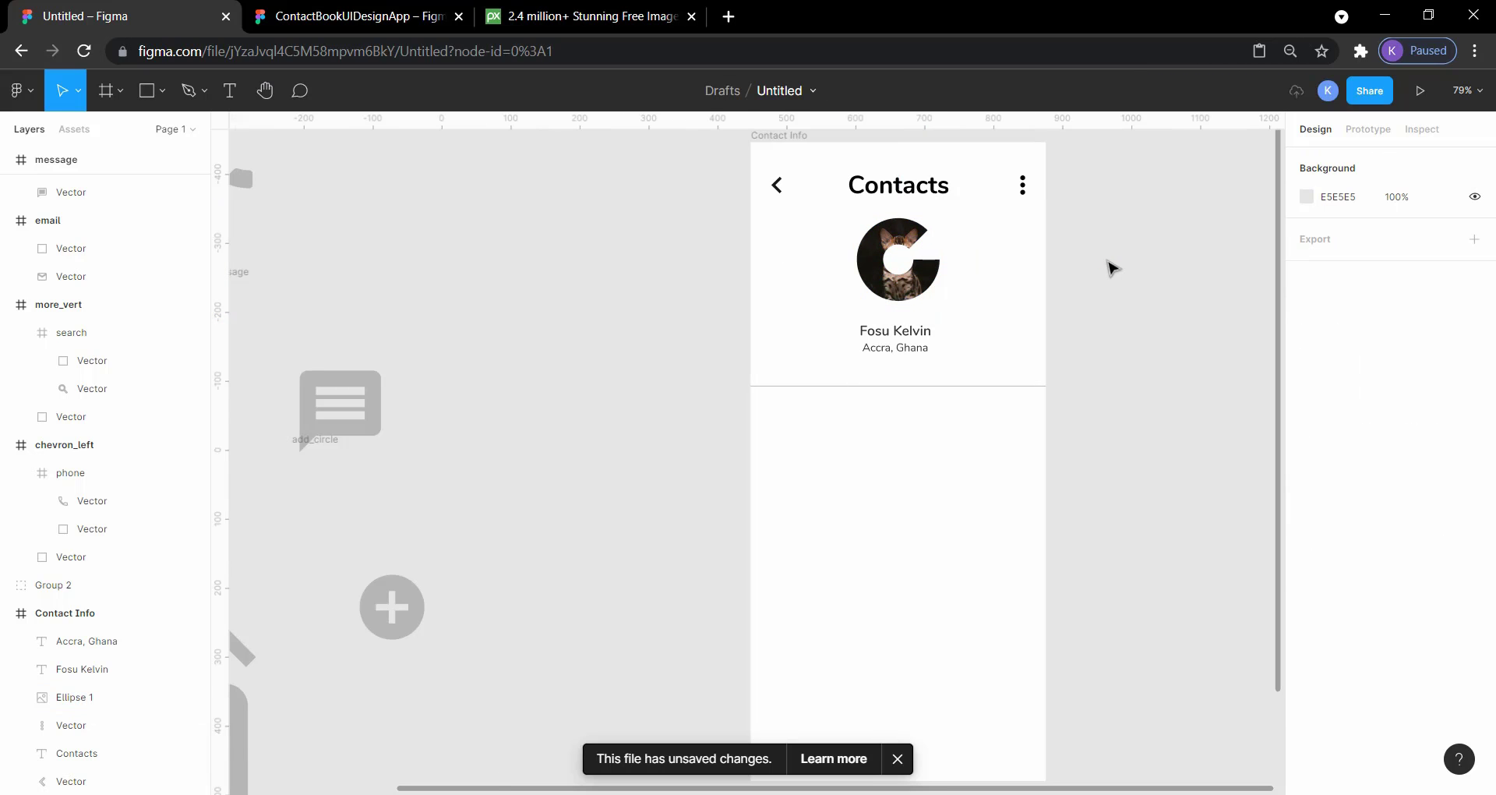
# Step: Undo the wedge and center hole made in the profile circle
pyautogui.hotkey('ctrl', 'z')
pyautogui.hotkey('ctrl', 'z')
pyautogui.hotkey('ctrl', 'z')
pyautogui.hotkey('ctrl', 'z')
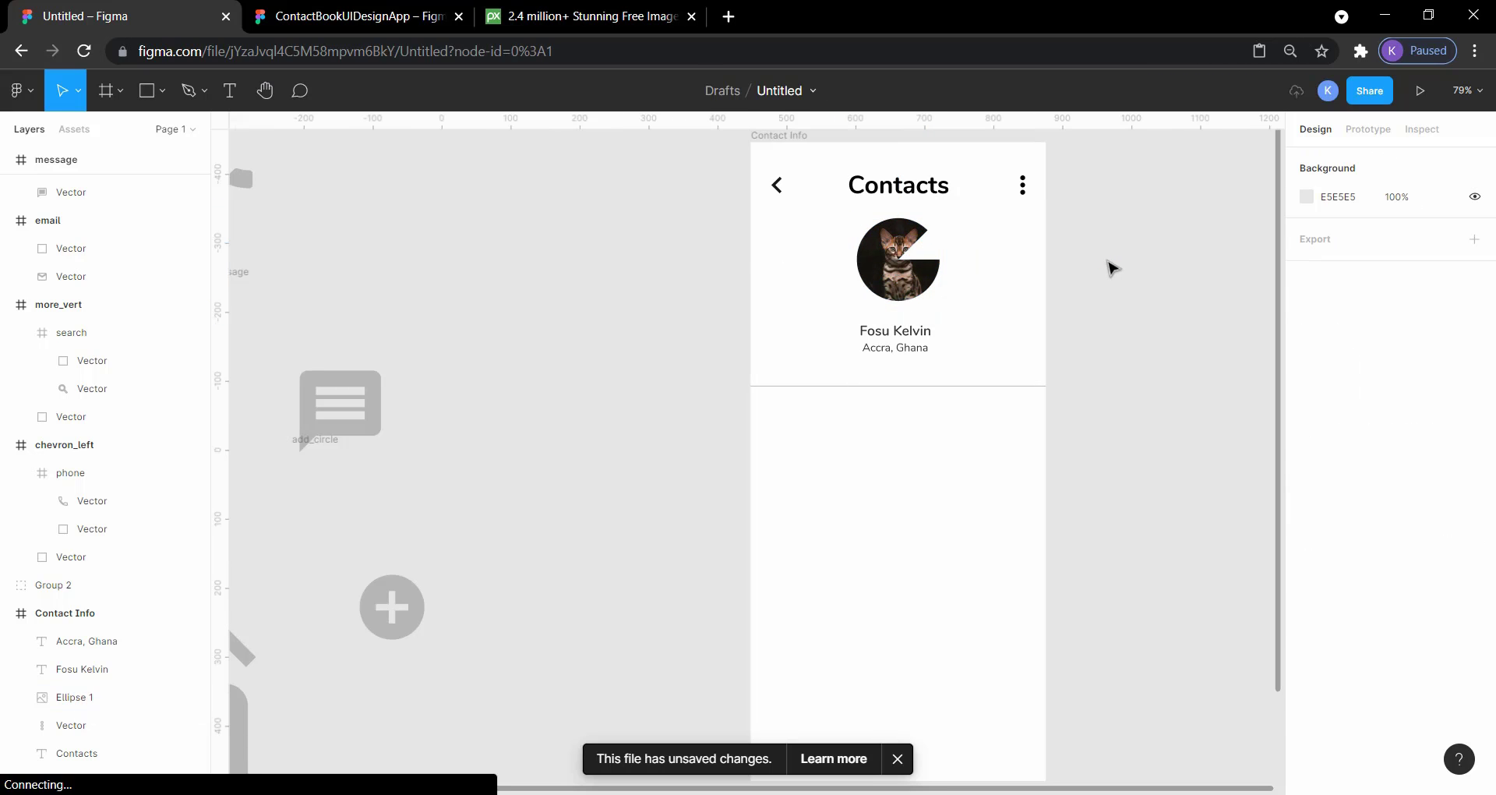
pyautogui.click(1109, 273)
# Step: Try the profile circle's arc sweep again and leave it at 100%, a full circle
pyautogui.click(908, 254)
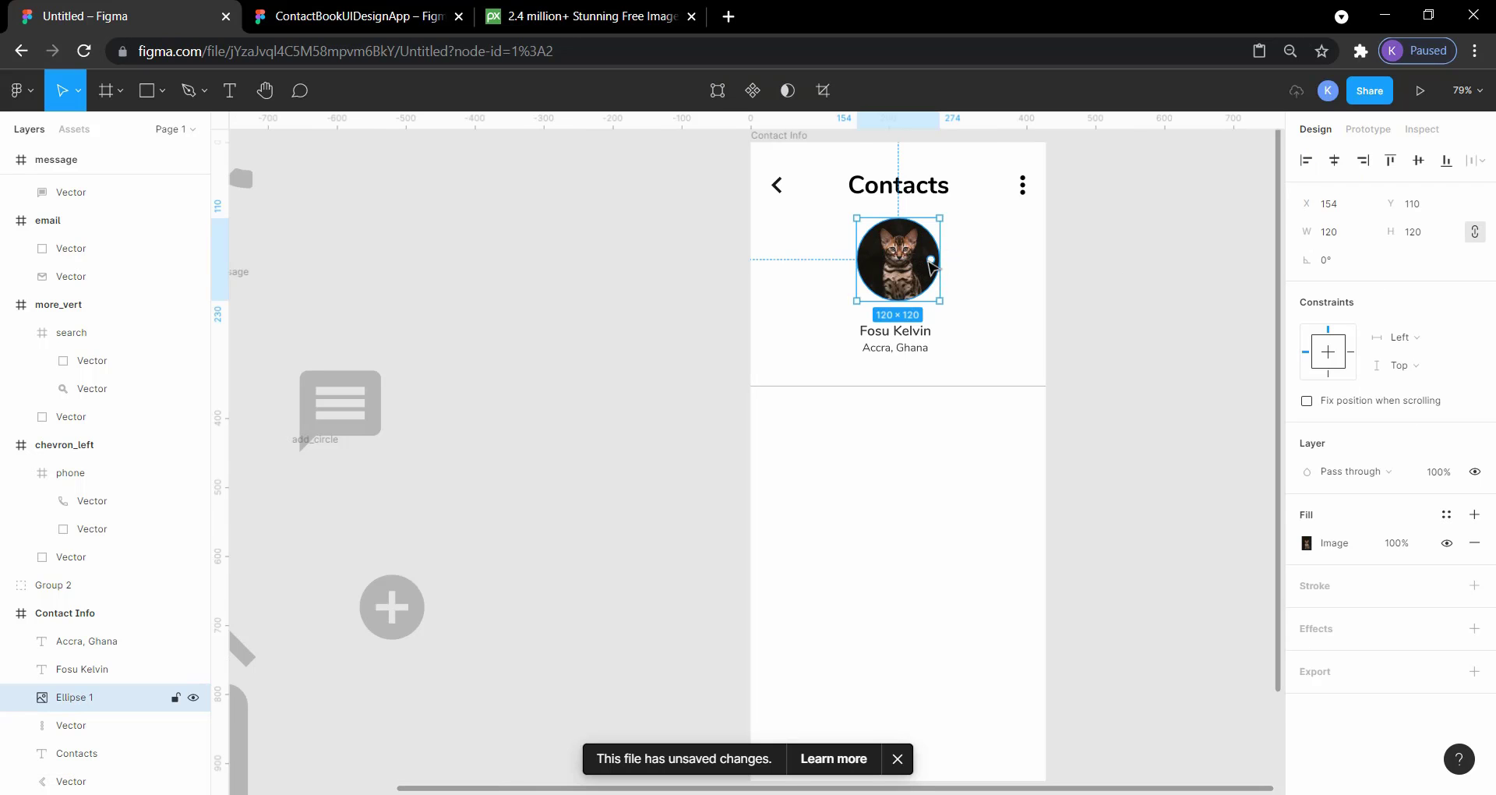
pyautogui.moveTo(930, 259)
pyautogui.mouseDown()
pyautogui.moveTo(900, 267)
pyautogui.moveTo(908, 284)
pyautogui.moveTo(930, 275)
pyautogui.mouseUp()
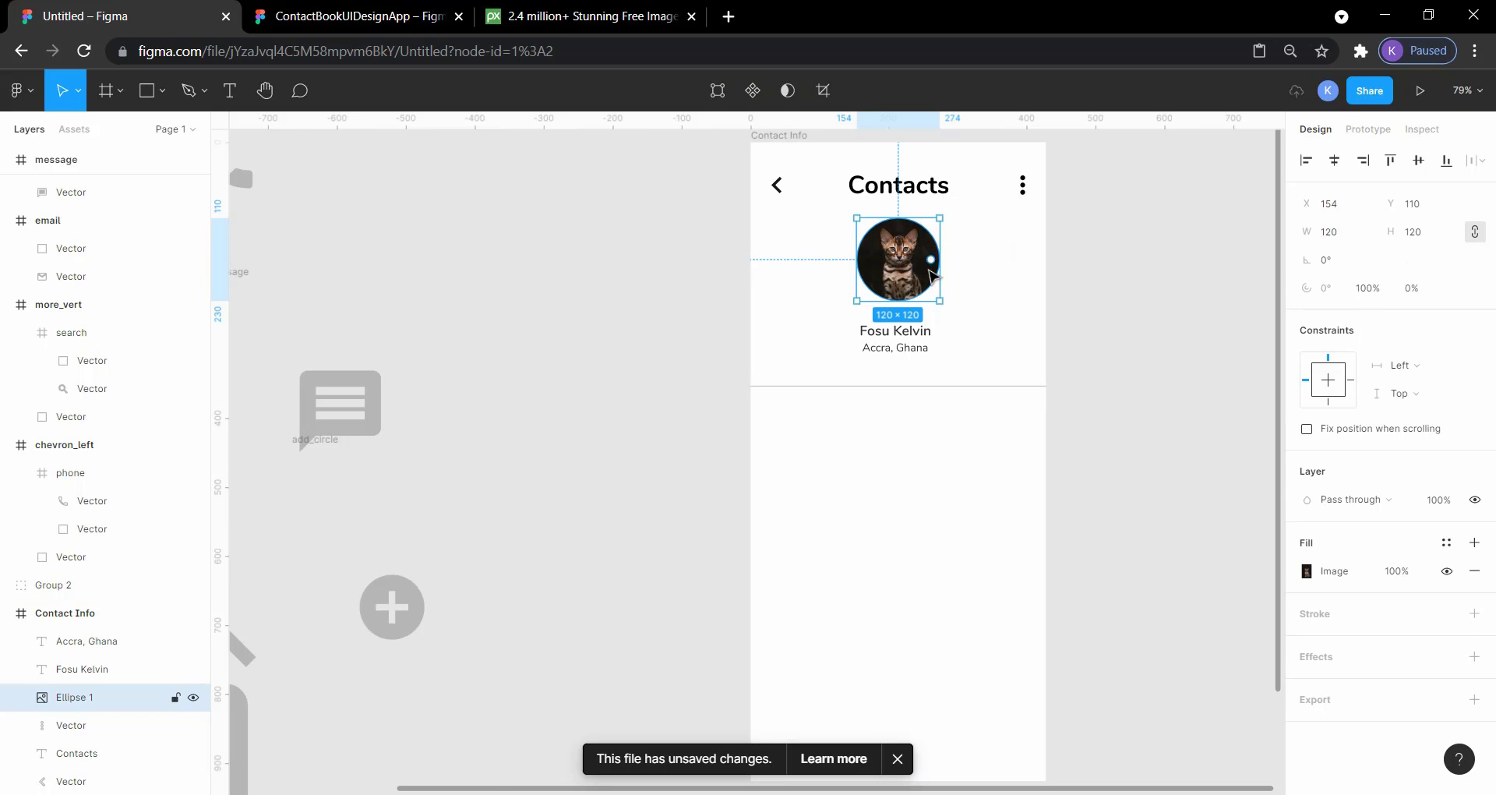
pyautogui.click(1001, 277)
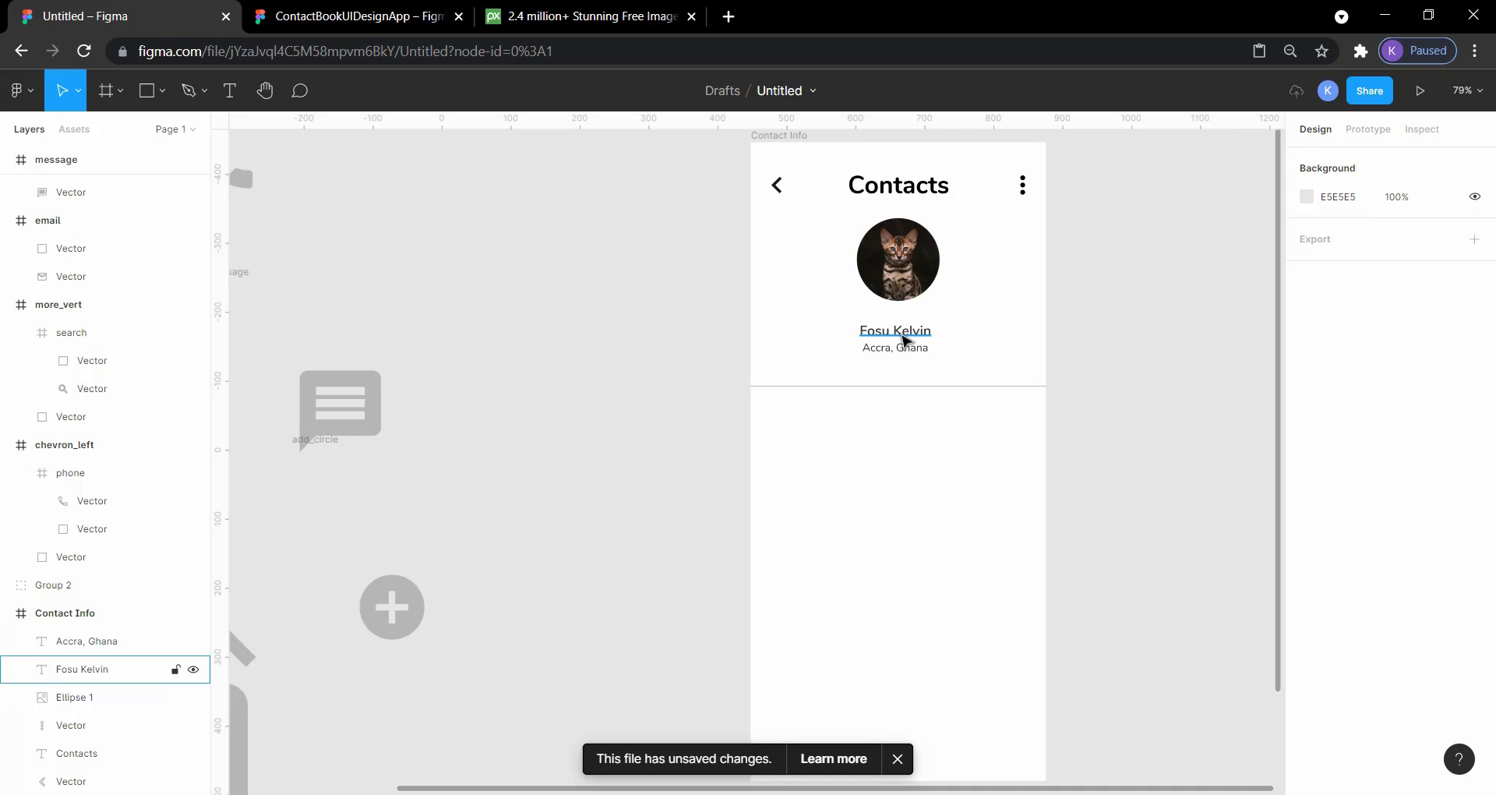
# Step: Align the name and location texts below the profile picture on their horizontal centers
pyautogui.click(905, 337)
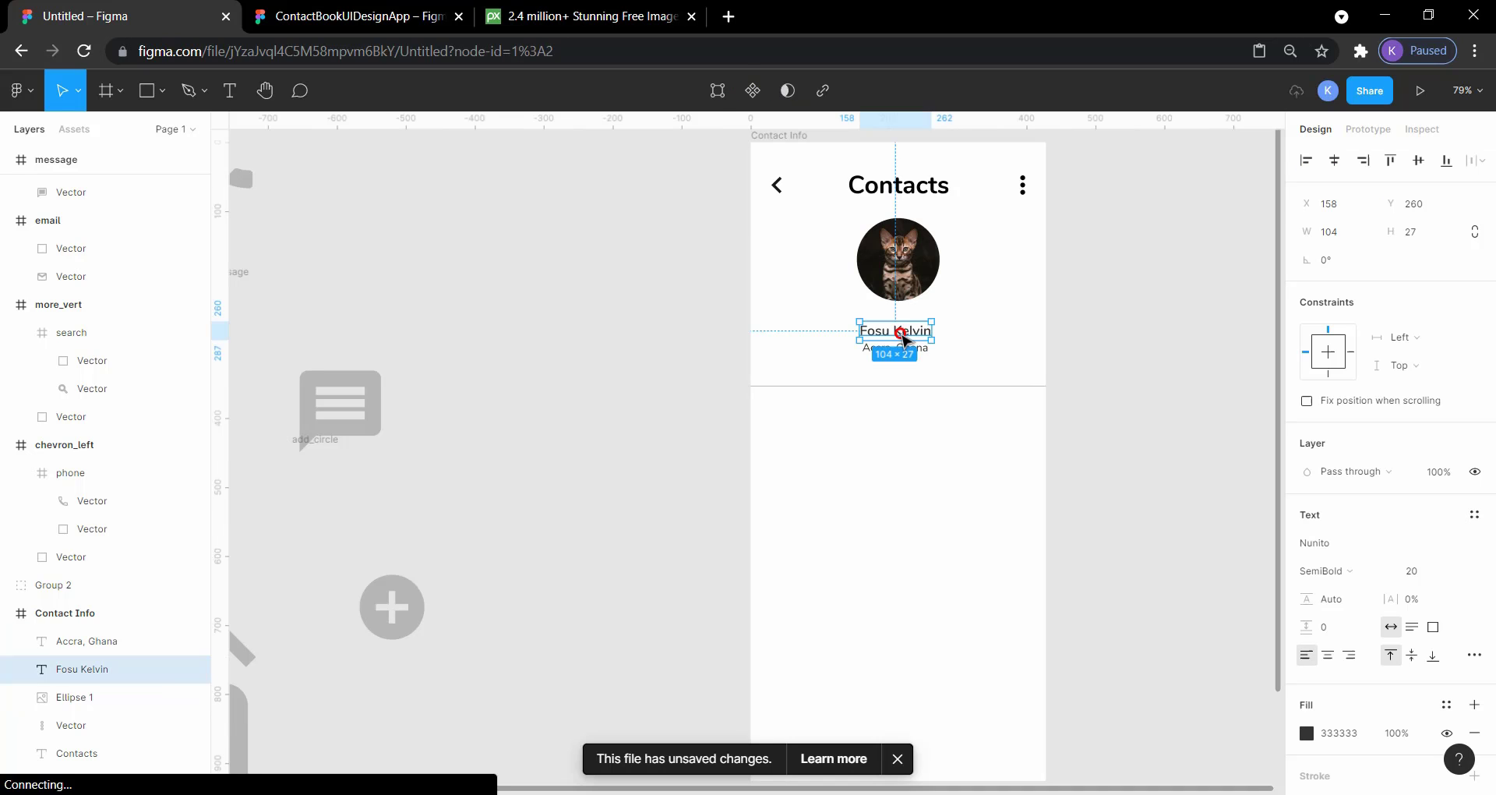
pyautogui.click(932, 367)
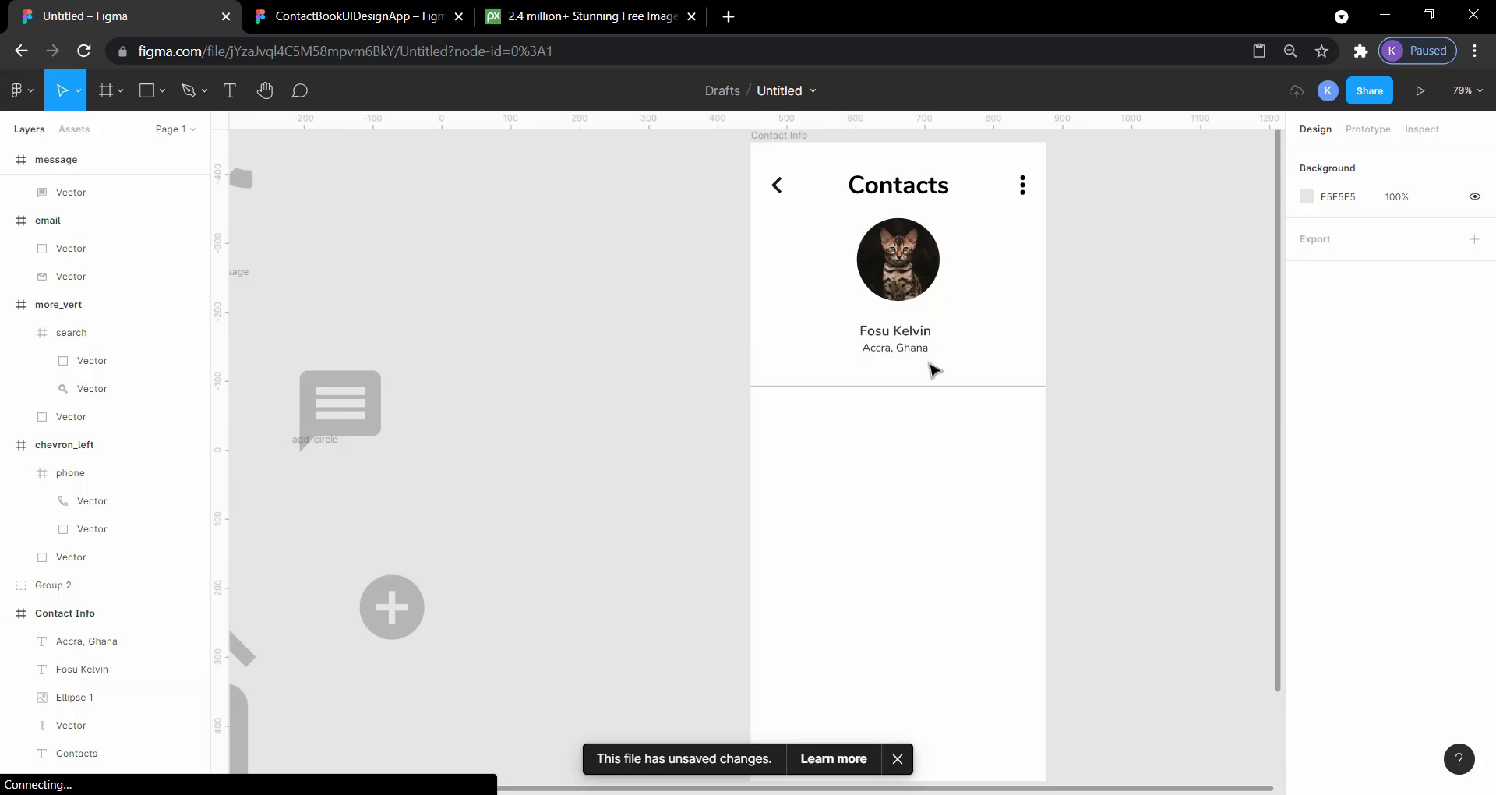
pyautogui.moveTo(932, 367); pyautogui.dragTo(886, 322)
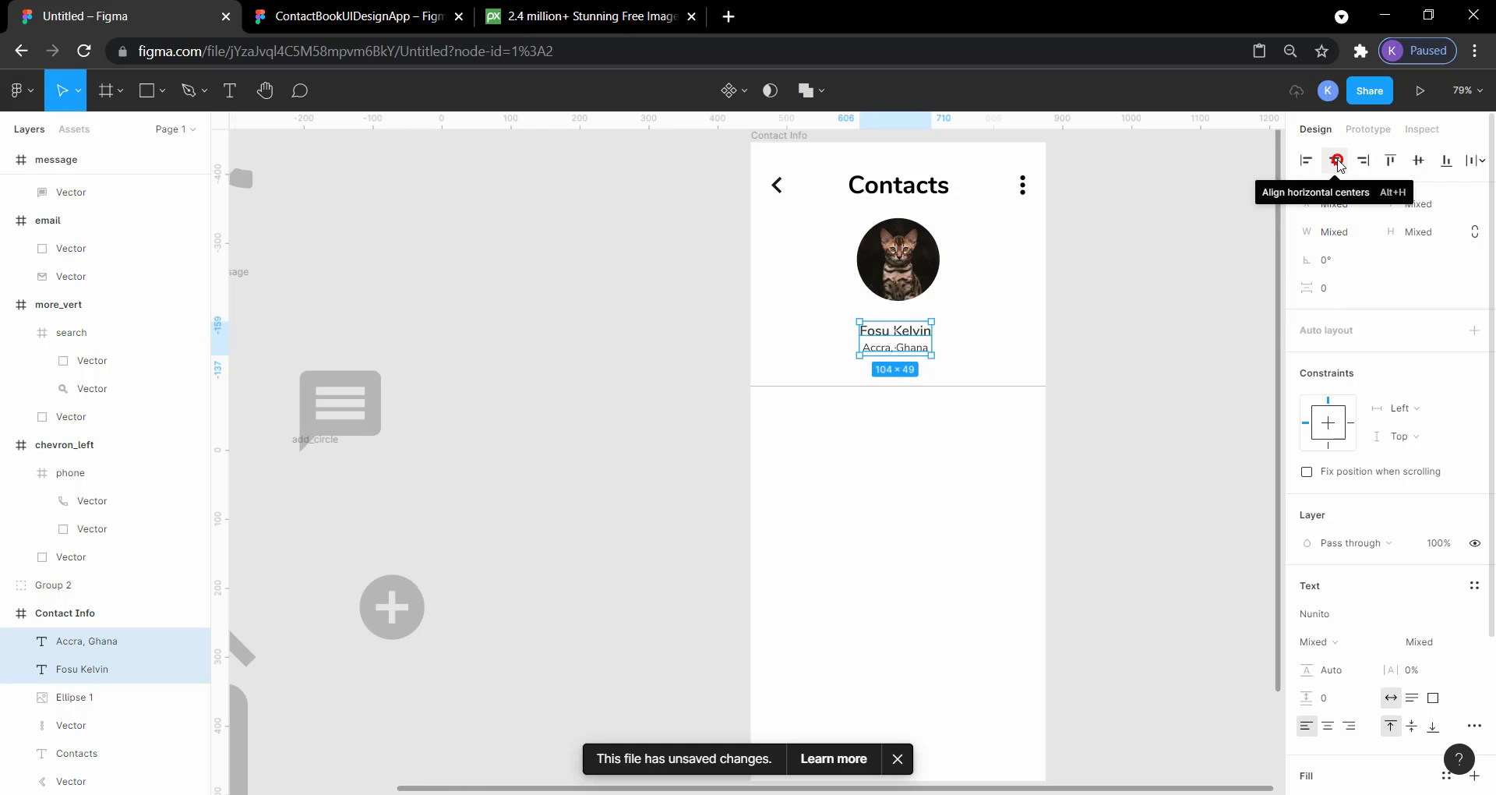
pyautogui.click(1337, 160)
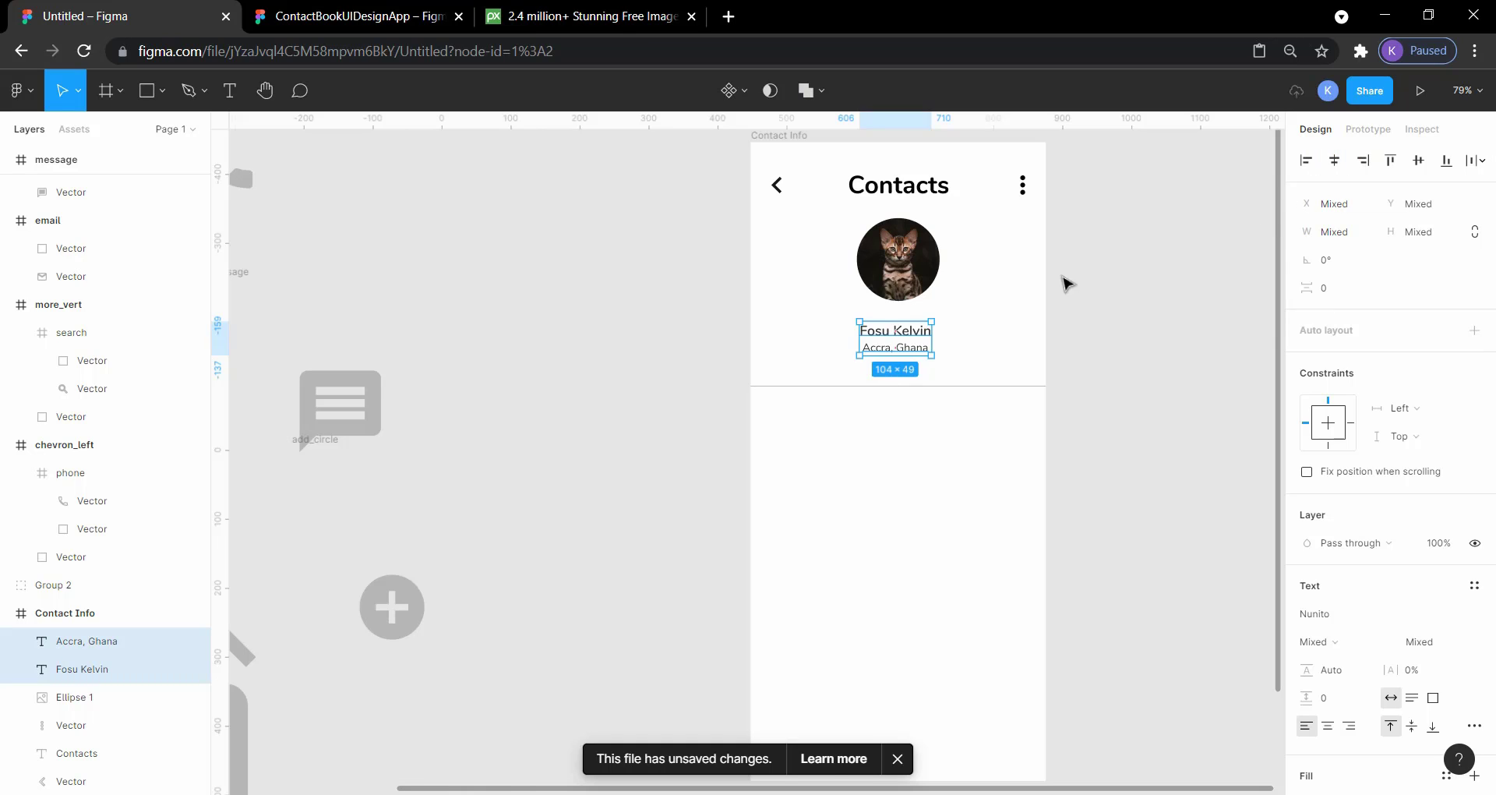
pyautogui.click(1108, 338)
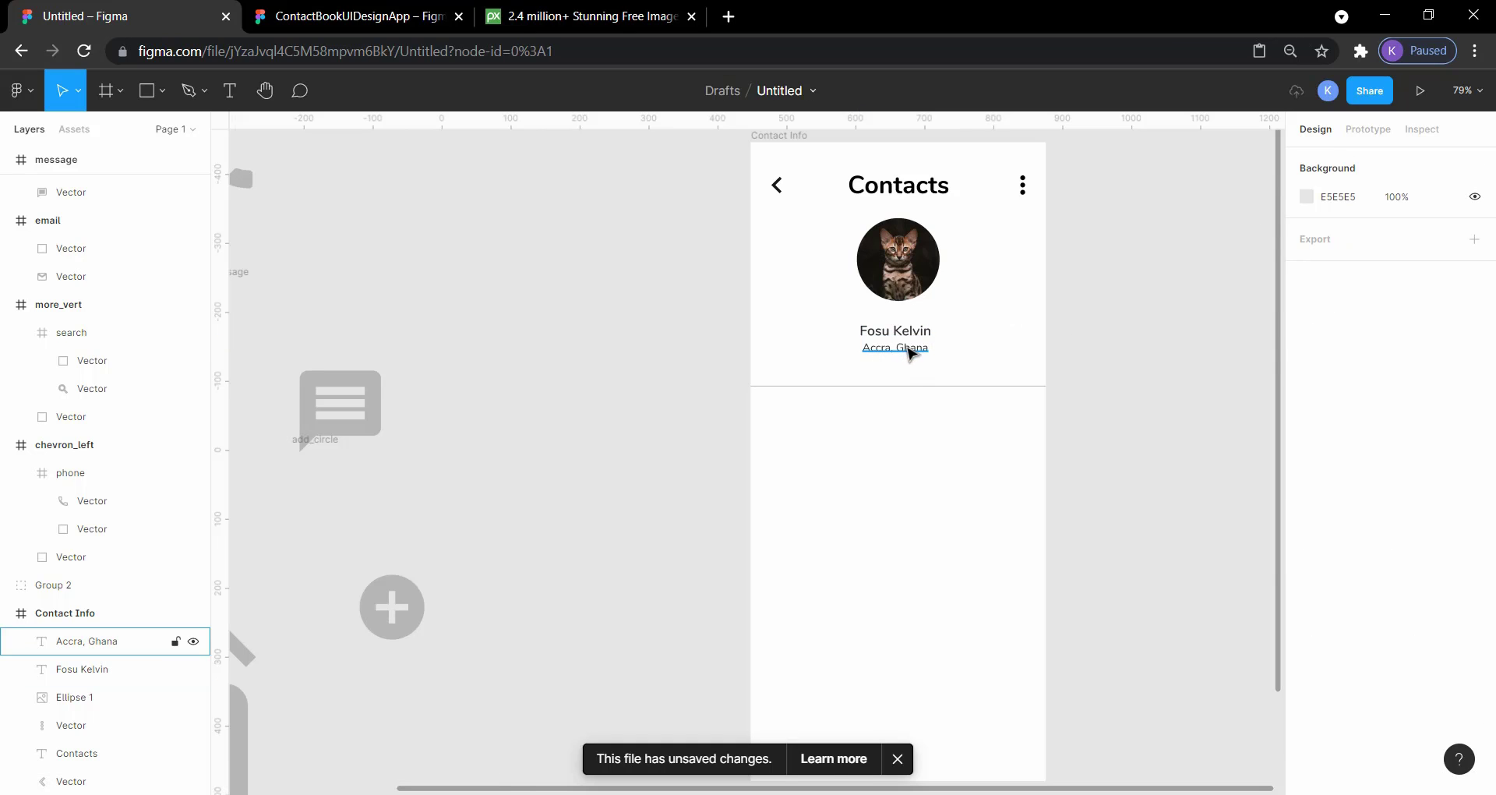
# Step: Move the name and location texts together up by about 13 px, closer to the profile picture
pyautogui.click(914, 353)
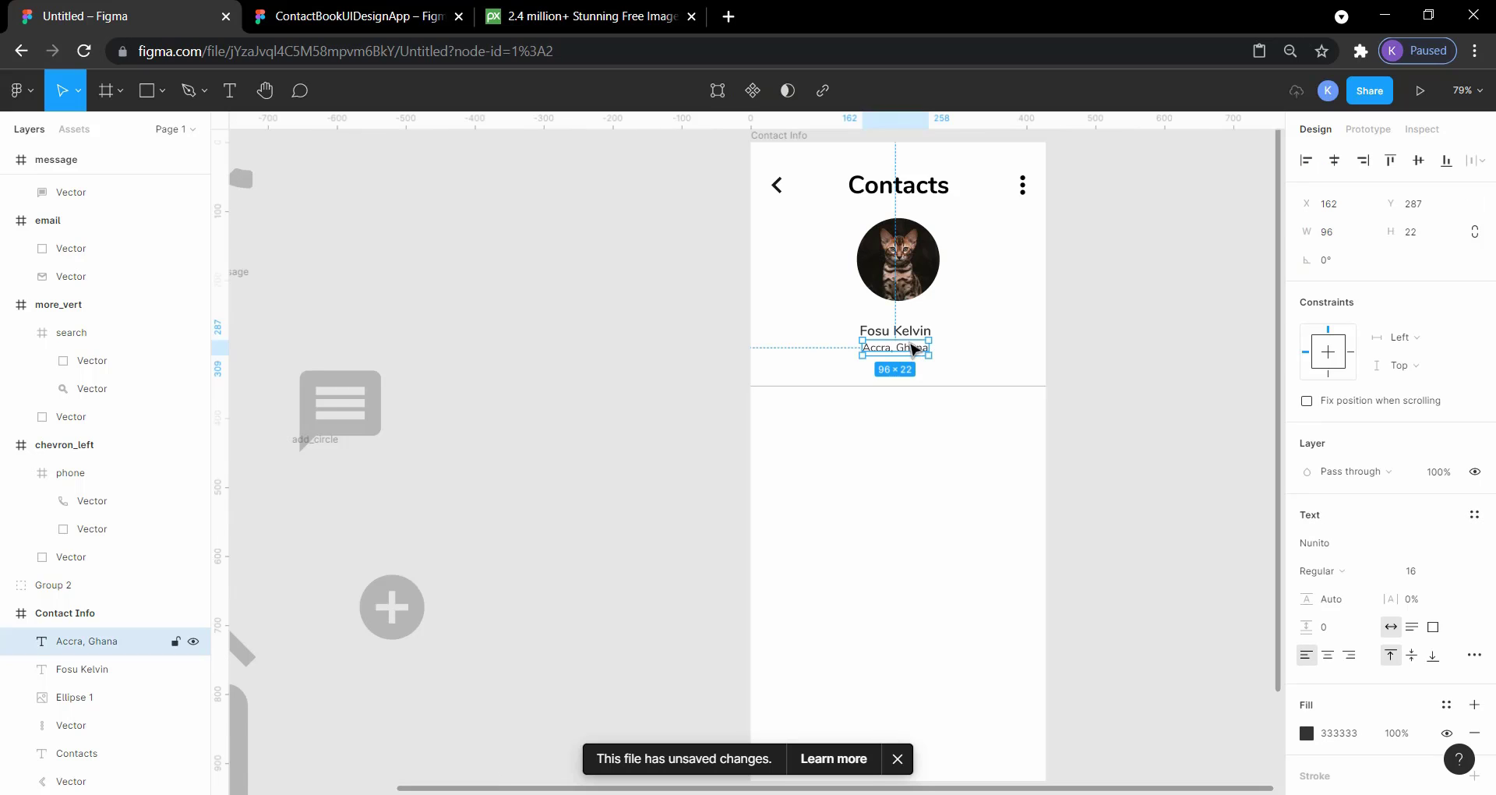
pyautogui.keyDown('shift'); pyautogui.click(915, 339); pyautogui.keyUp('shift')
pyautogui.press('Up')
pyautogui.press('Up')
pyautogui.press('Up')
pyautogui.press('Up')
pyautogui.press('Up')
pyautogui.press('Up')
pyautogui.press('Up')
pyautogui.press('Up')
pyautogui.press('Up')
pyautogui.press('Up')
pyautogui.press('Up')
pyautogui.press('Up')
pyautogui.press('Up')
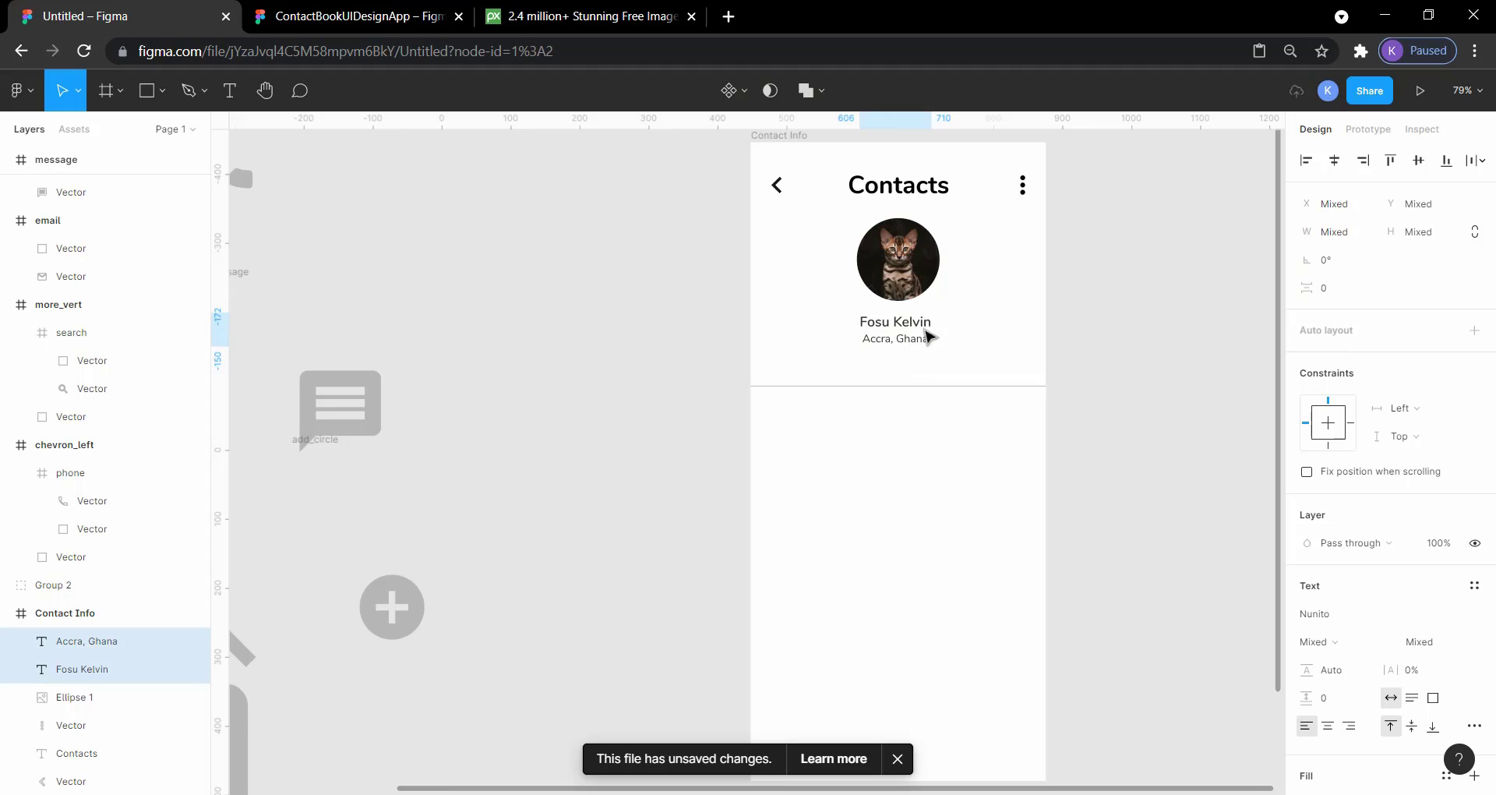
pyautogui.click(1155, 302)
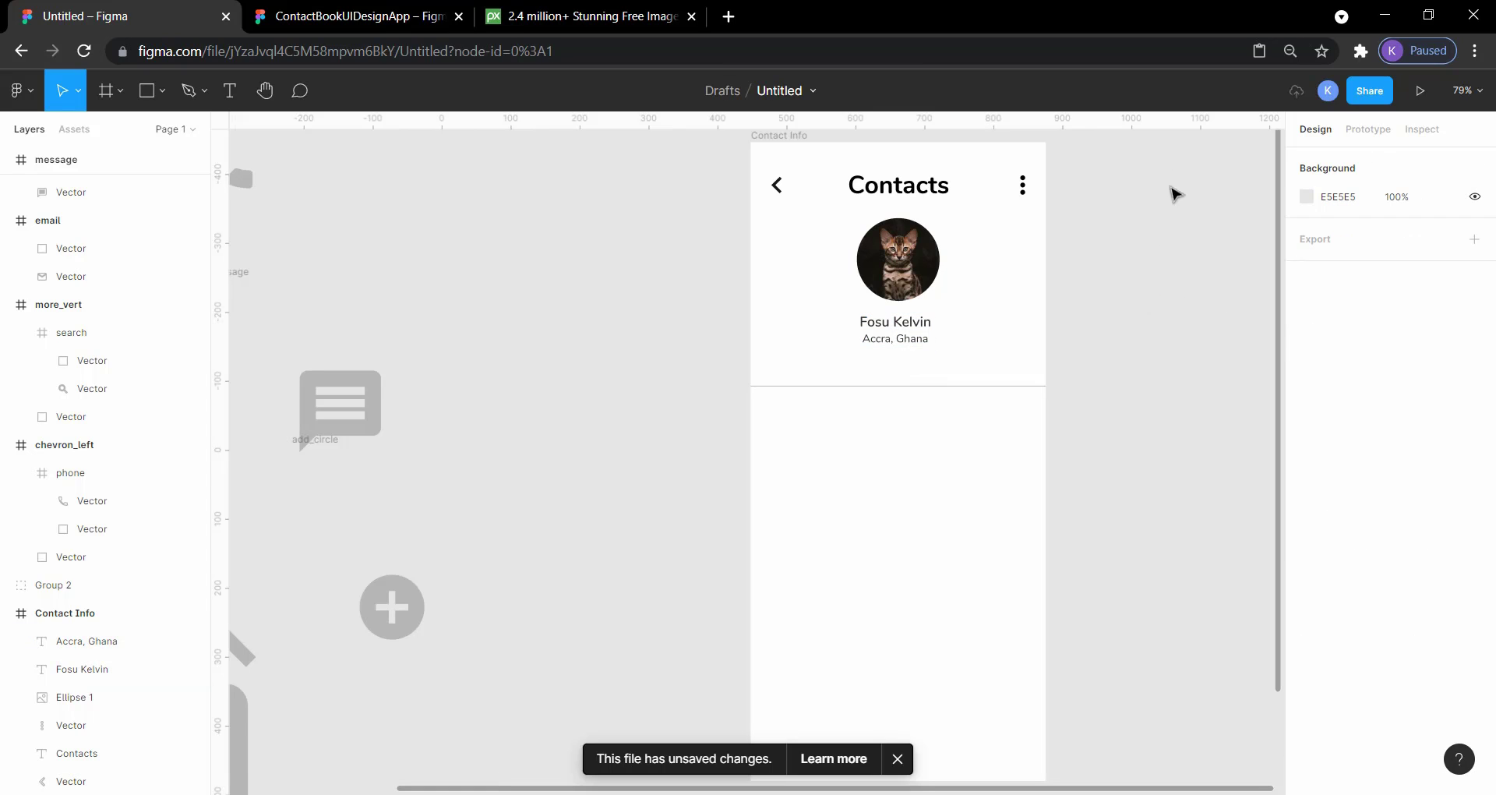